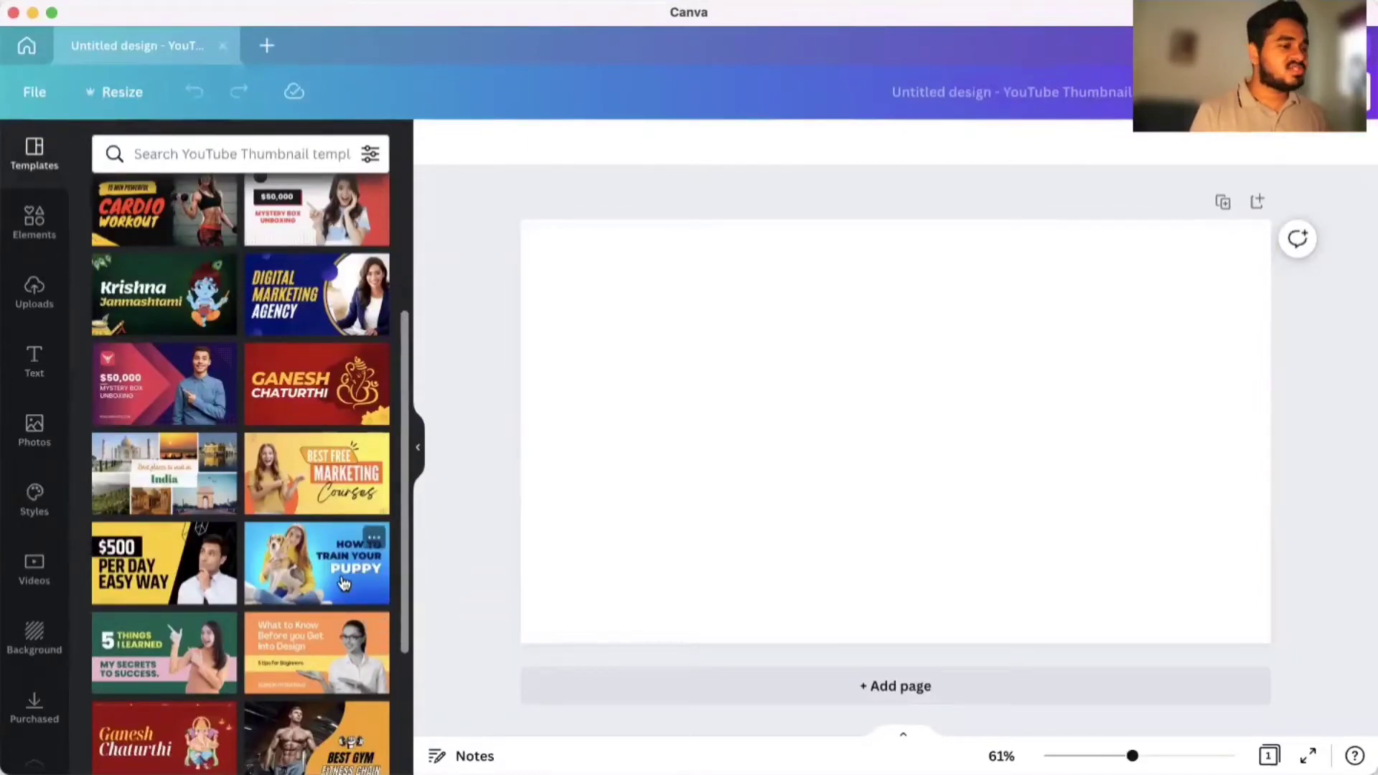
scroll(352, 577, "down", 8)
scroll(345, 581, "up", 10)
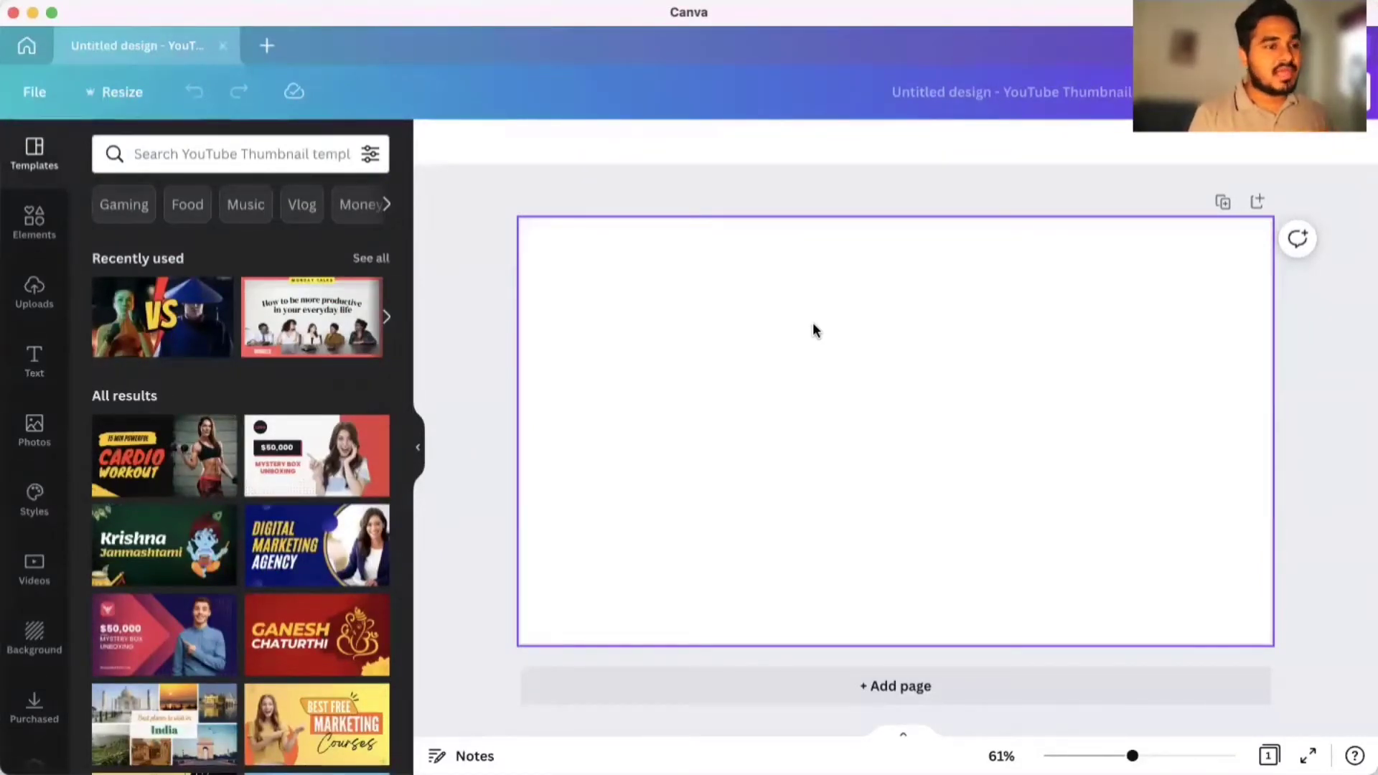
left_click(785, 347)
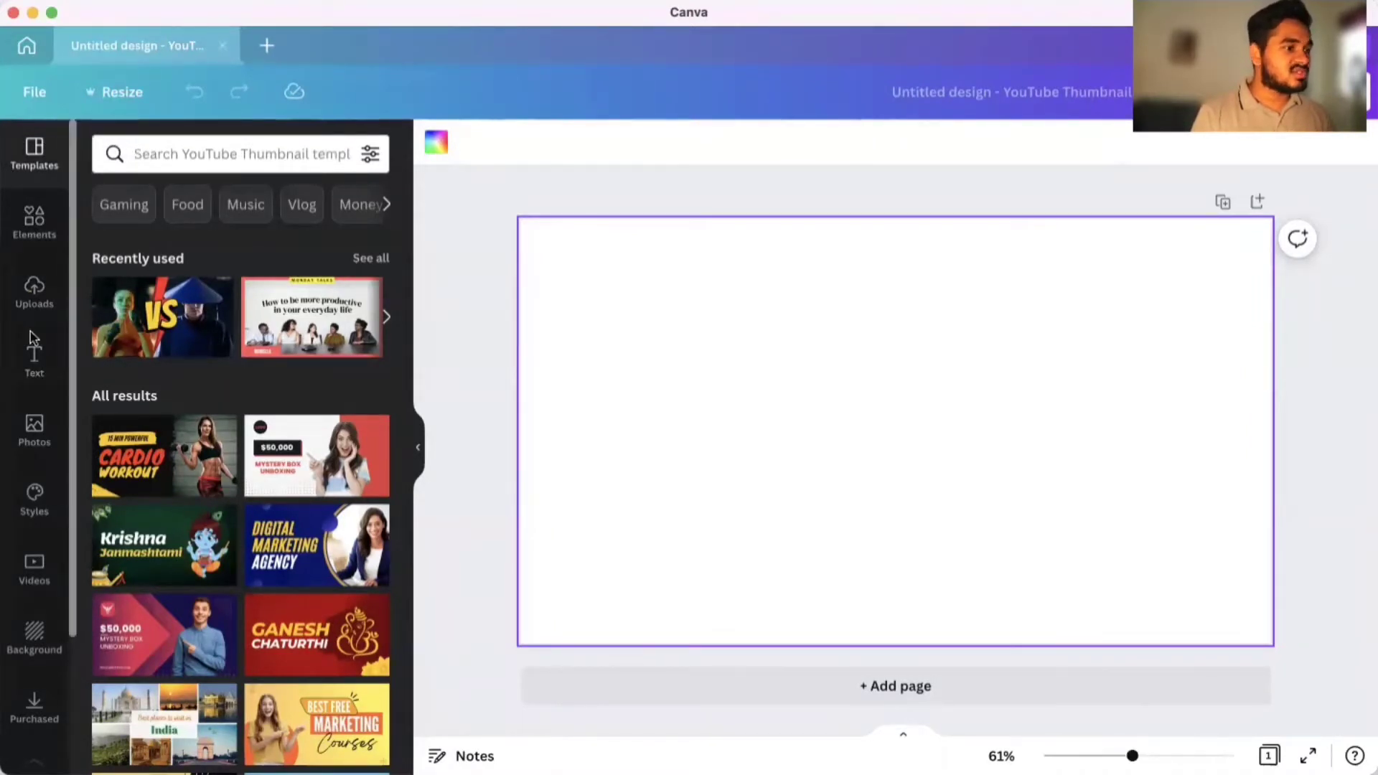
Search the photo library for "design" and look through the results for a thumbnail background.
left_click(36, 431)
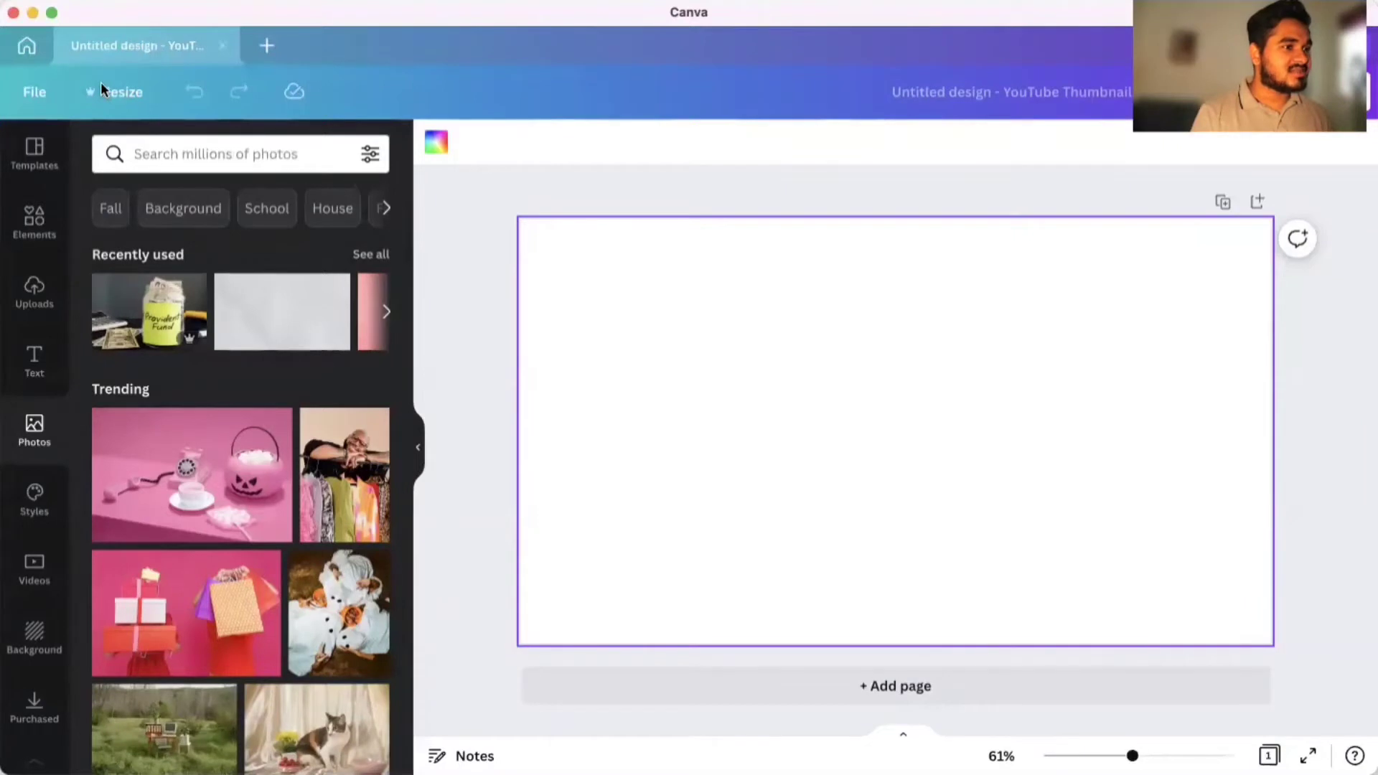
left_click(279, 158)
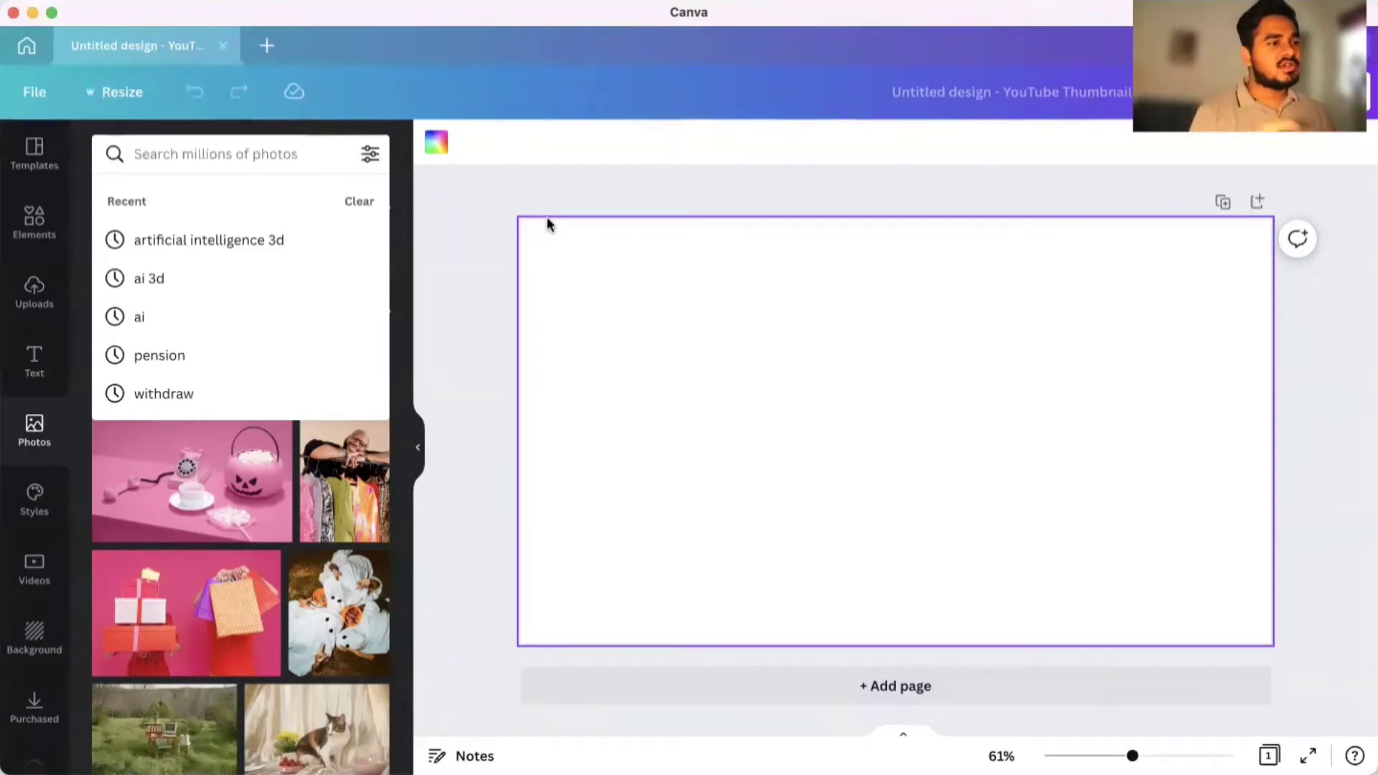
left_click(318, 155)
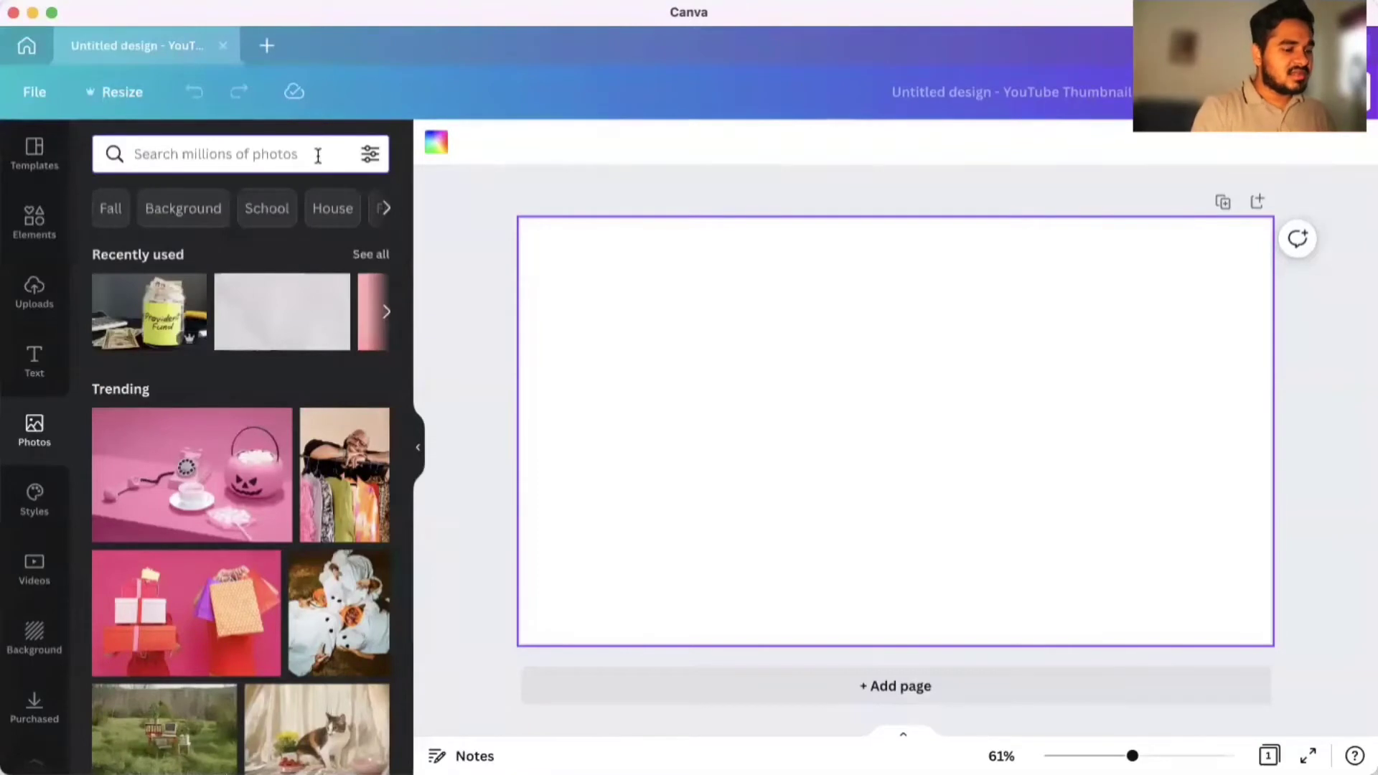
type("c")
key("BackSpace")
type("d")
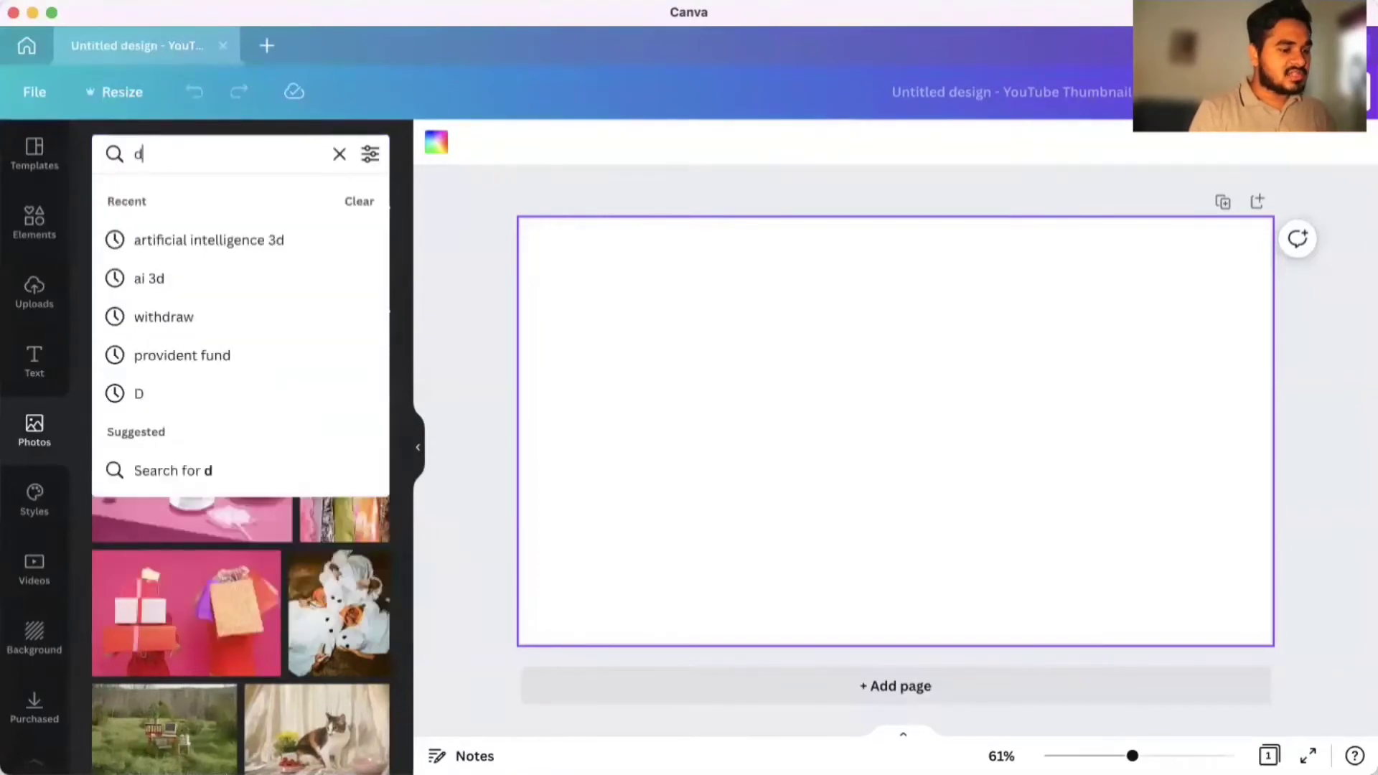
type("esign")
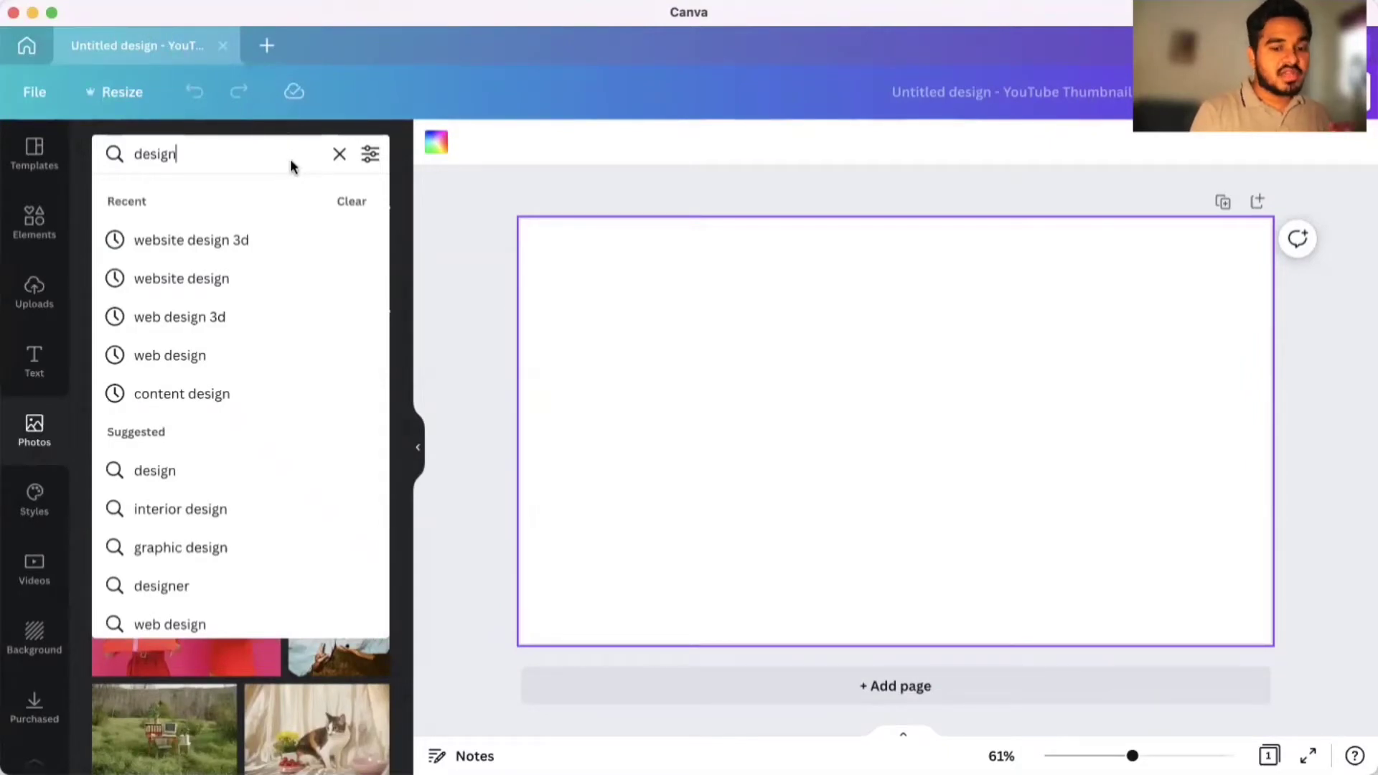
key("Return")
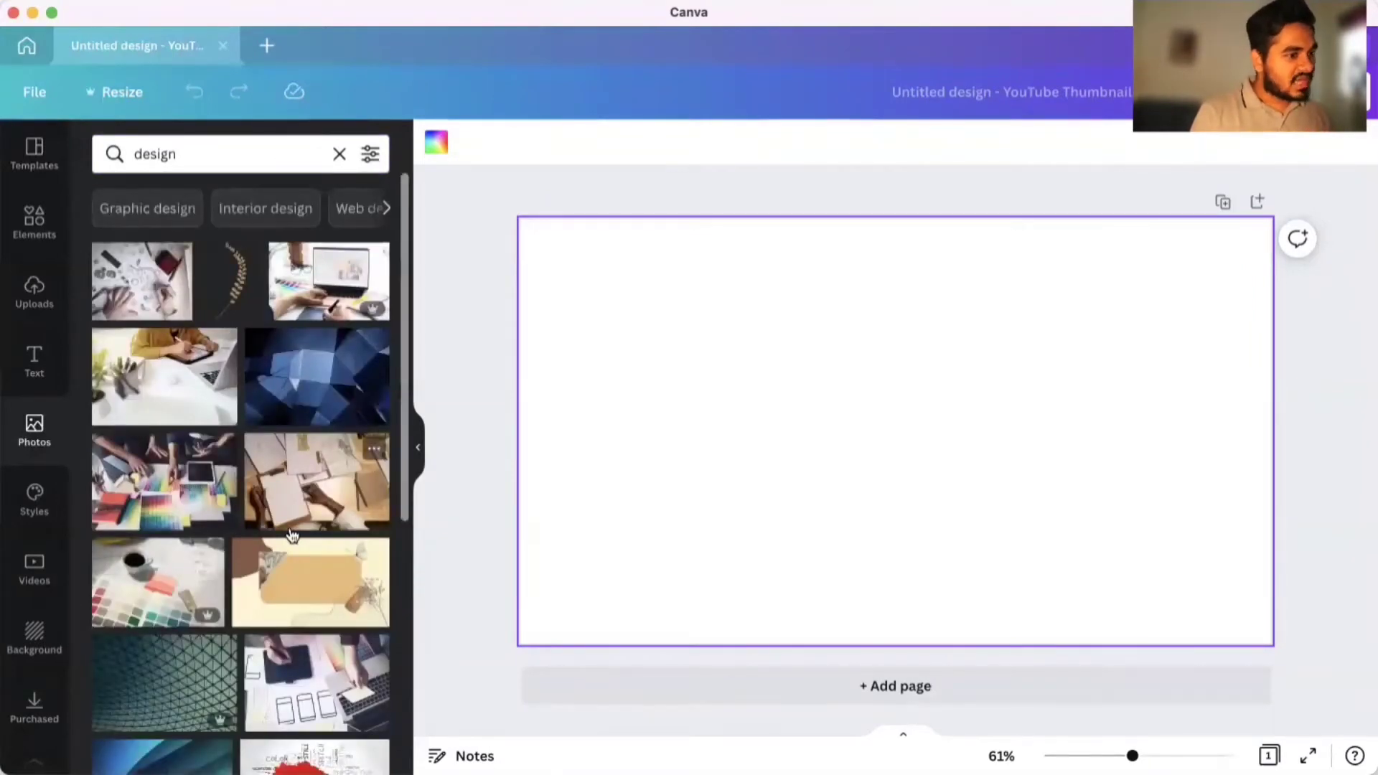
scroll(292, 534, "down", 10)
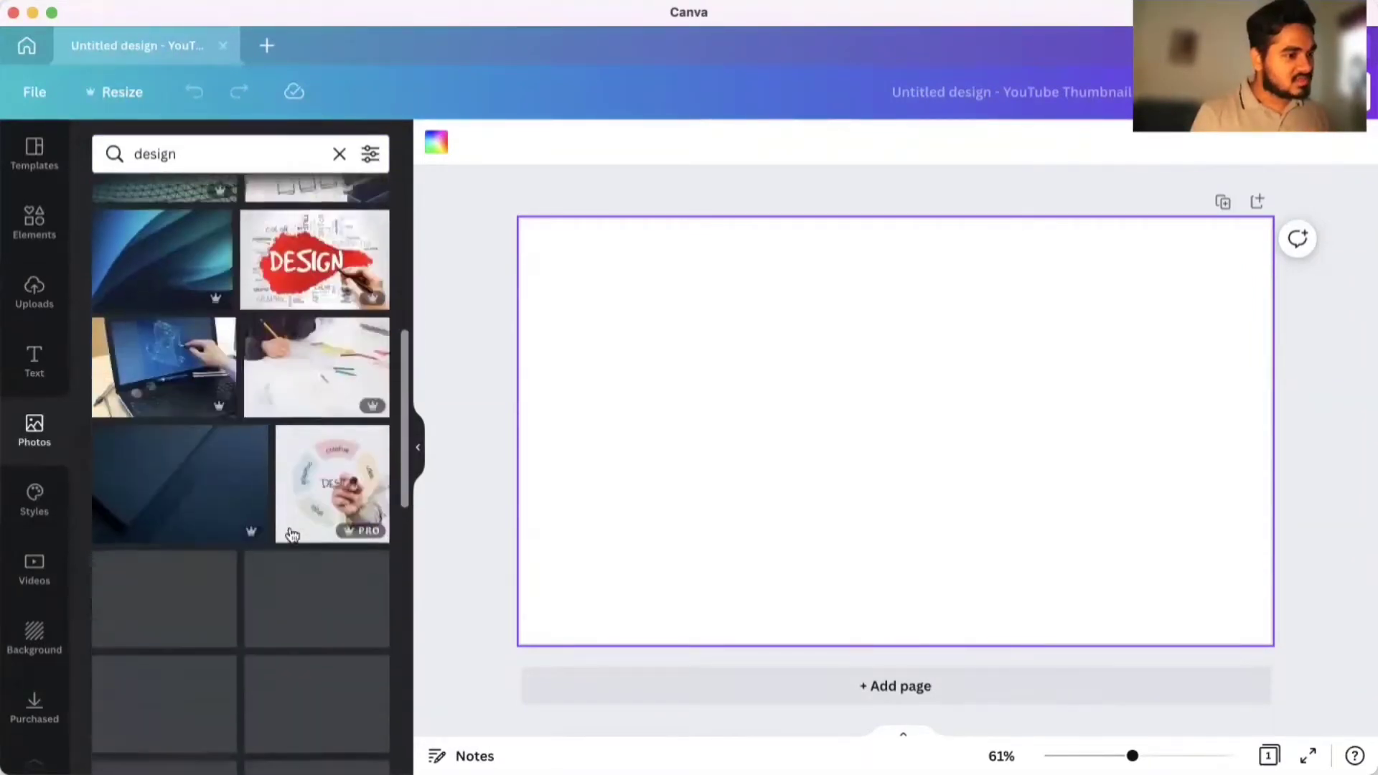
scroll(292, 535, "down", 2)
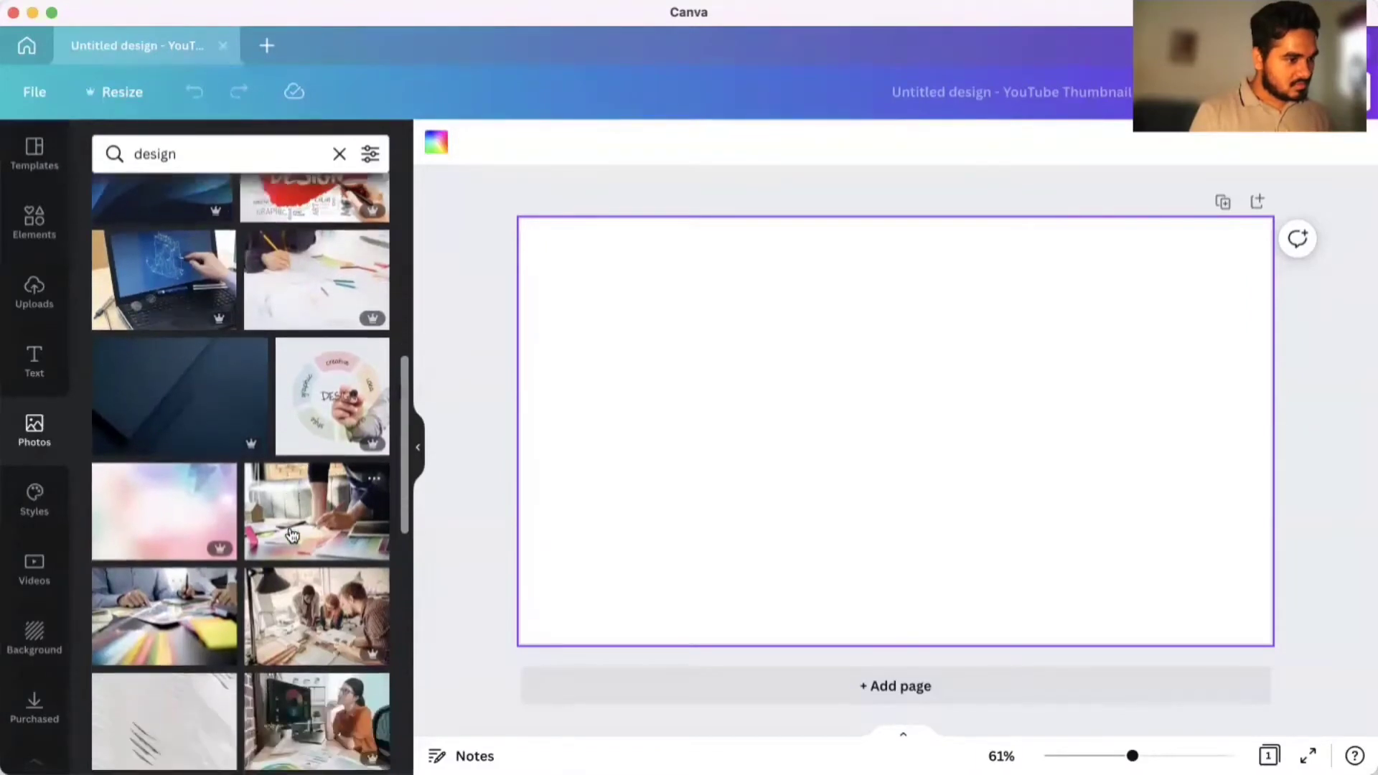
scroll(292, 535, "down", 6)
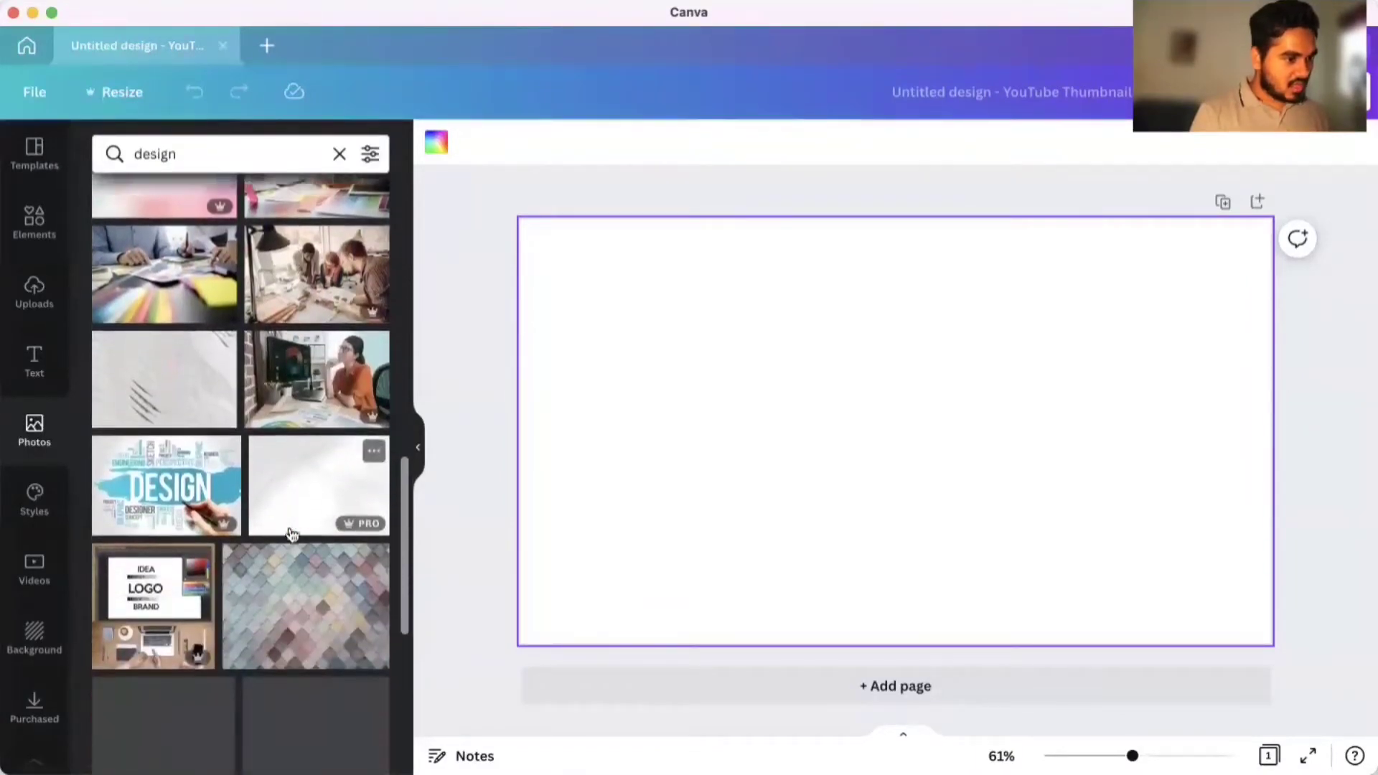
scroll(292, 534, "down", 10)
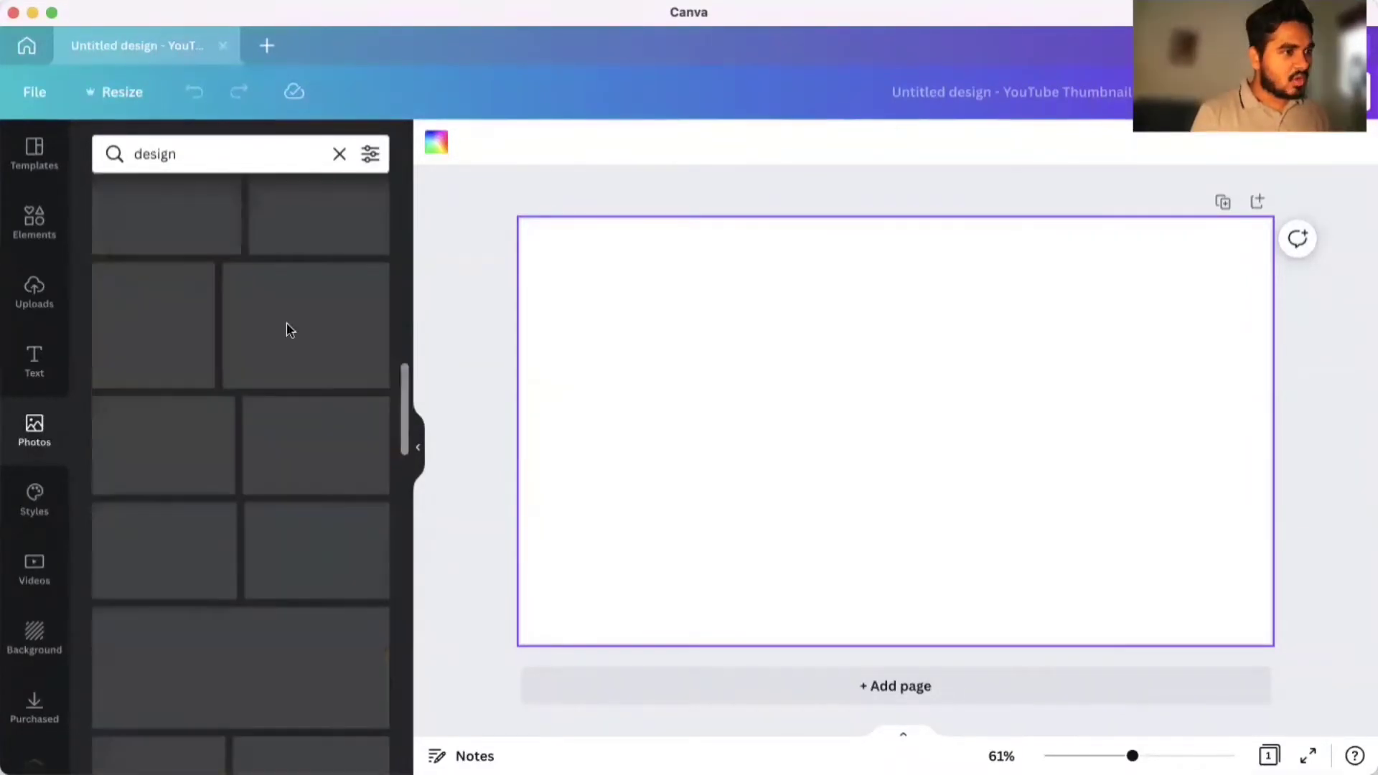
Search the photos for "design colorful" and set the photo of multicoloured painted stones as the page background.
left_click(280, 152)
type("colorful")
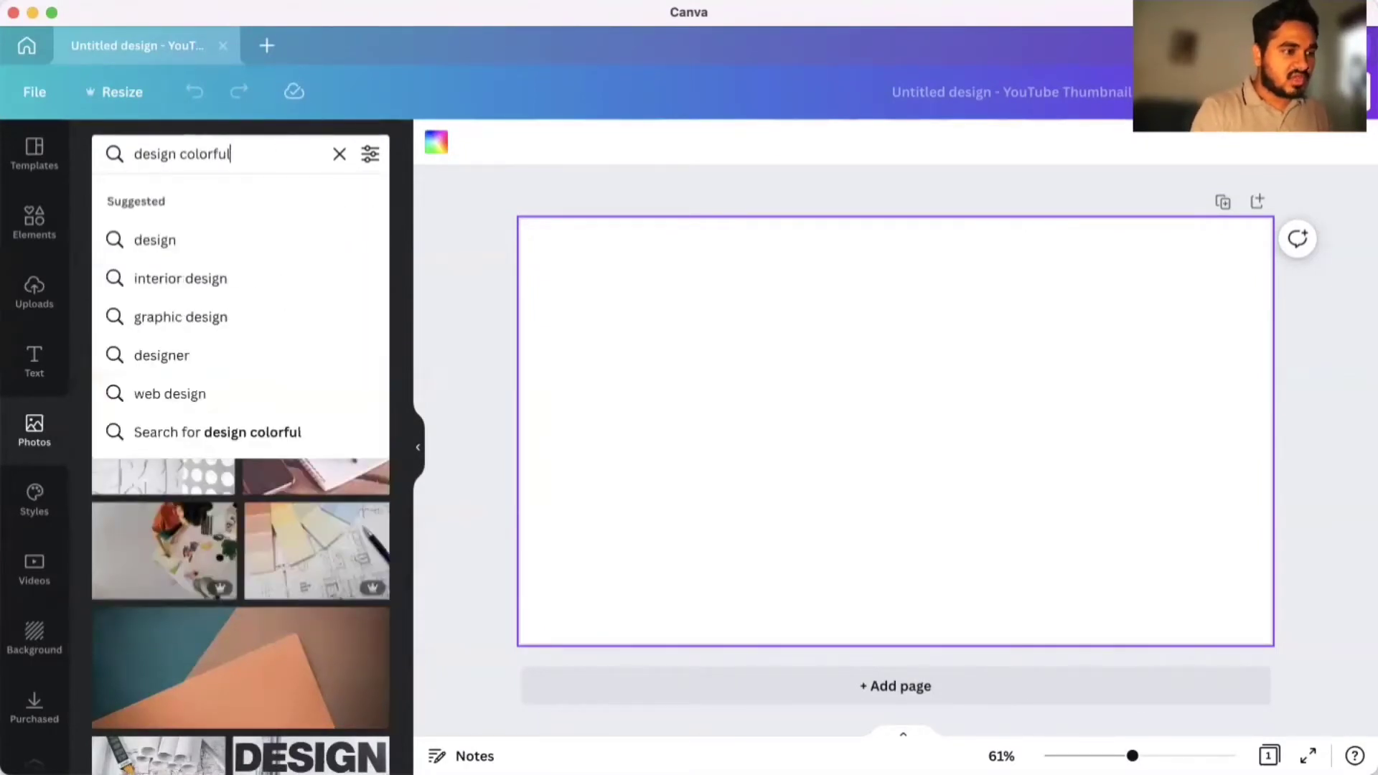
key("Return")
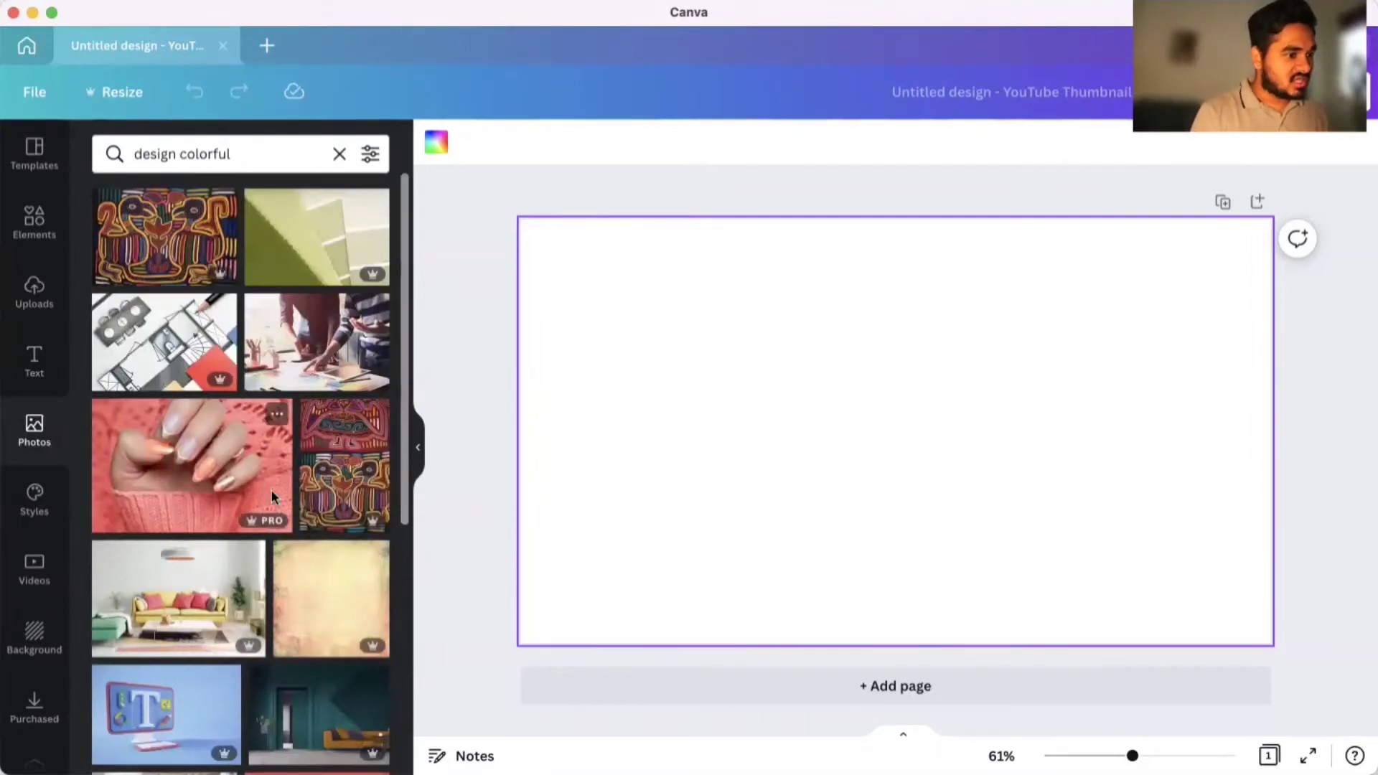
scroll(271, 496, "down", 2)
scroll(271, 496, "down", 7)
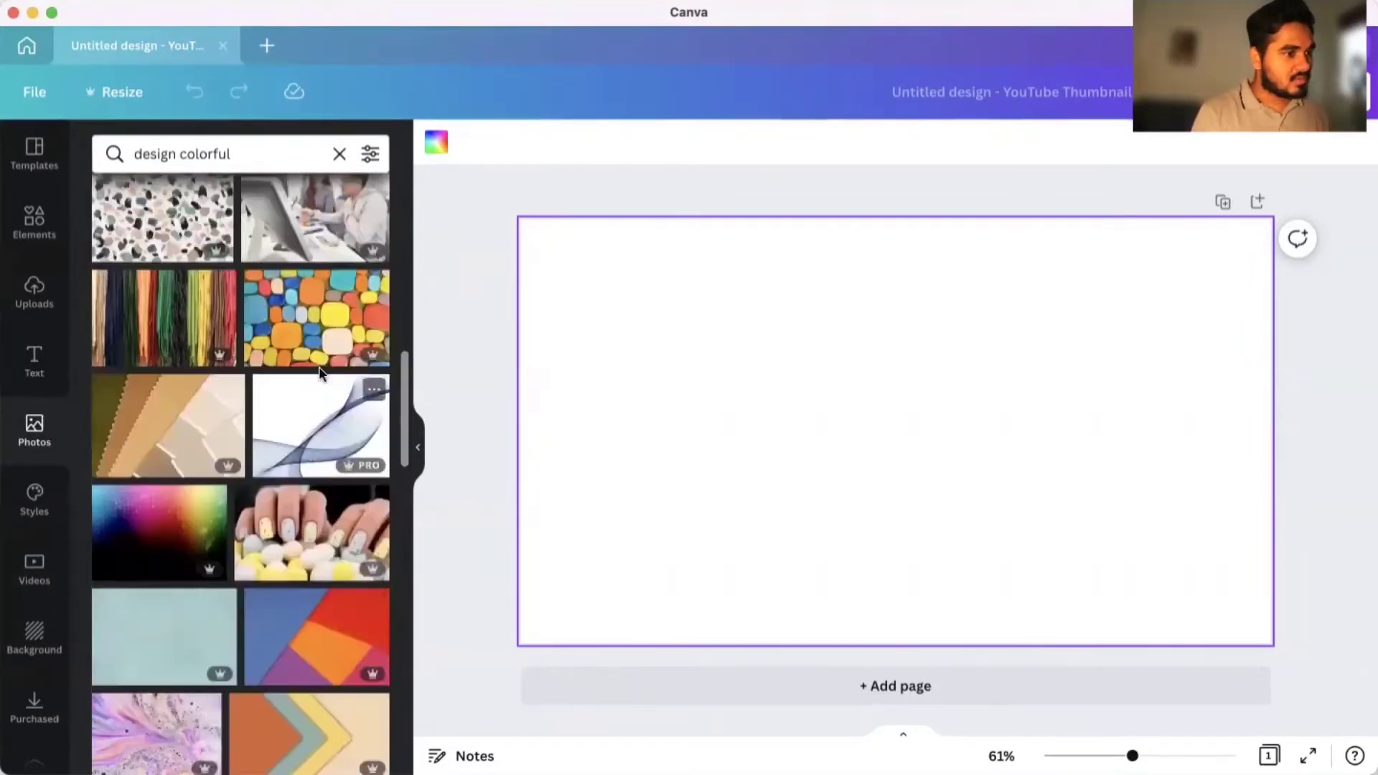
left_click(327, 316)
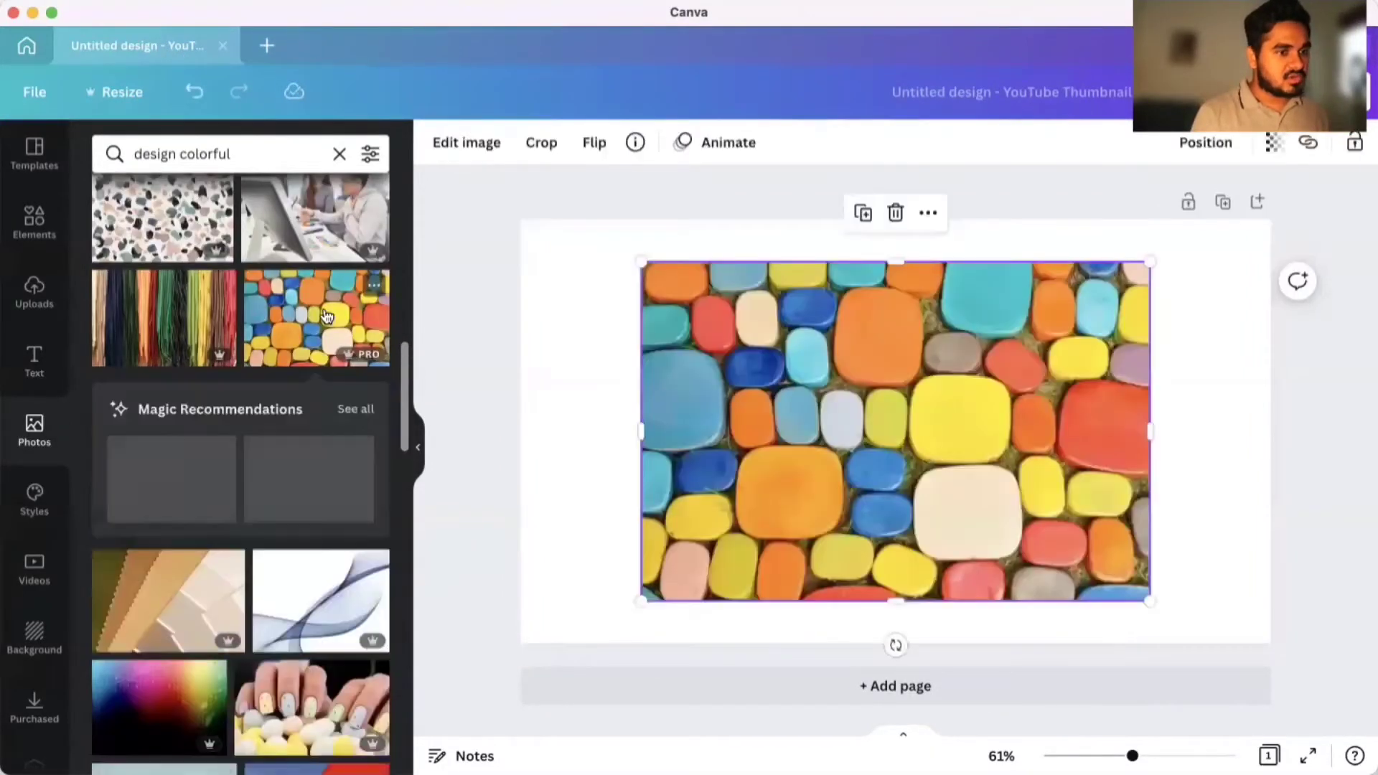
left_click(930, 217)
left_click(982, 532)
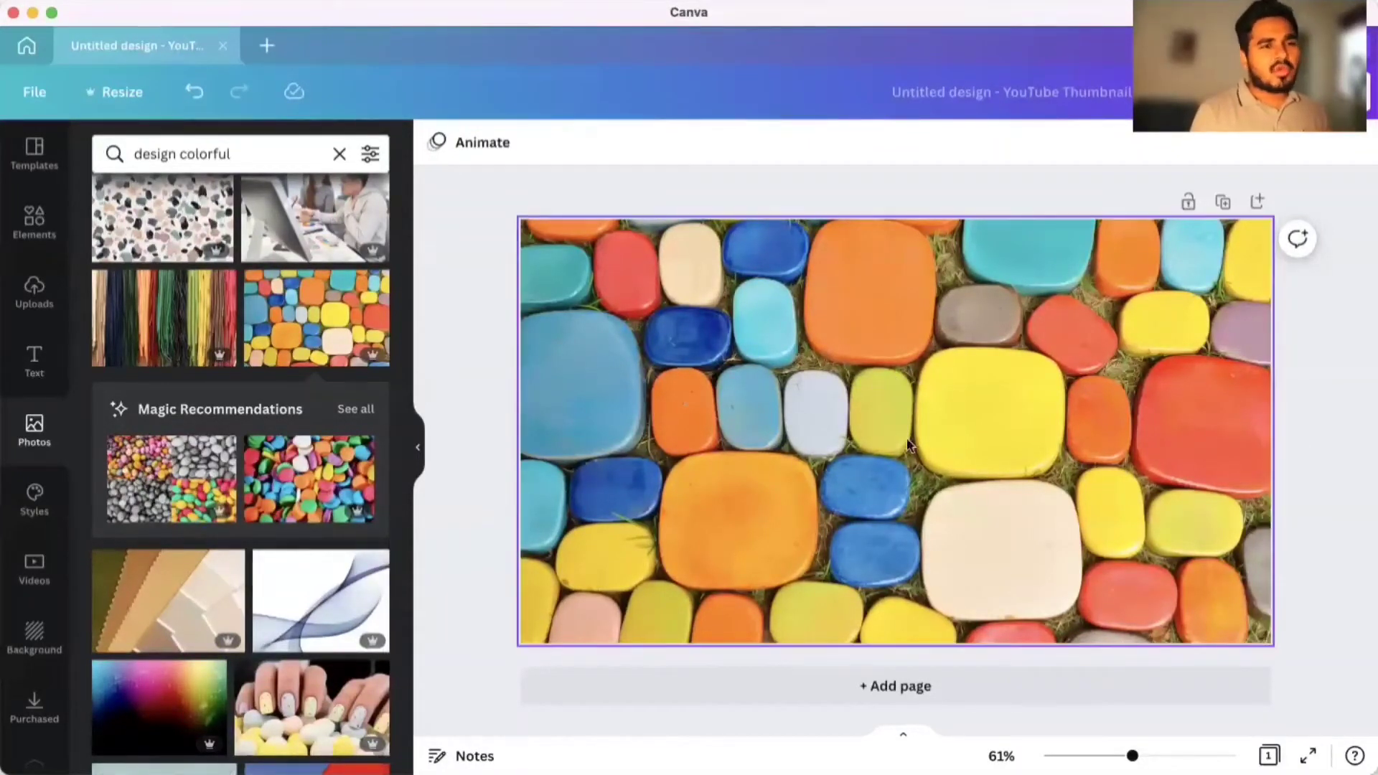
Add a square shape and stretch it from the page's upper-left corner until it covers the whole page.
left_click(30, 223)
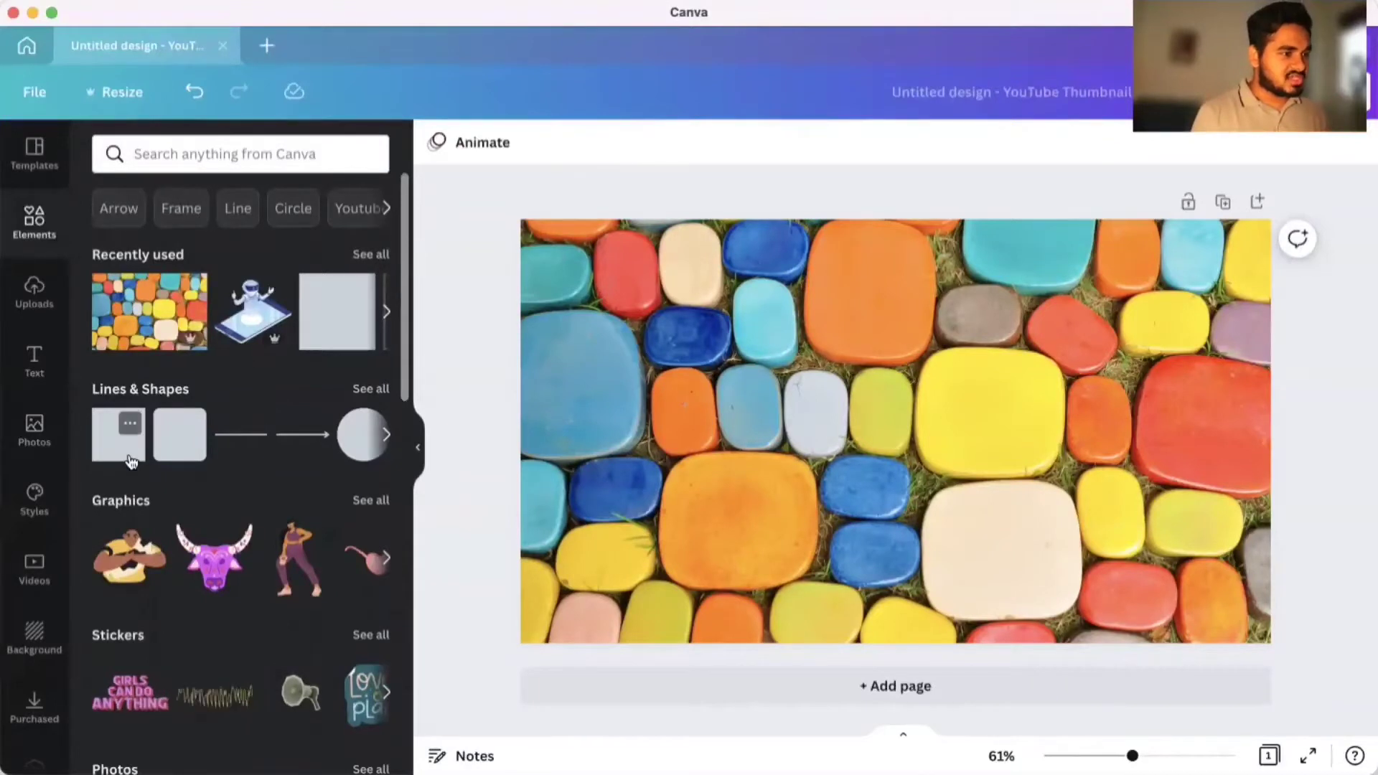
left_click(136, 431)
left_click_drag(876, 409, 564, 264)
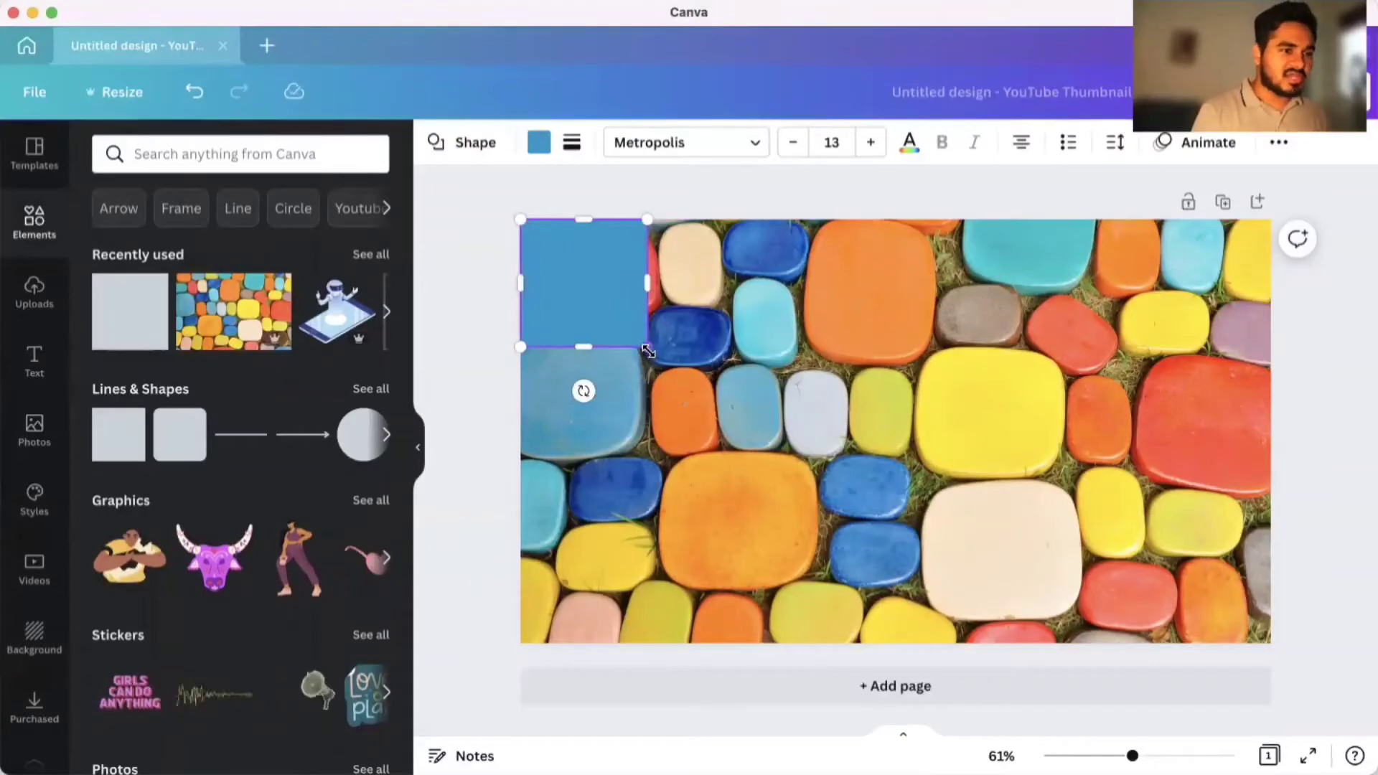
left_click_drag(648, 348, 1160, 644)
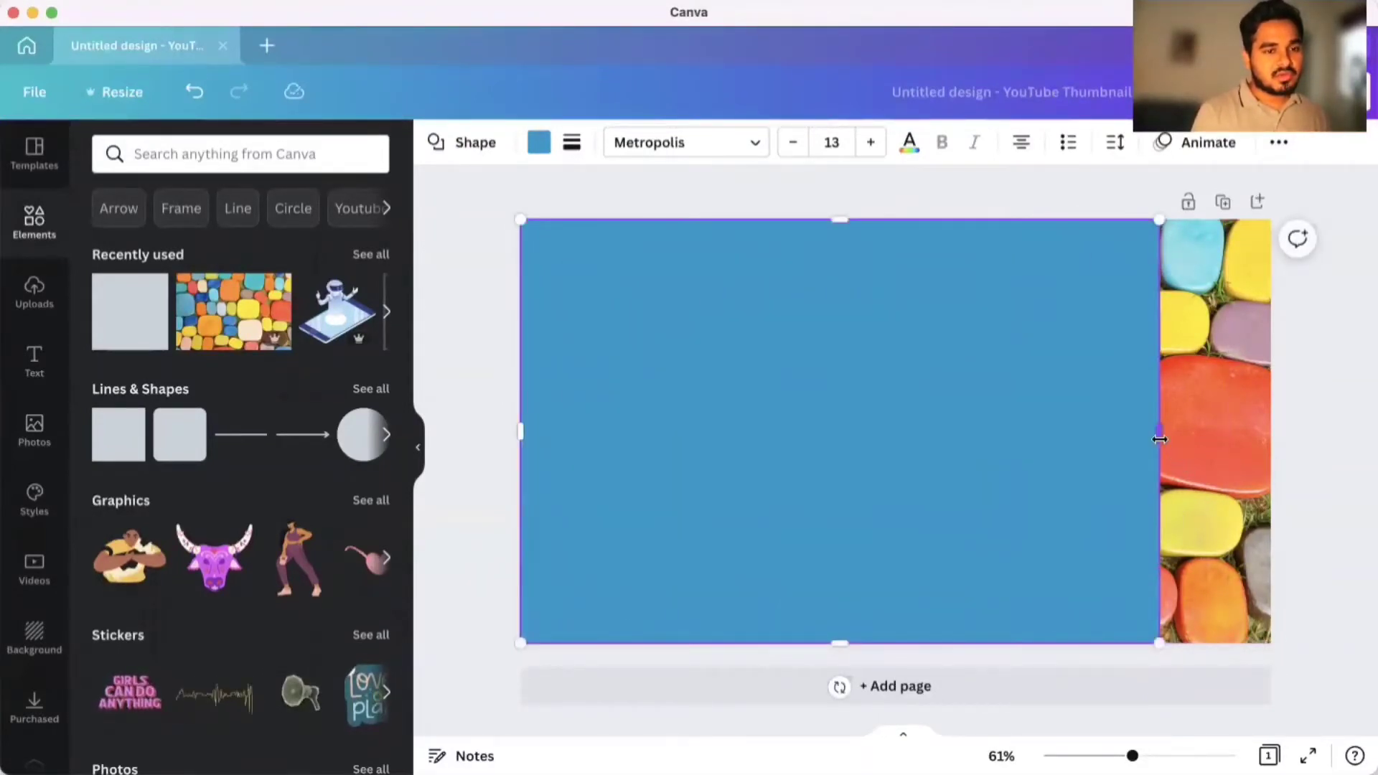
left_click_drag(1160, 431, 1278, 441)
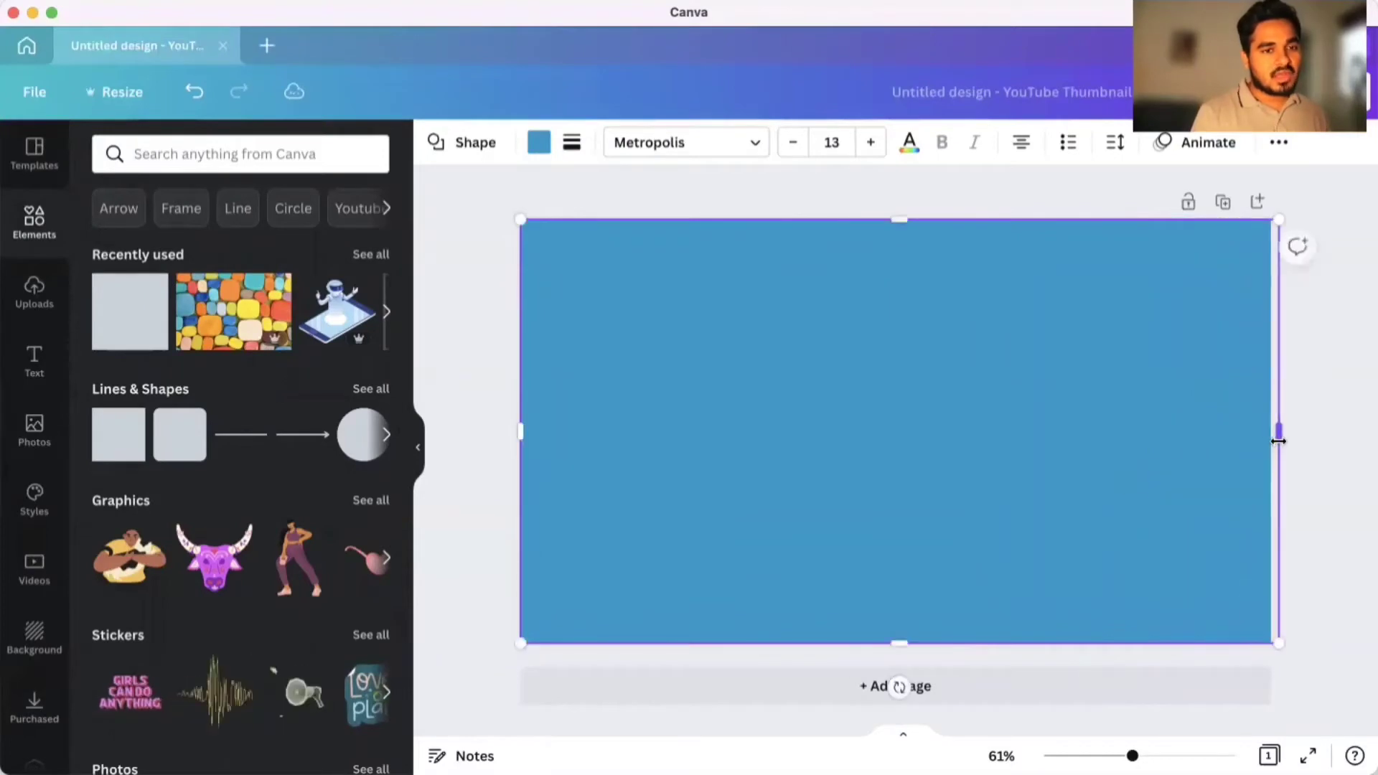
Fill the page-covering shape with black and set its transparency to 76.
left_click(542, 143)
left_click(217, 242)
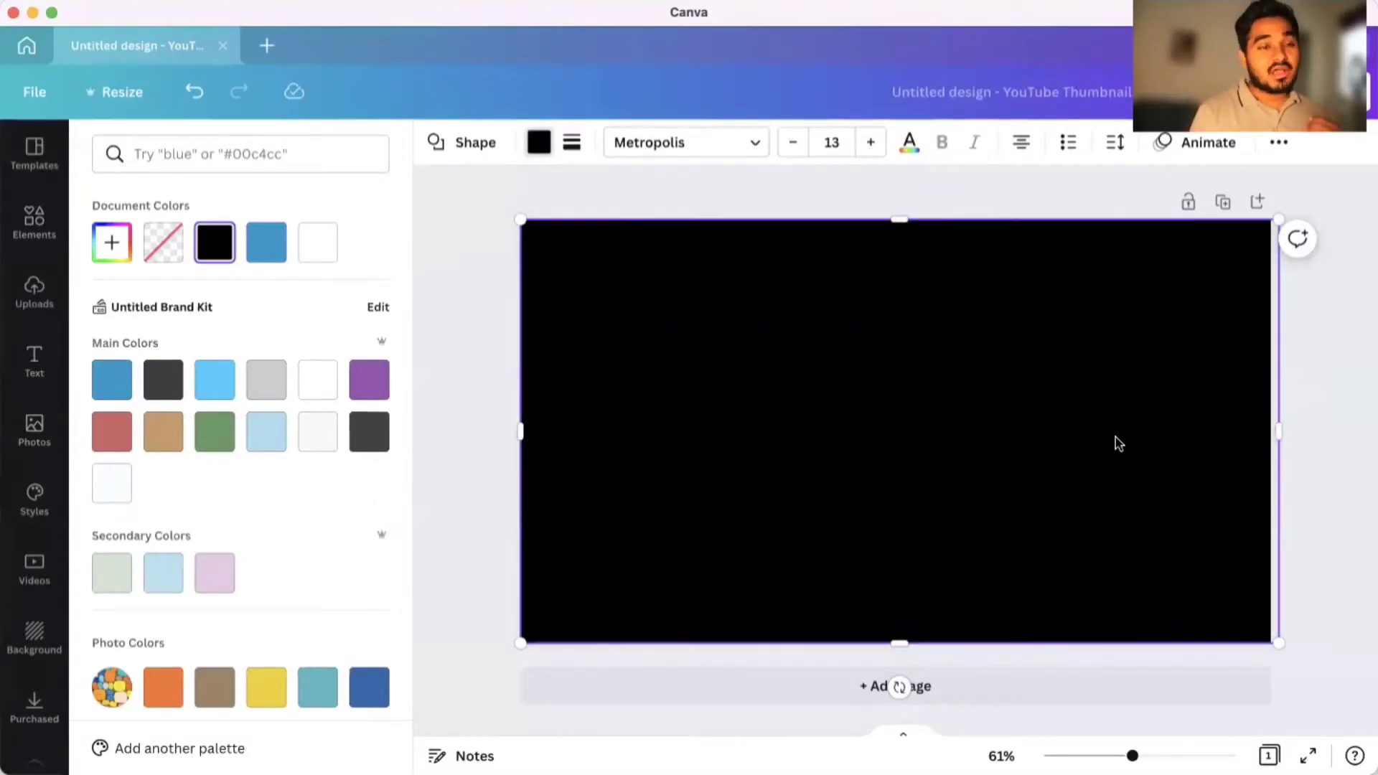
left_click(1281, 146)
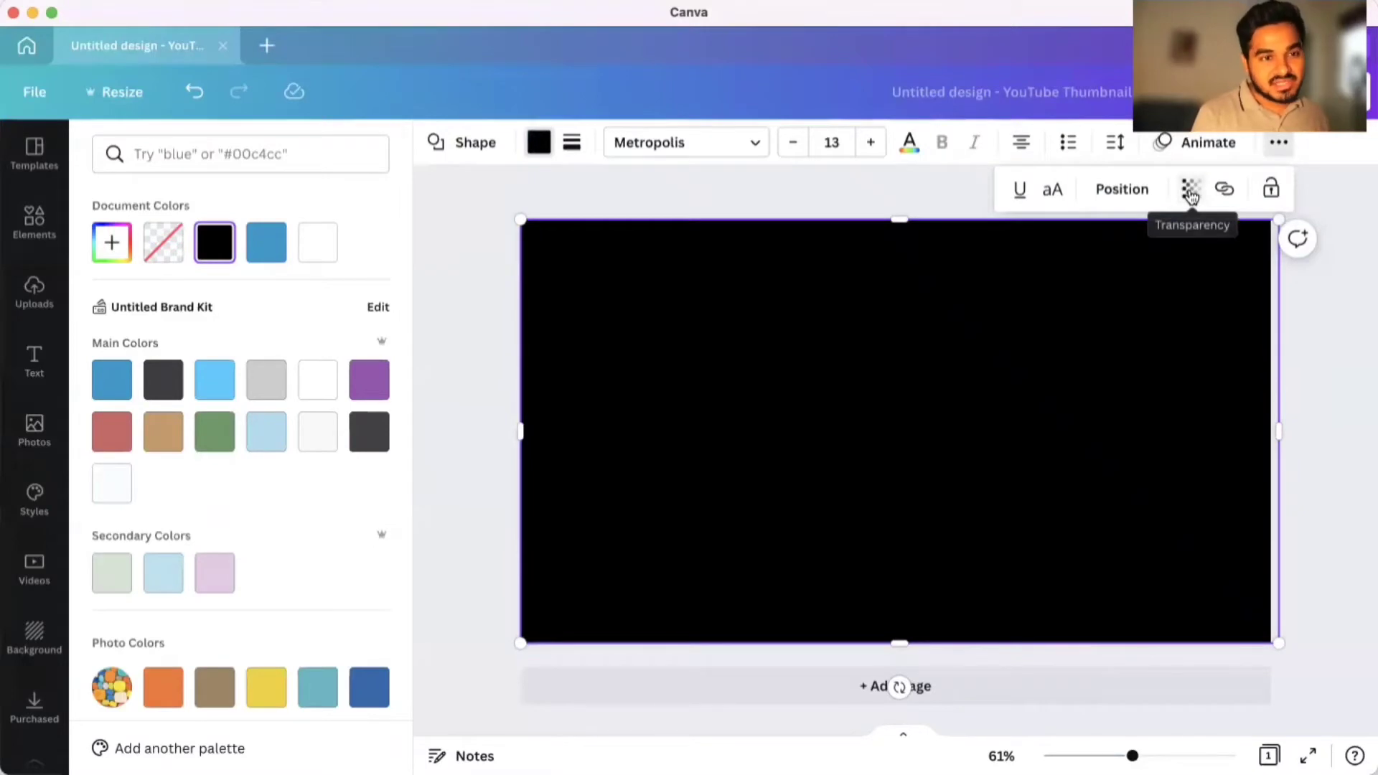
left_click(1190, 193)
left_click_drag(1180, 266, 1141, 280)
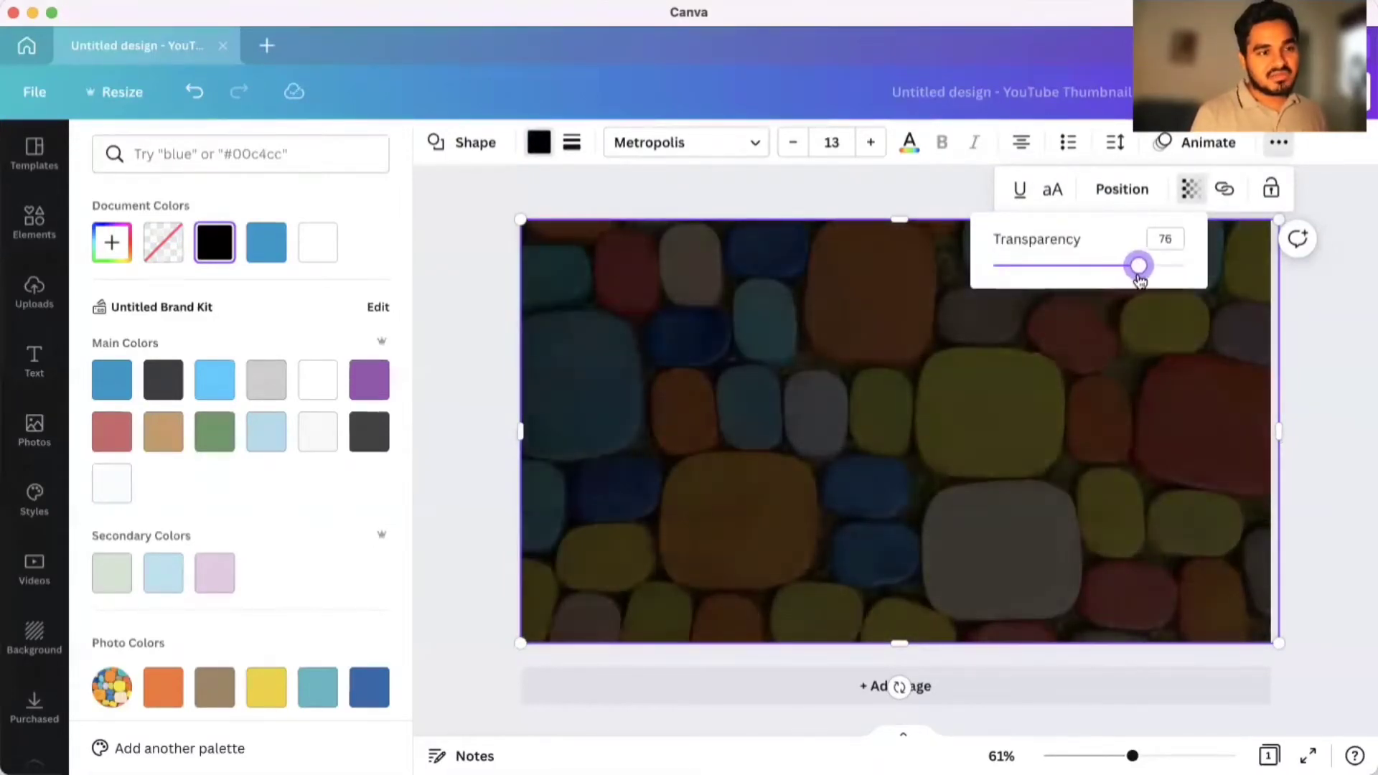
left_click(1317, 407)
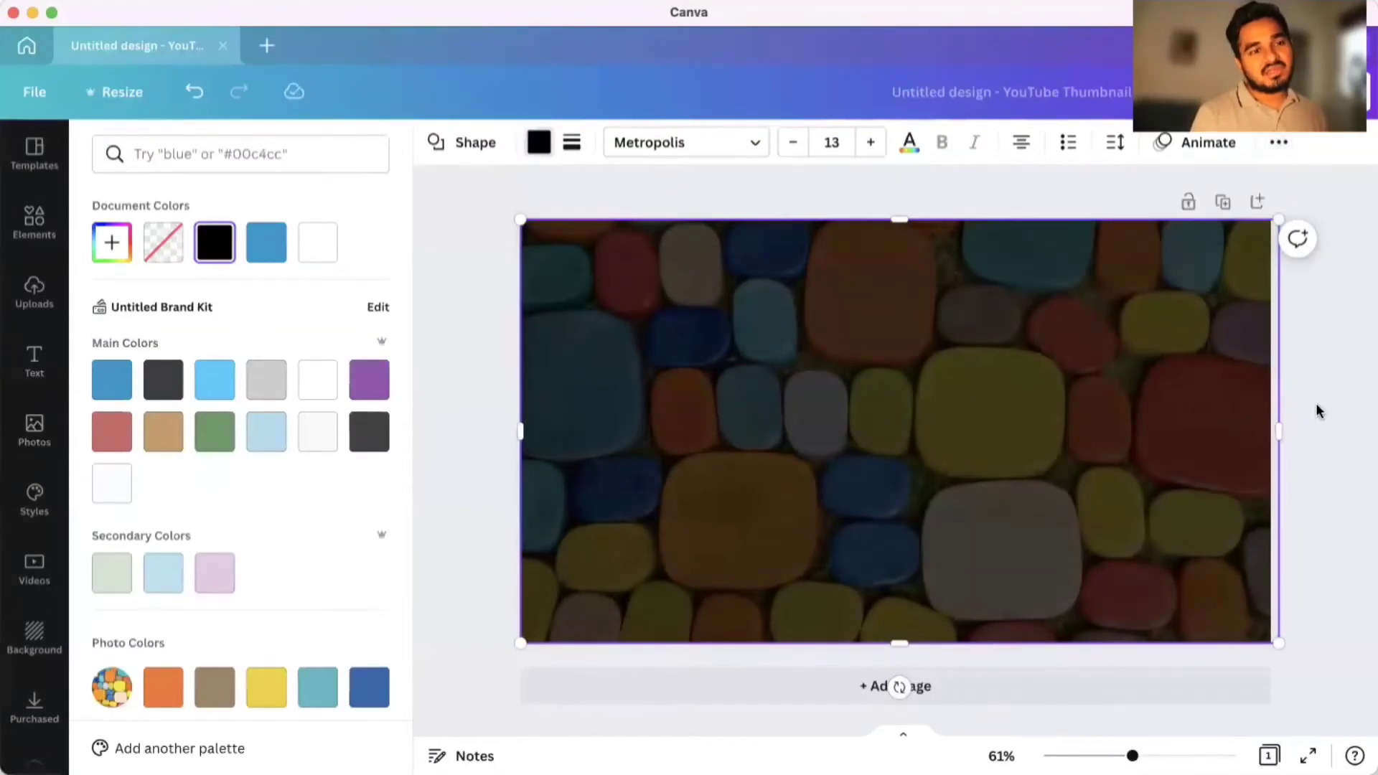
left_click(1316, 410)
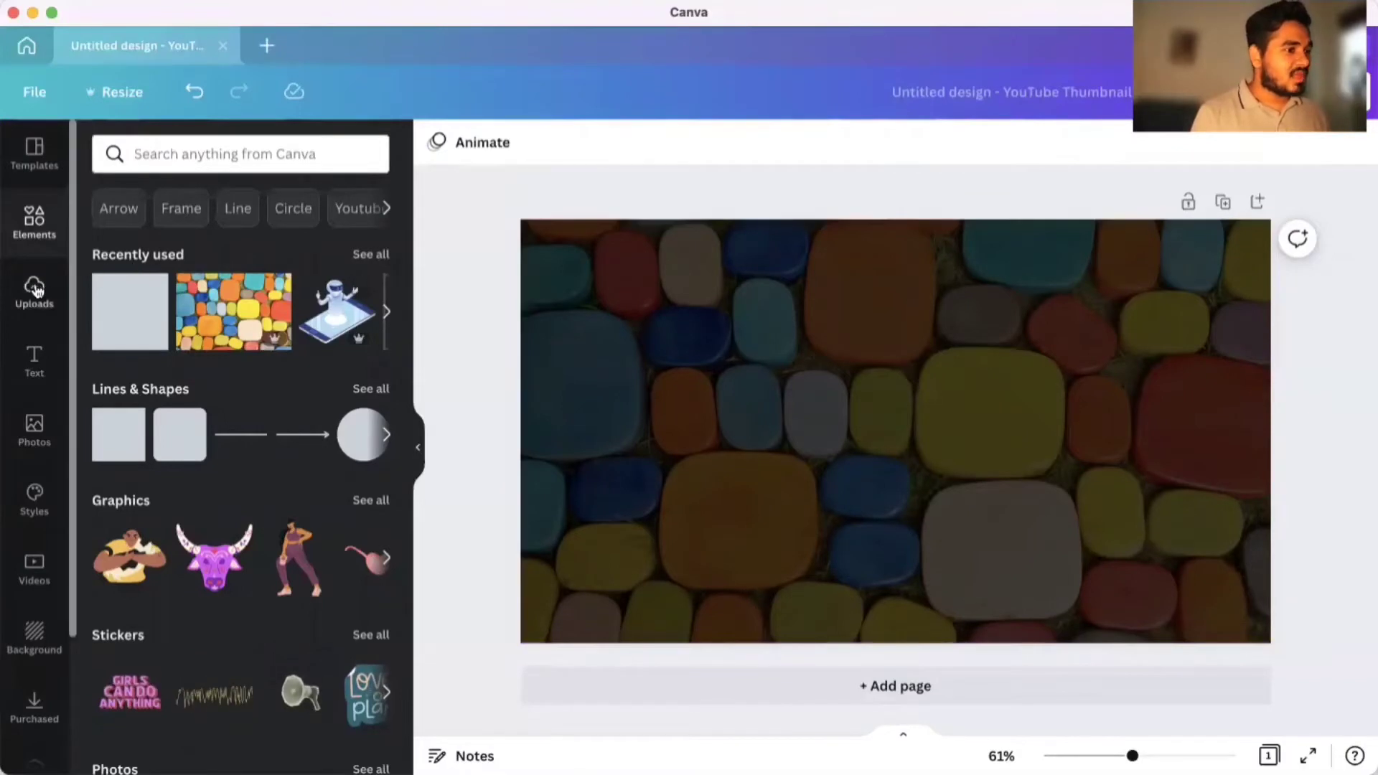
Place the uploaded photo of the smiling man in the patterned shirt on the page and remove its background.
left_click(34, 289)
scroll(288, 560, "down", 2)
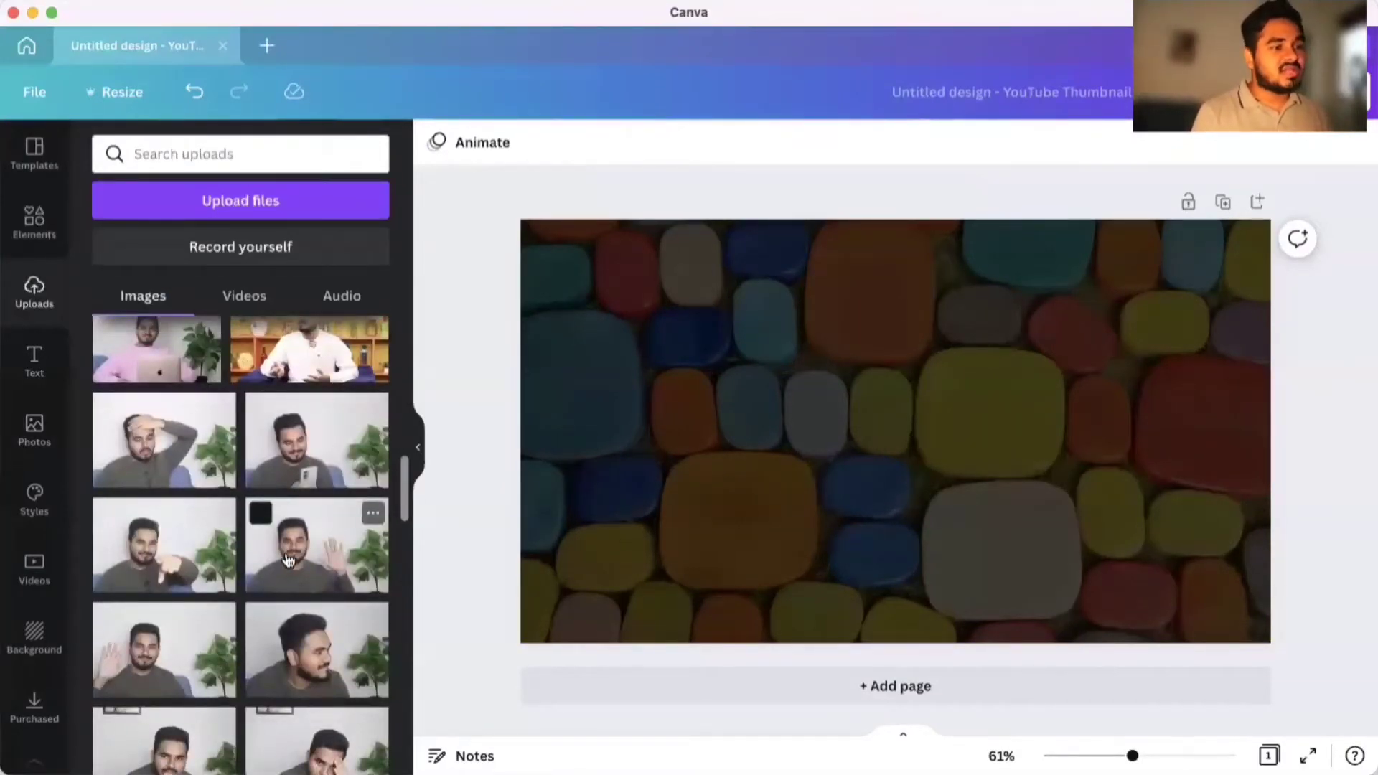
scroll(289, 560, "down", 3)
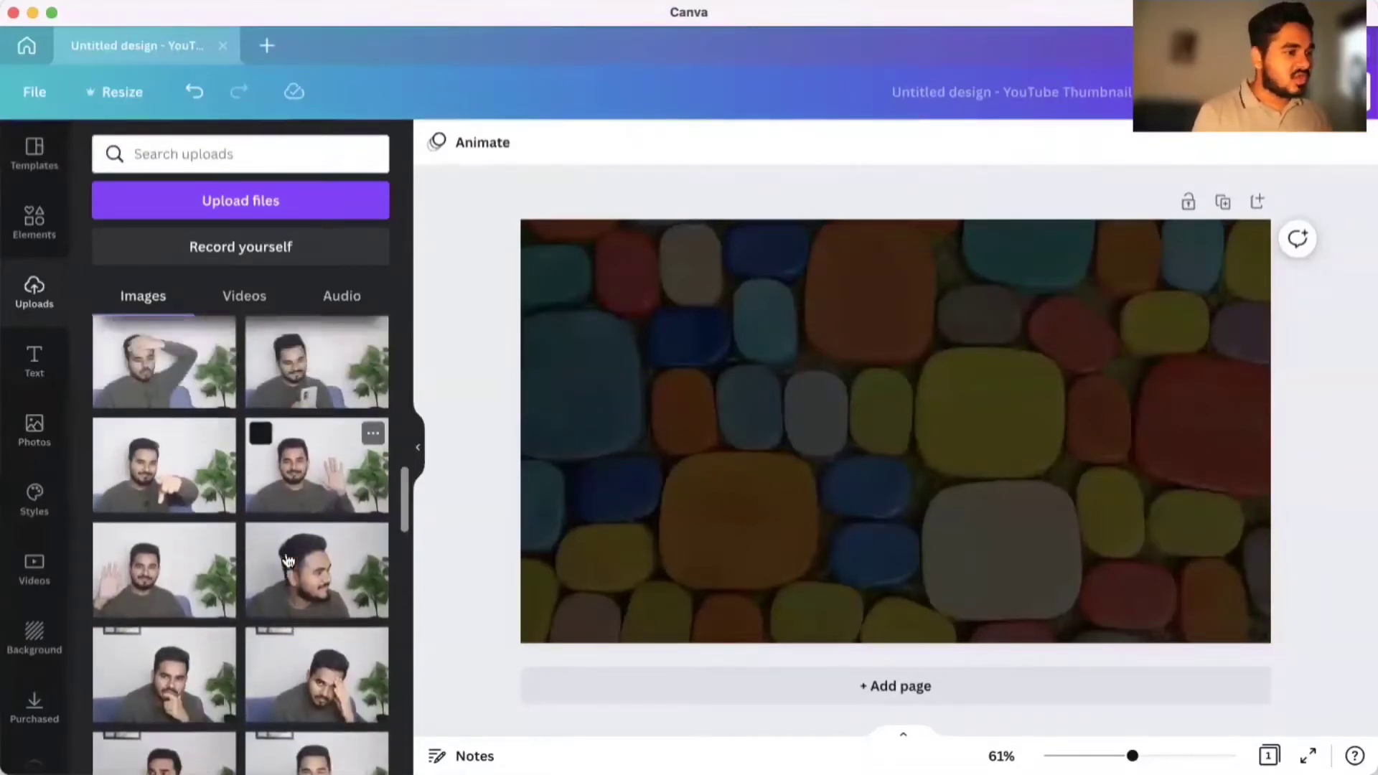
scroll(289, 560, "down", 3)
left_click(179, 558)
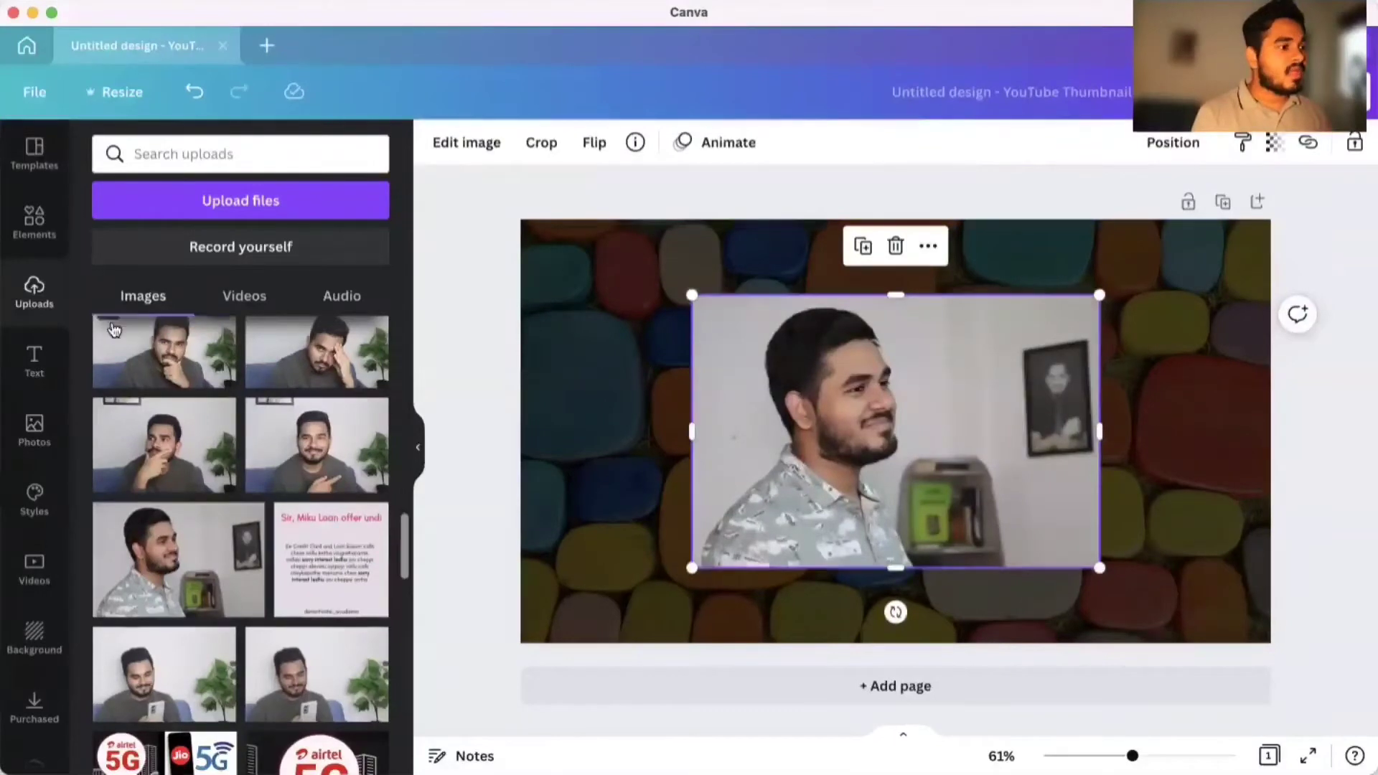
left_click(42, 369)
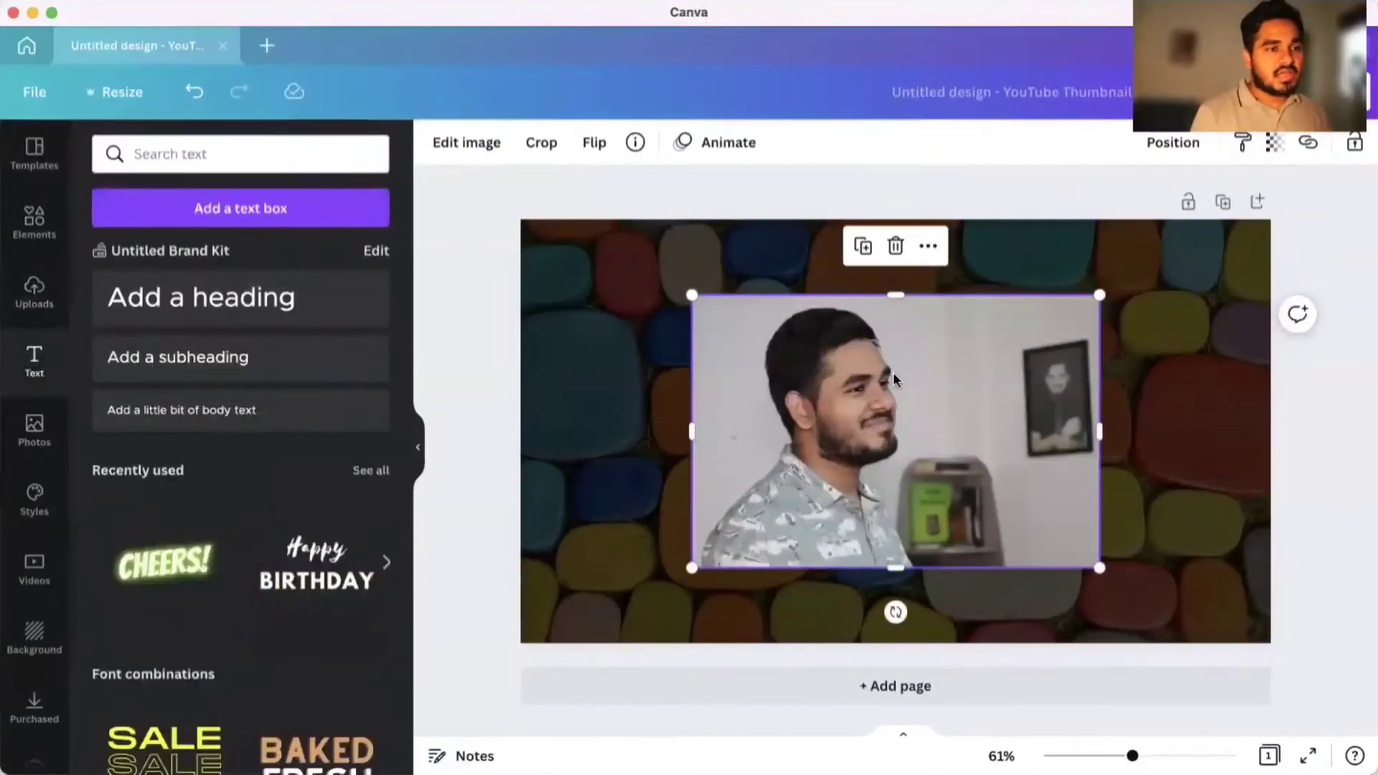
left_click(480, 147)
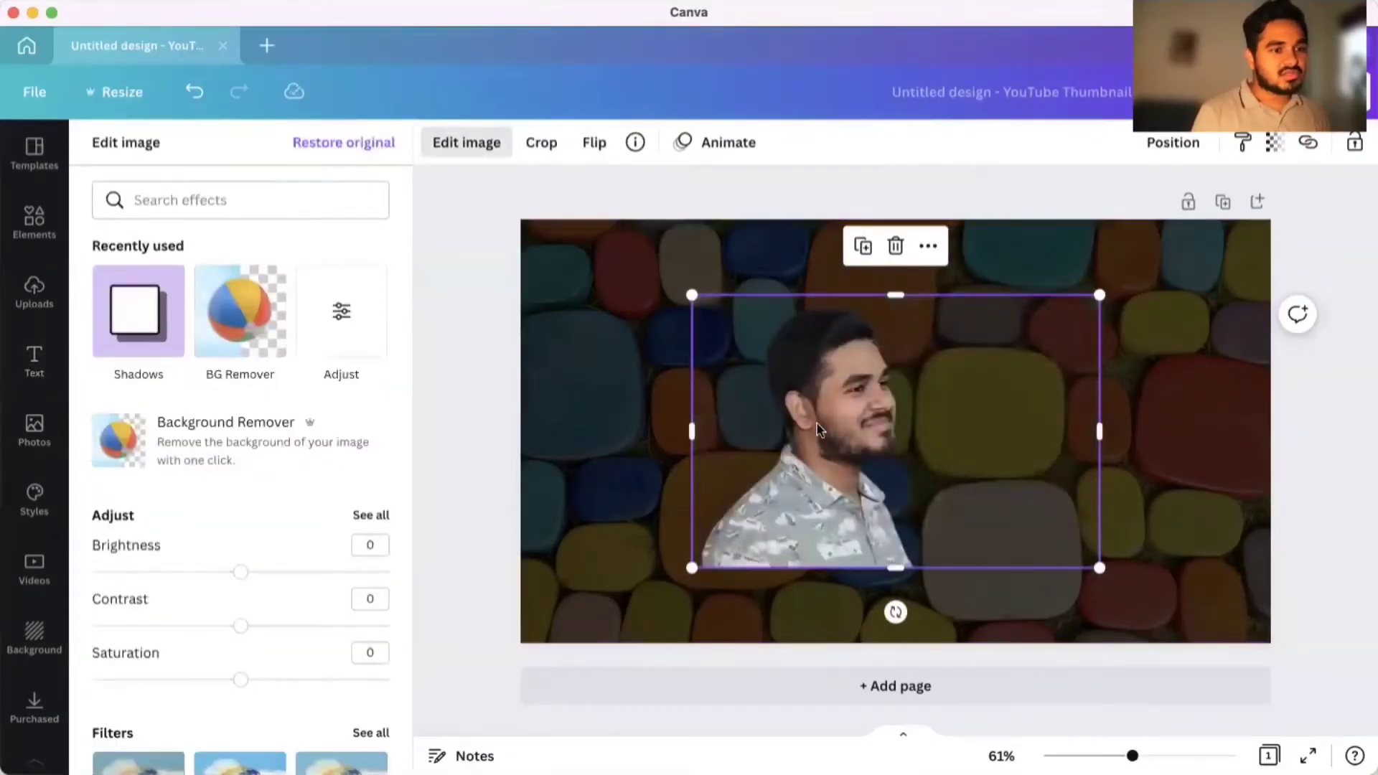
Crop the empty area beside the man's cutout, enlarge it to nearly page height and place it in the page's lower-left corner.
left_click_drag(886, 458, 706, 534)
left_click_drag(920, 507, 791, 508)
left_click_drag(789, 370, 860, 221)
left_click_drag(824, 431, 789, 428)
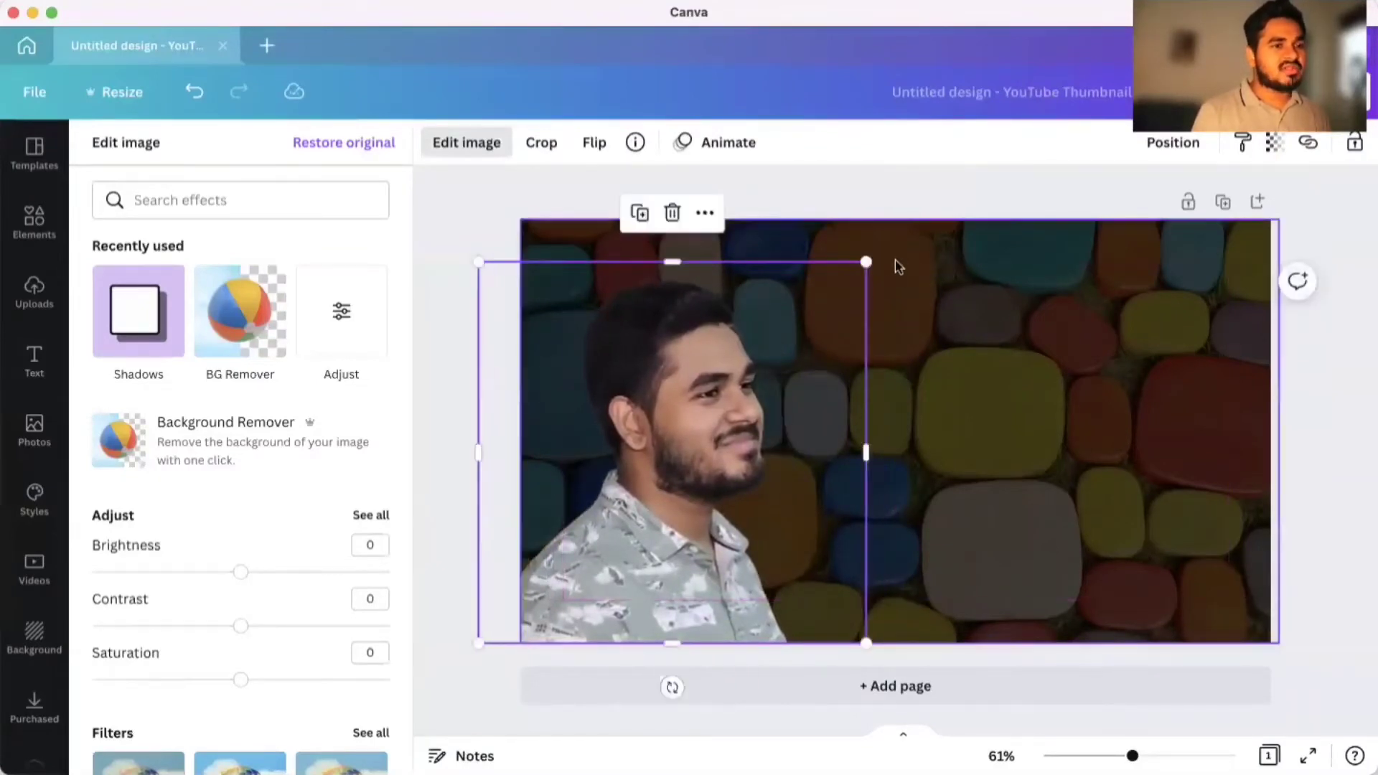
left_click_drag(866, 263, 876, 251)
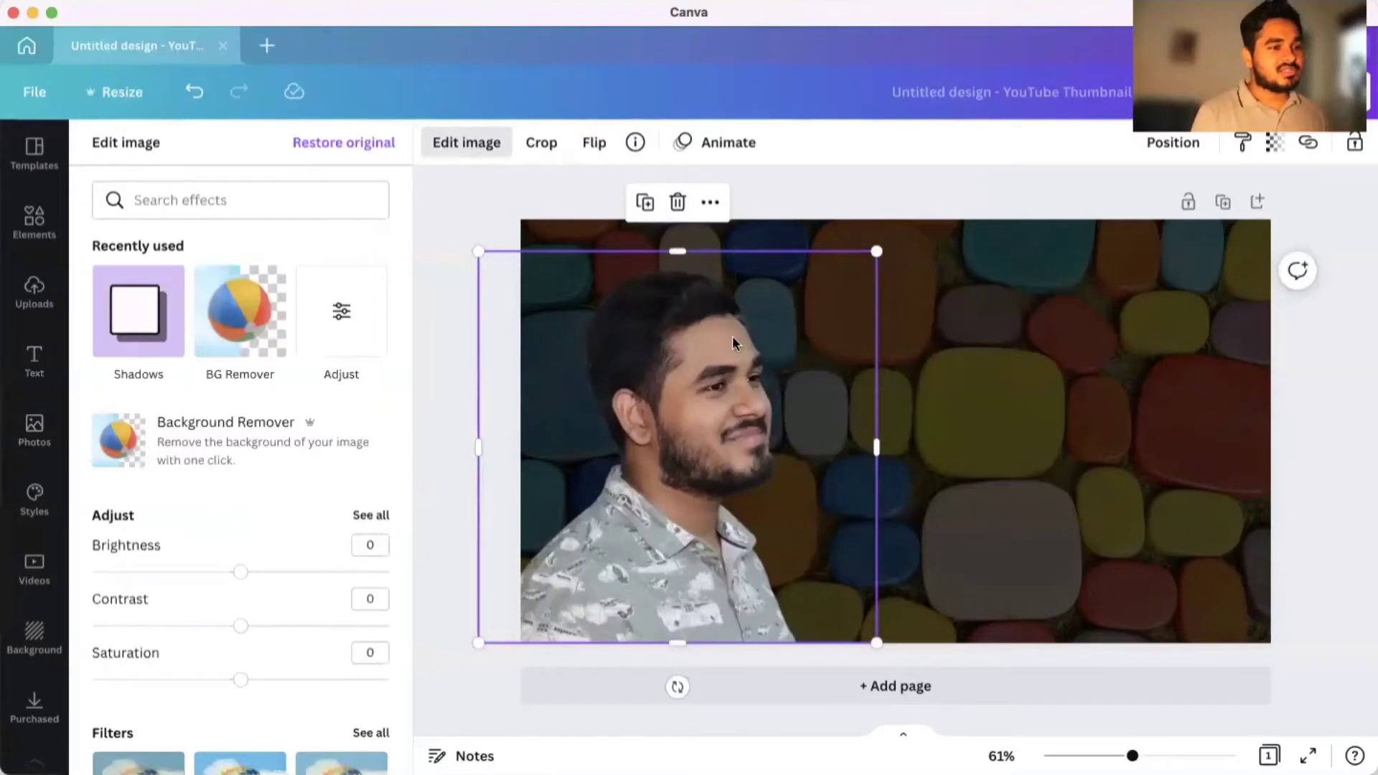
Add a Glow shadow effect to the man's cutout and change its colour to white from the document colours.
left_click(148, 318)
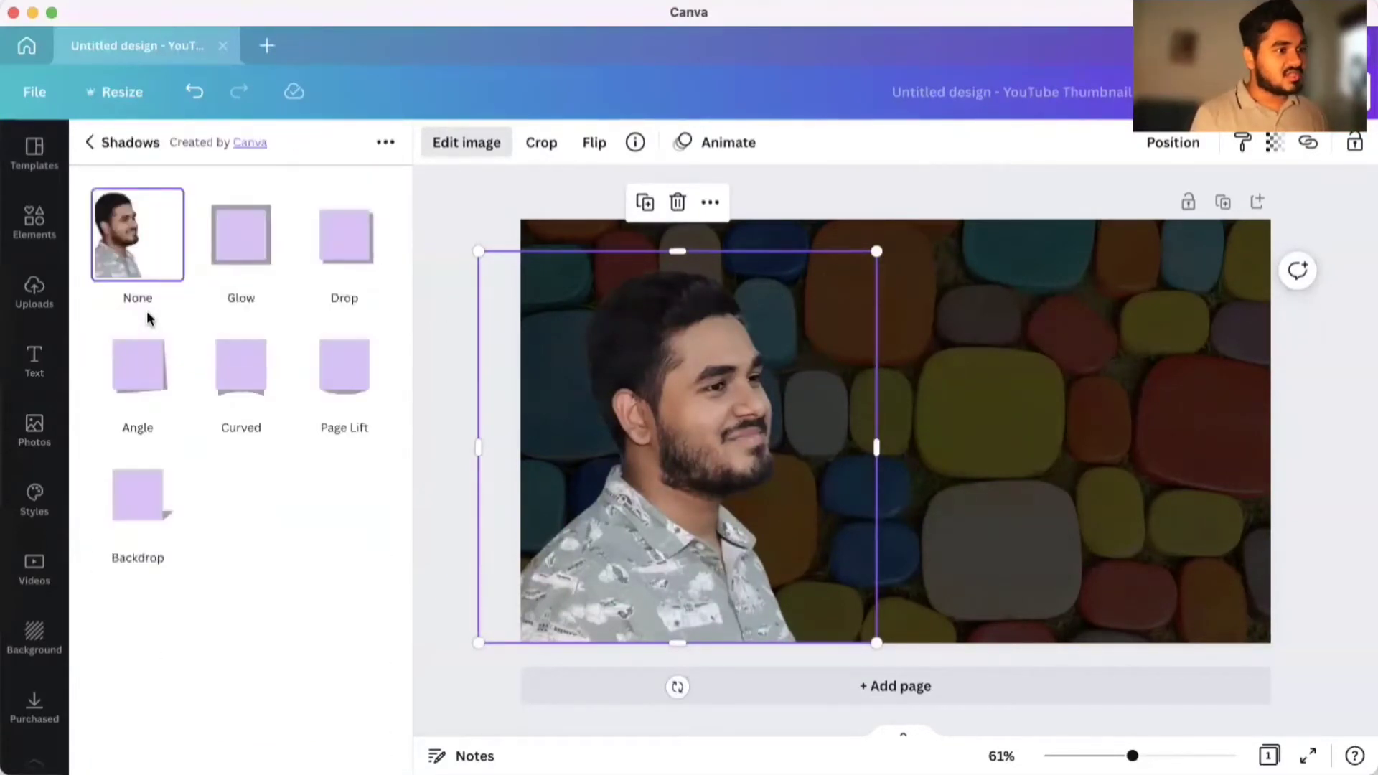
left_click(259, 252)
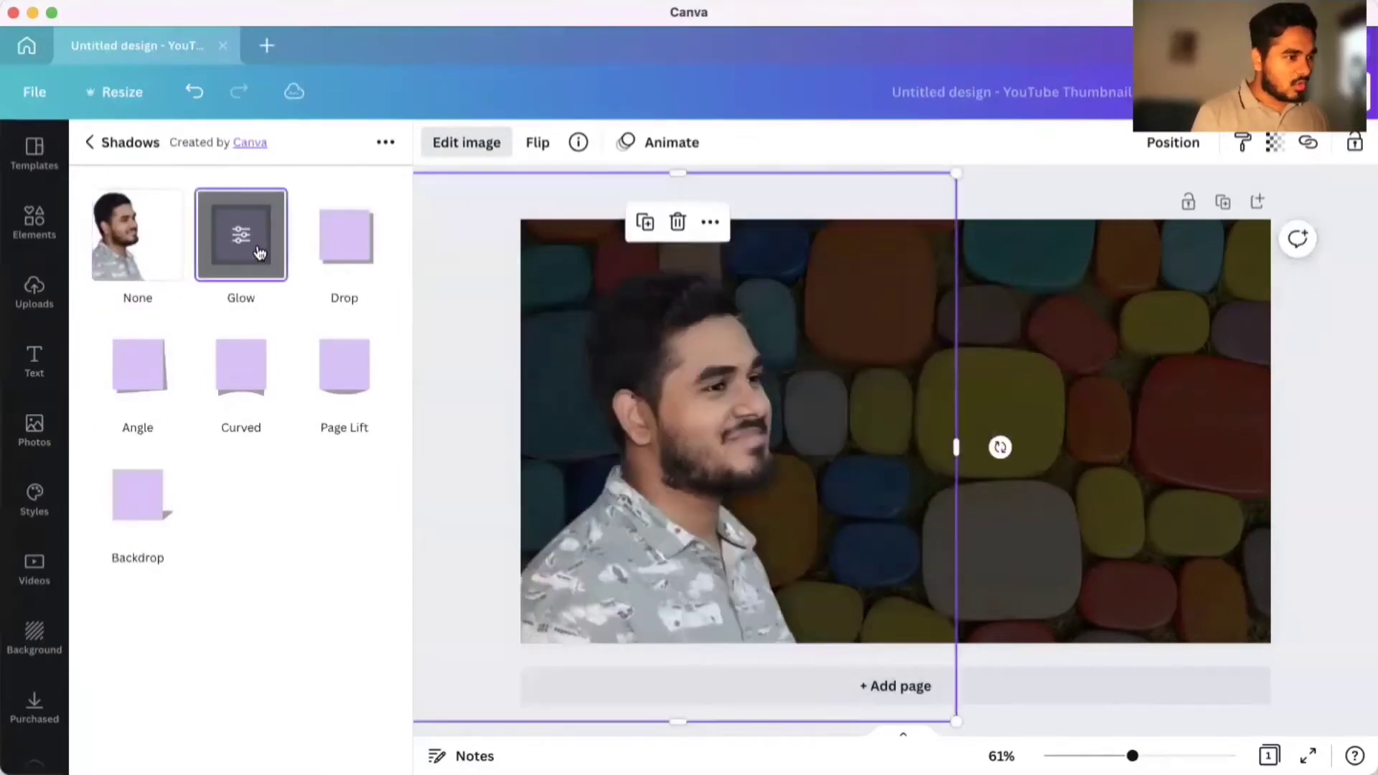
left_click(245, 248)
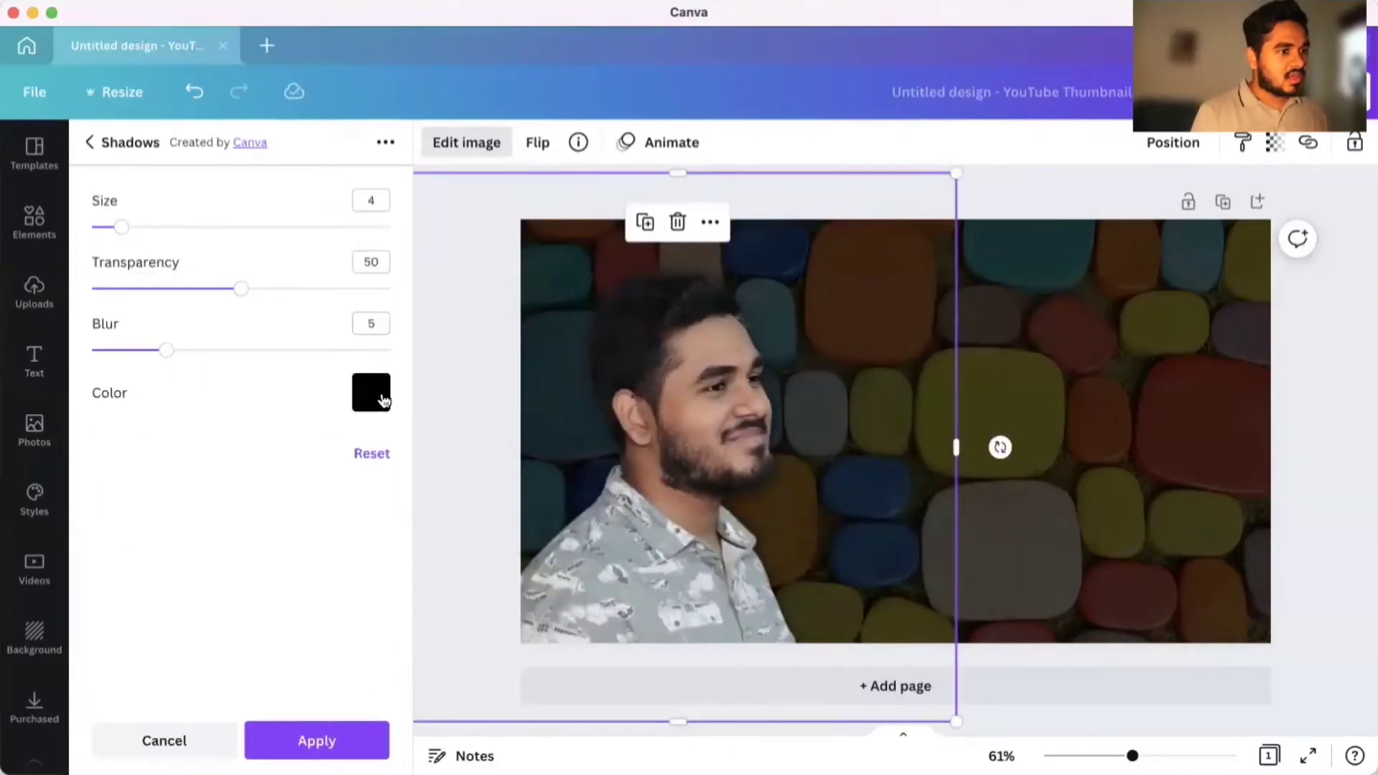
left_click(374, 397)
left_click(476, 475)
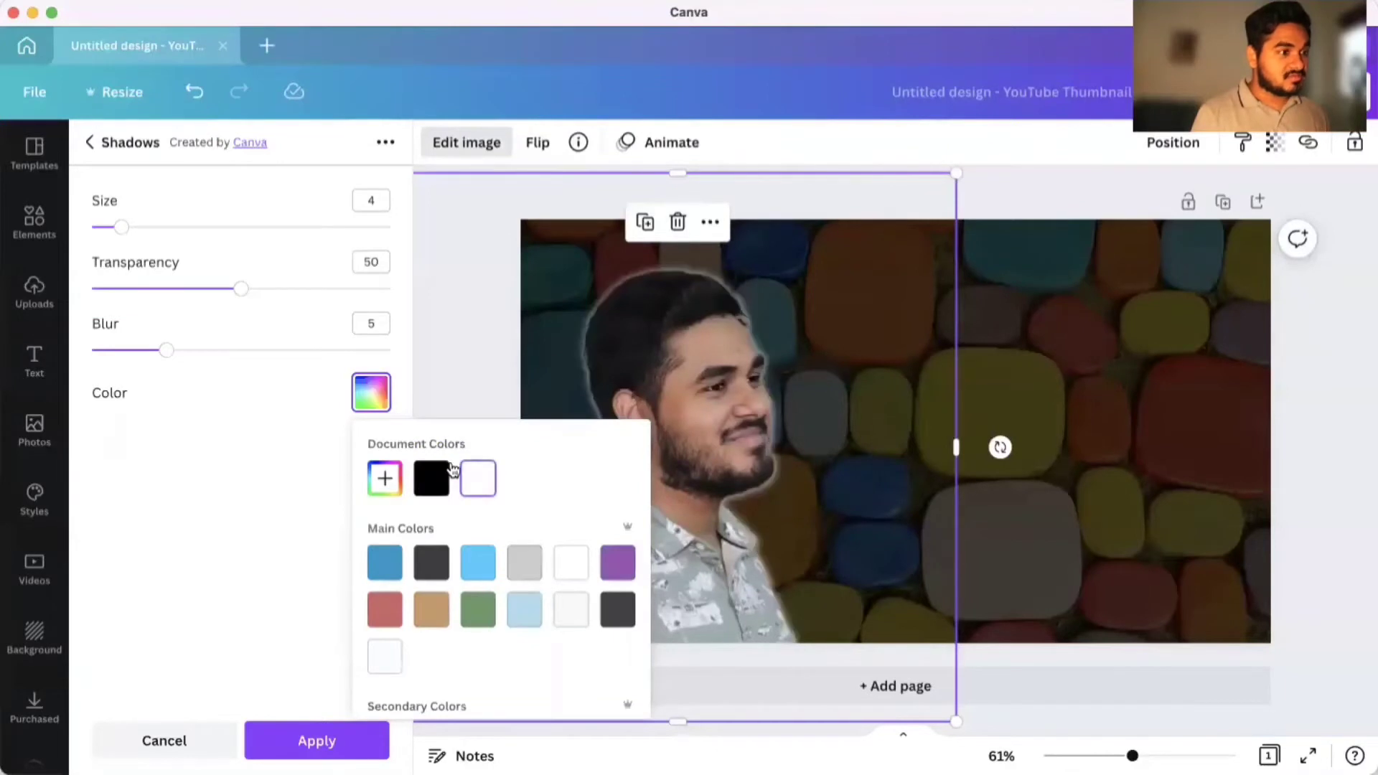
Set the glow's size to 6 and its transparency to 100, and apply the effect to the cutout.
left_click_drag(126, 233, 144, 227)
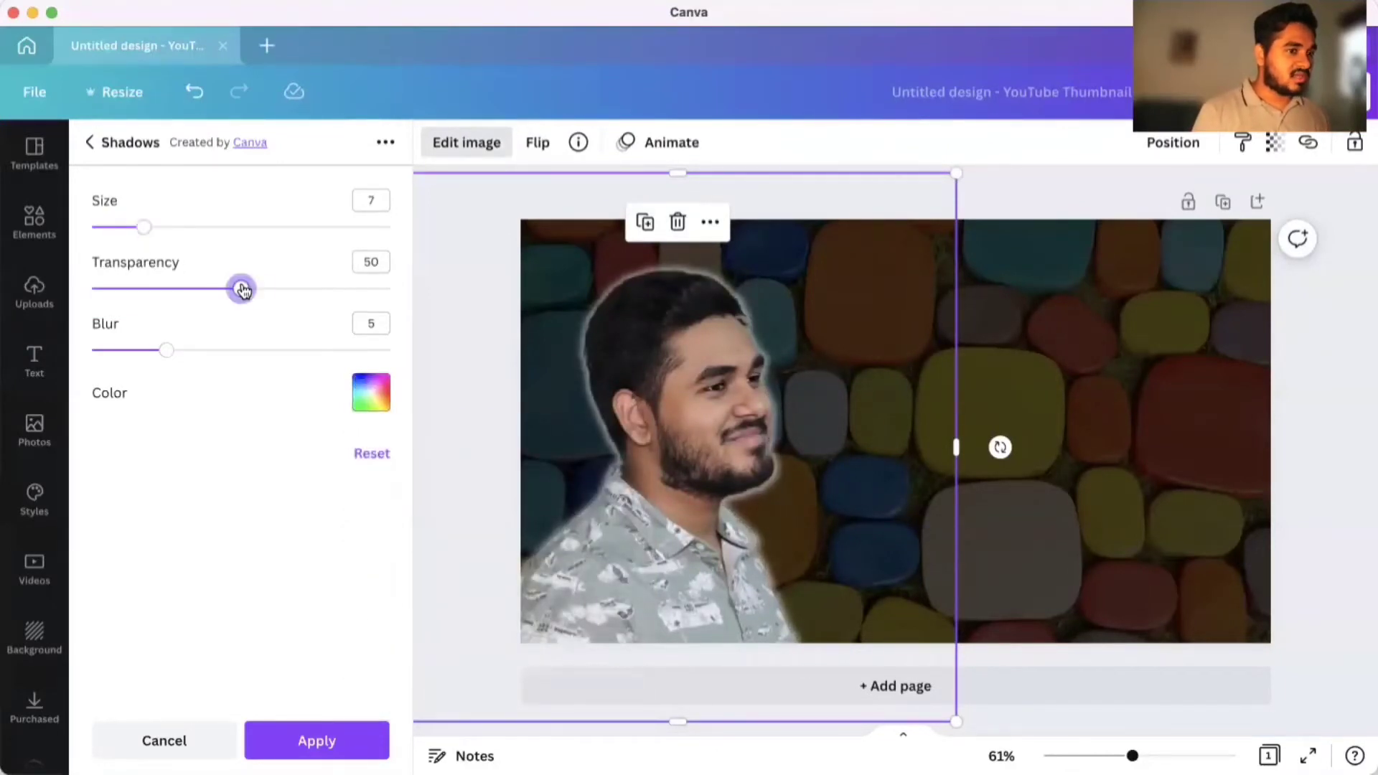
left_click_drag(242, 288, 467, 280)
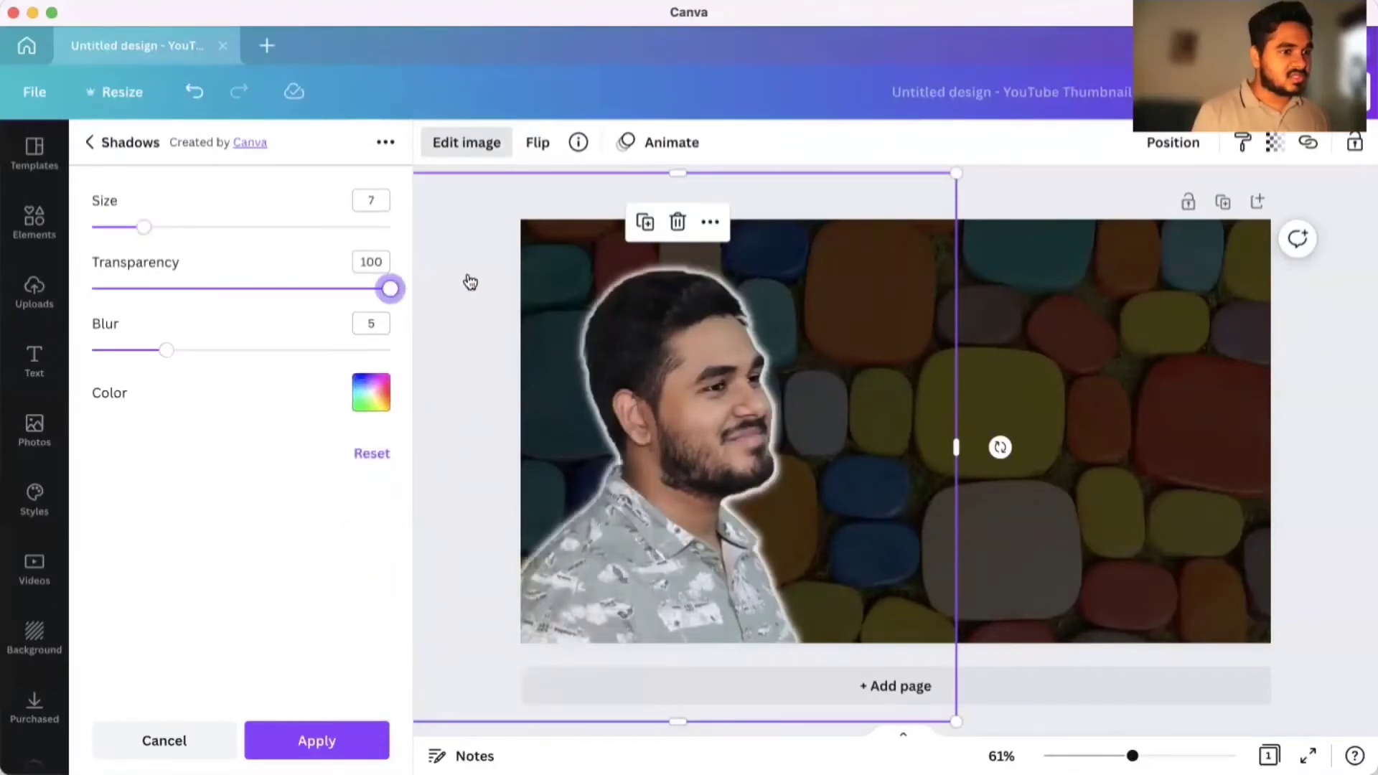
left_click(136, 230)
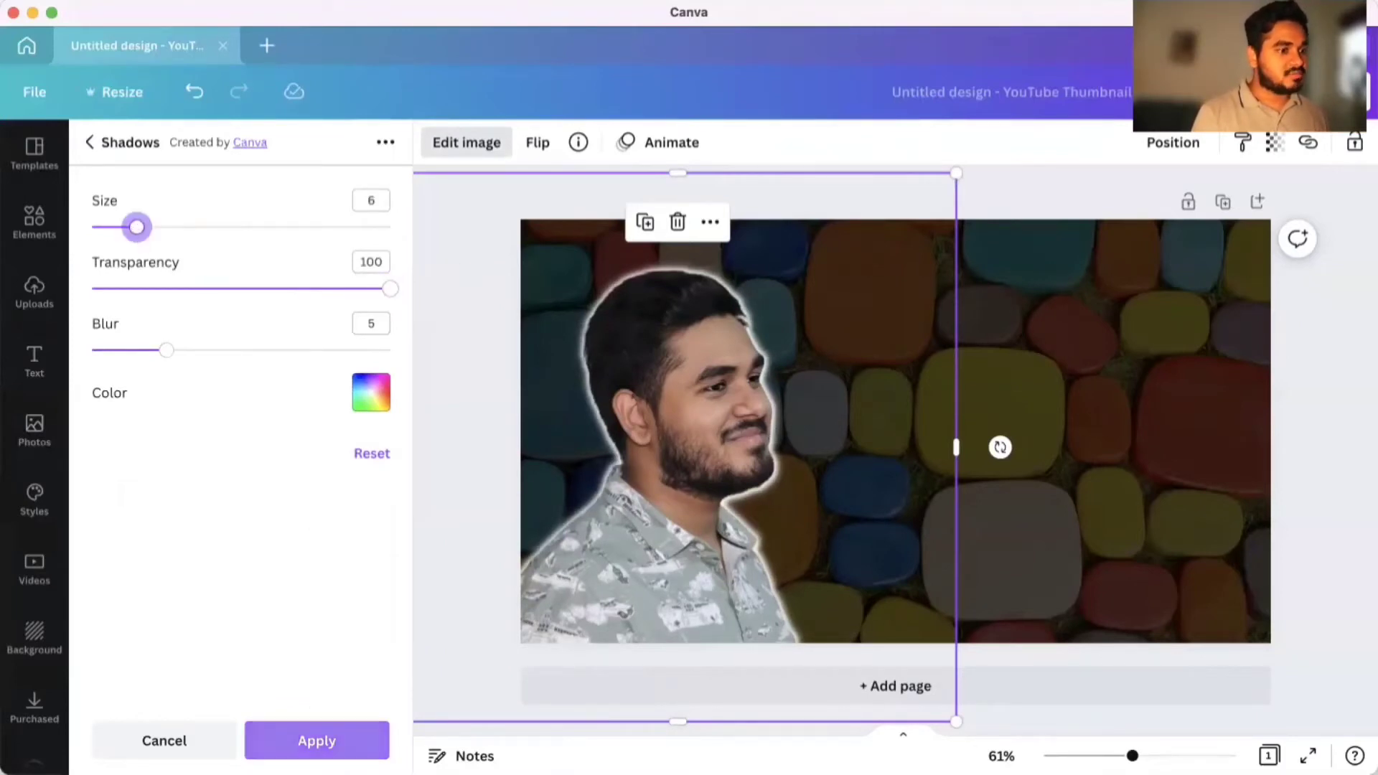
left_click(330, 743)
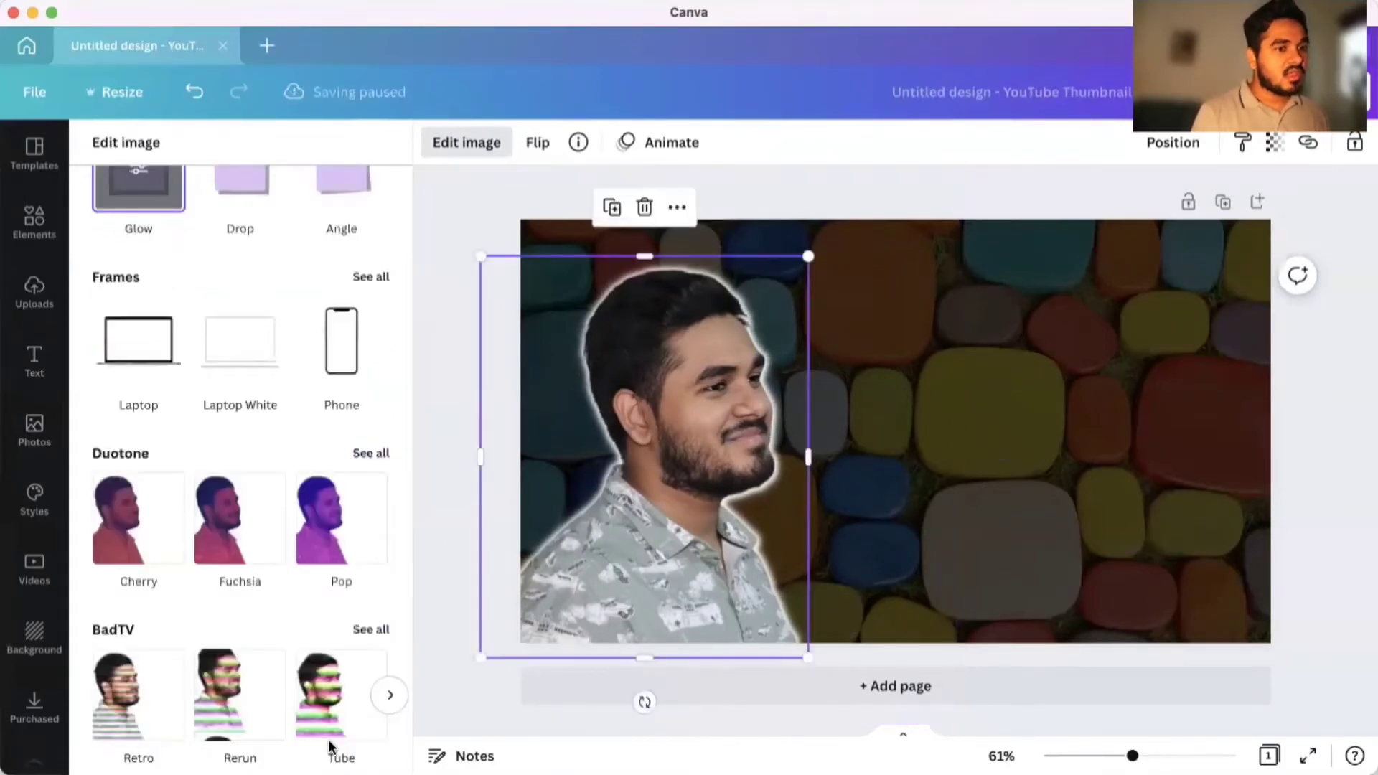
key("Escape")
left_click(1313, 451)
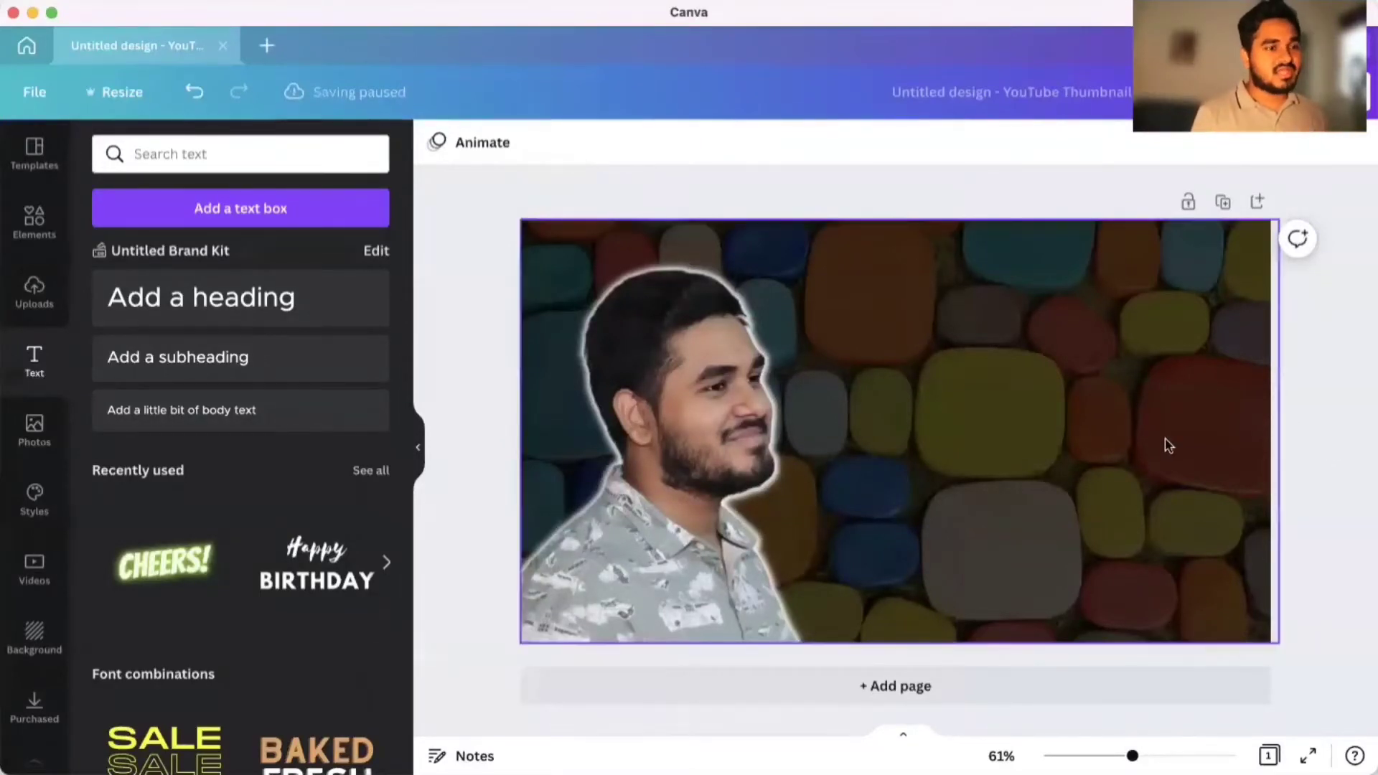
Search the elements for "canva" and add the round blue-purple gradient Canva logo to the page.
left_click(34, 221)
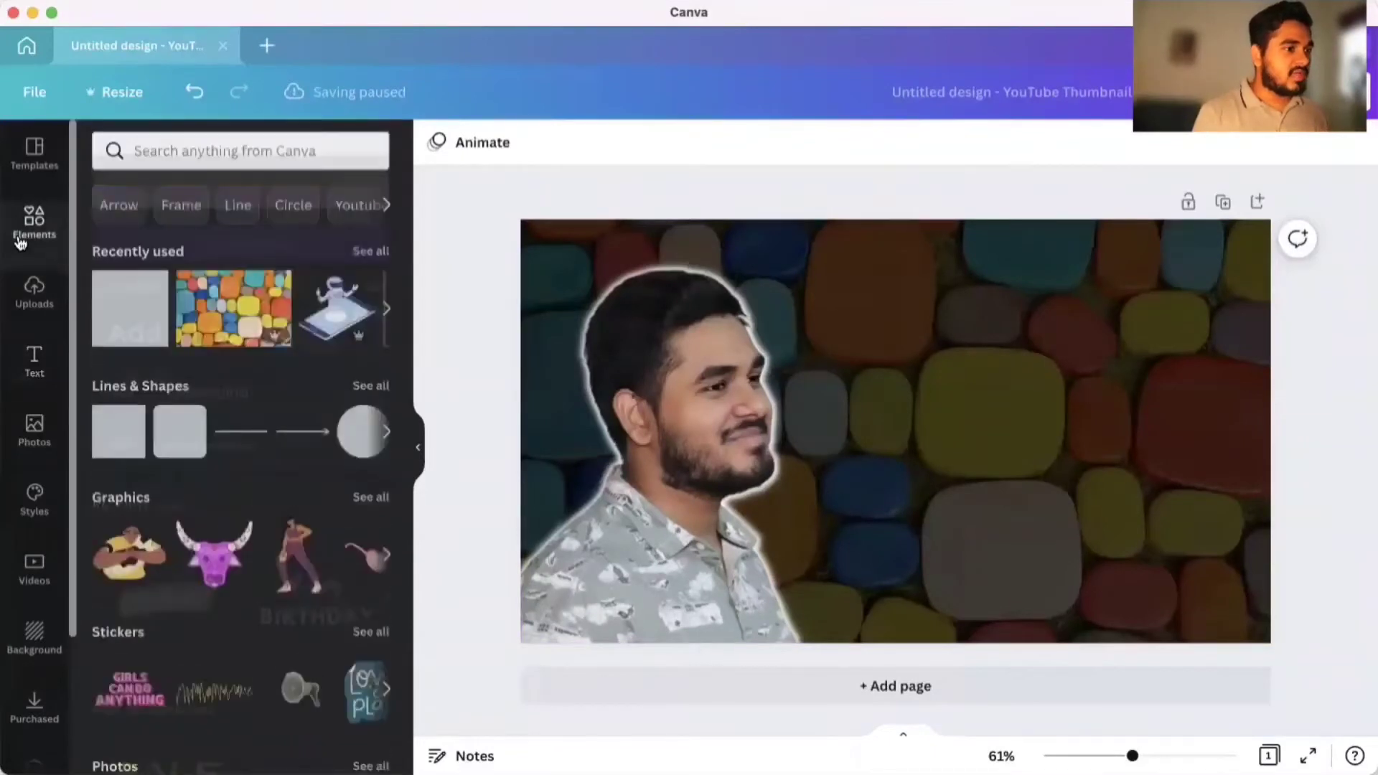
left_click(355, 153)
type("canva")
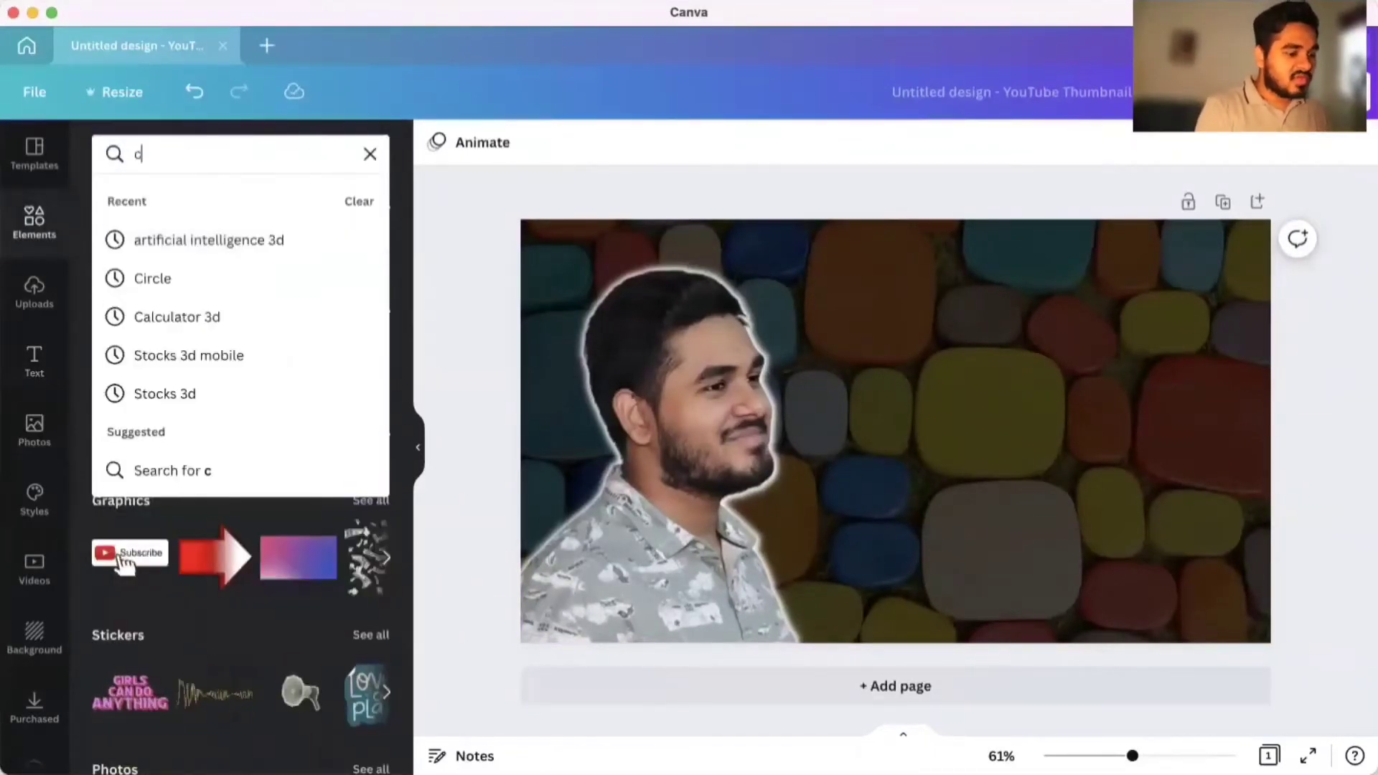
key("Return")
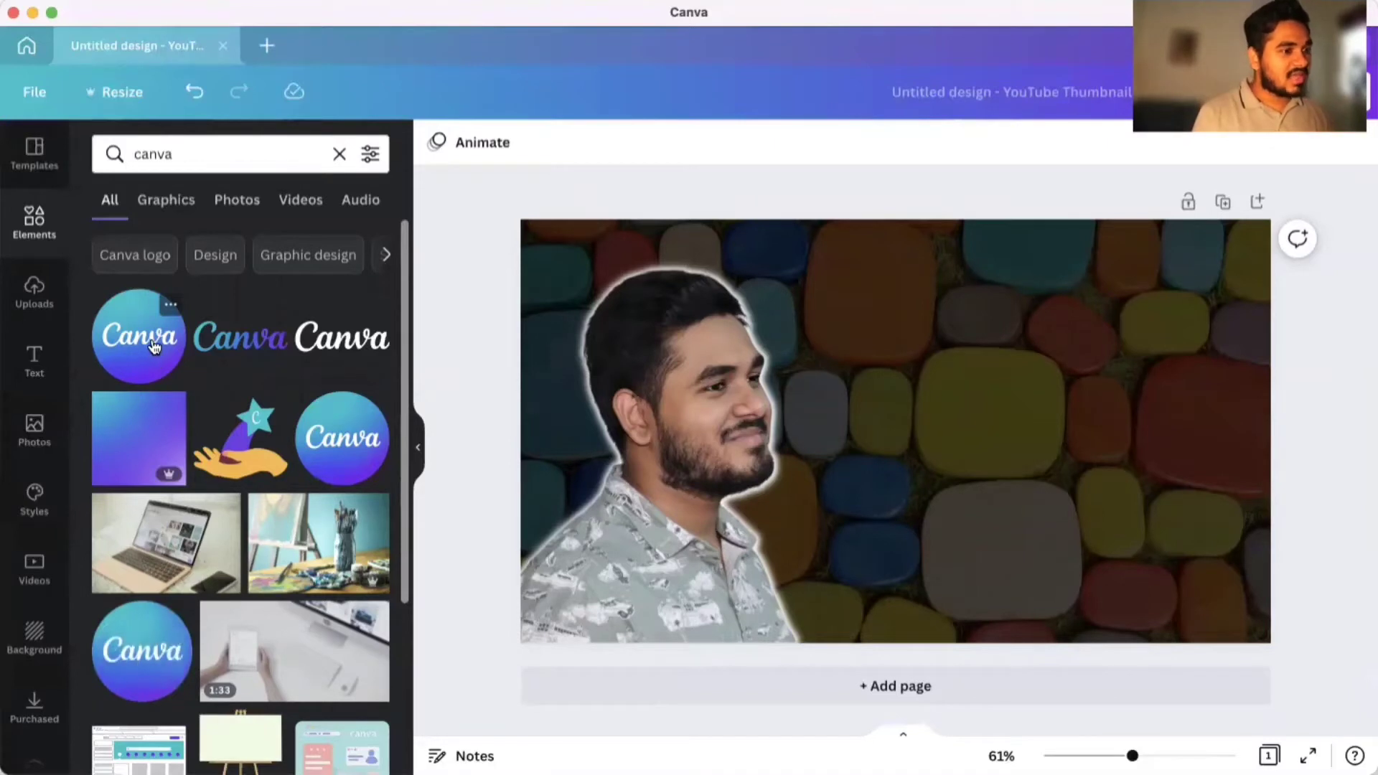
scroll(254, 509, "down", 2)
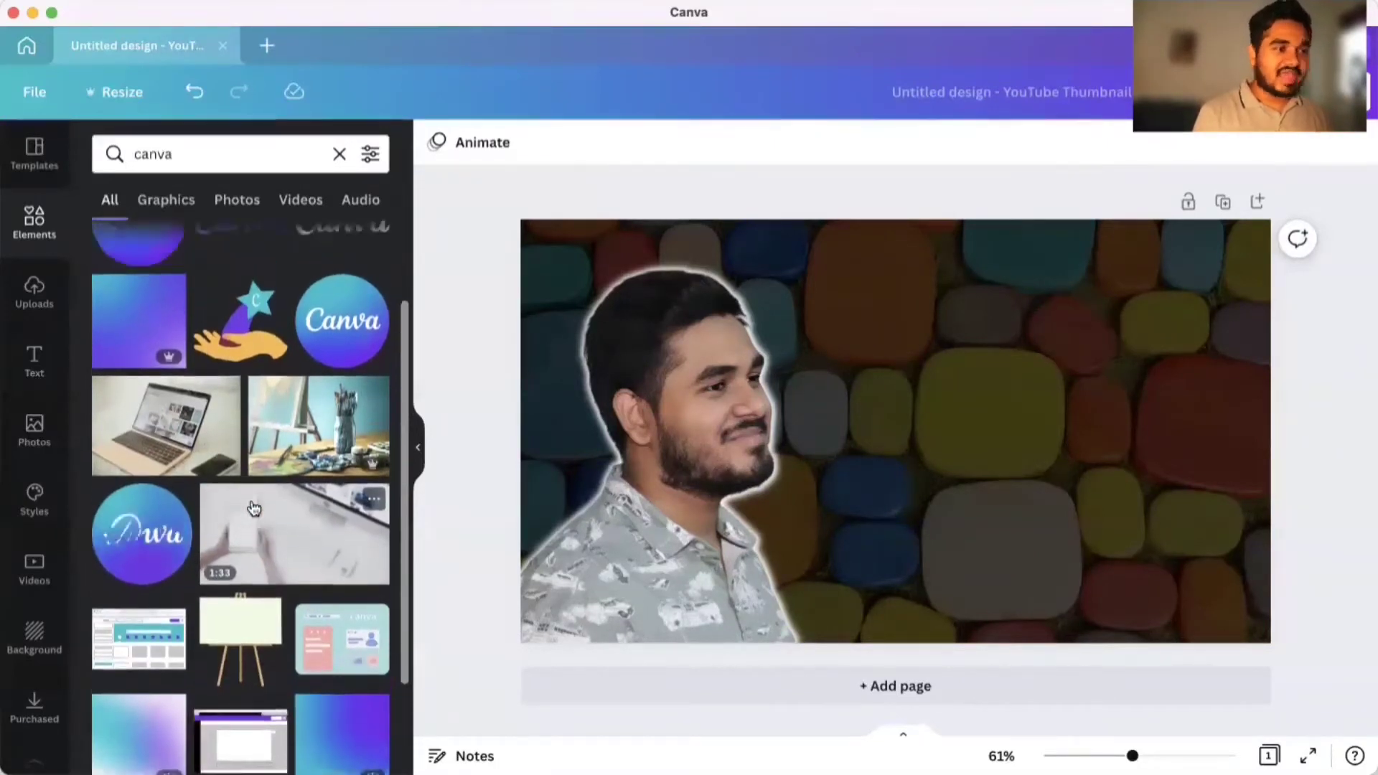
scroll(254, 508, "up", 2)
left_click(342, 438)
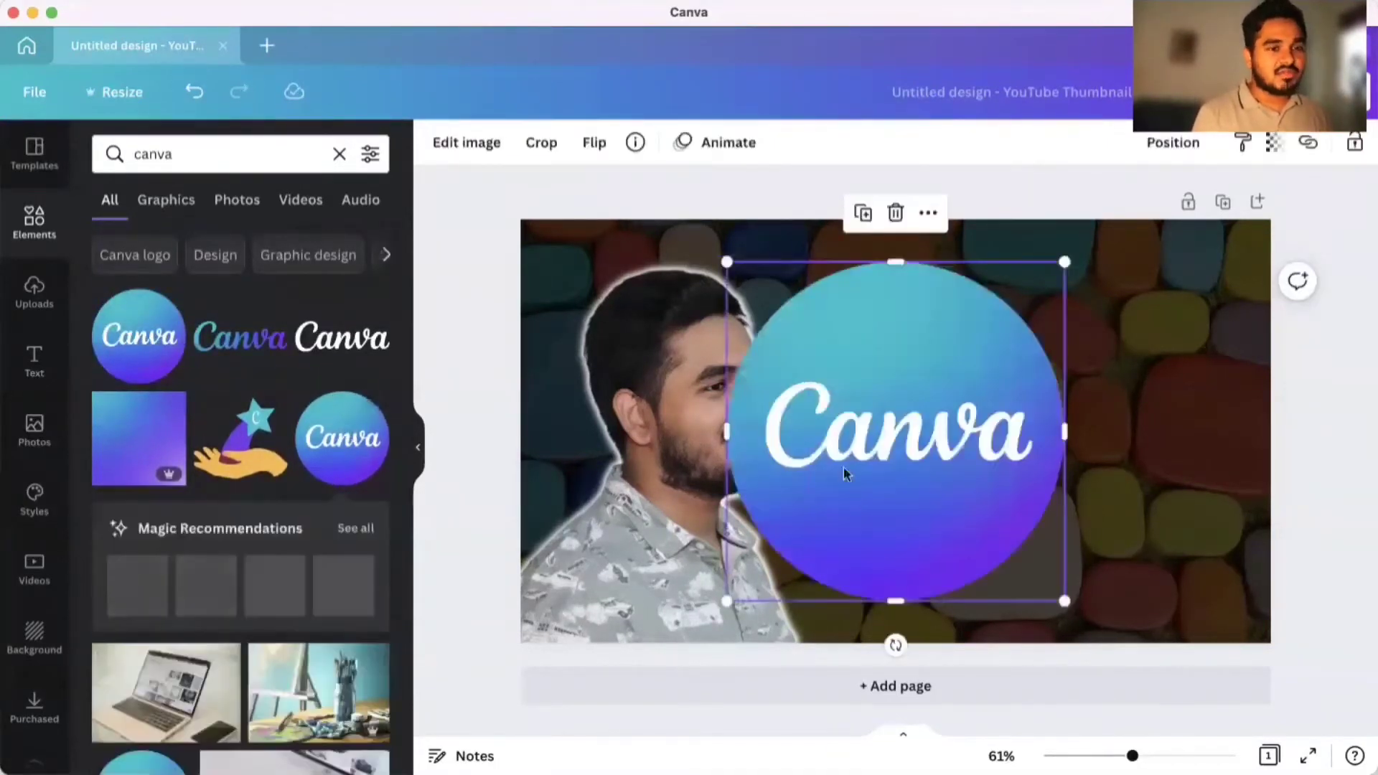
Resize the Canva logo to about half the page height in the page's upper right, and enlarge the man's cutout to nearly full page height.
left_click_drag(727, 603, 917, 556)
left_click_drag(949, 389, 1023, 380)
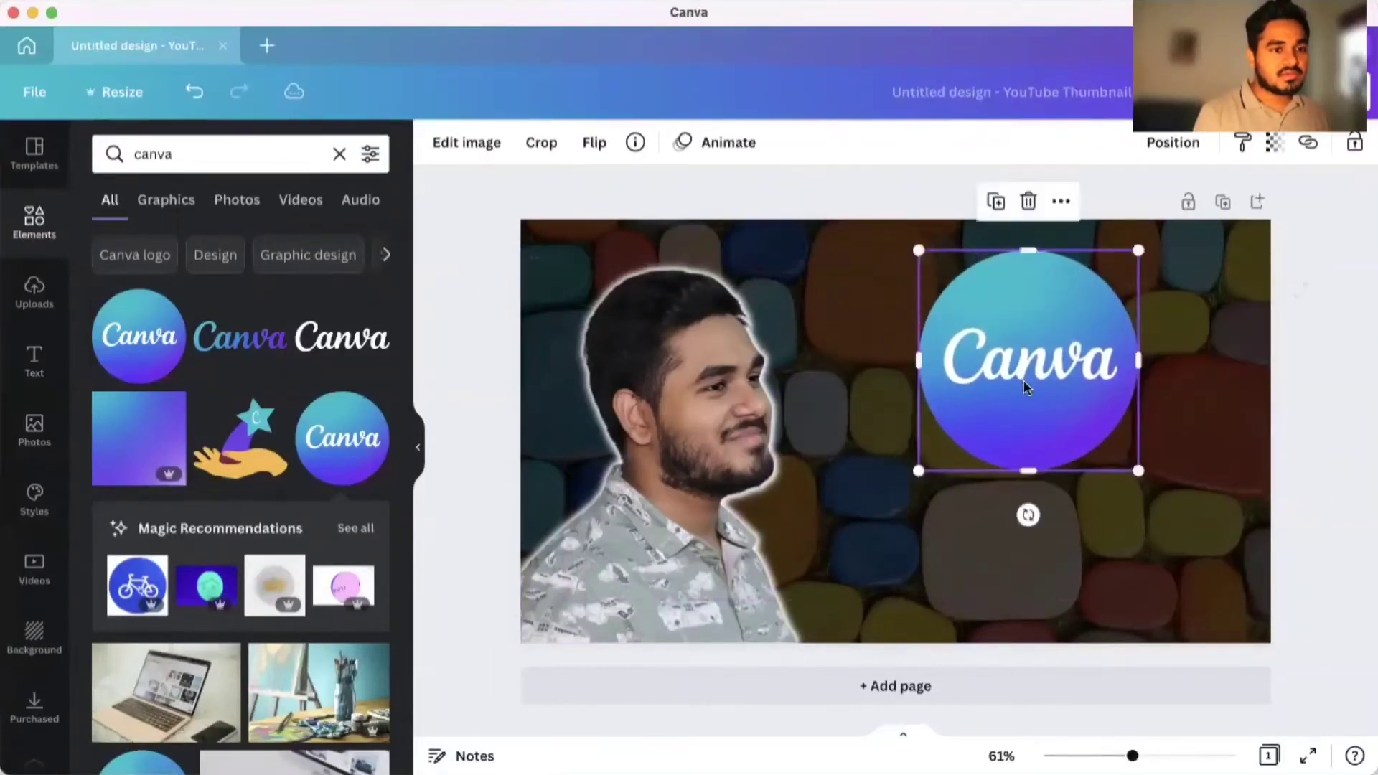
left_click(760, 396)
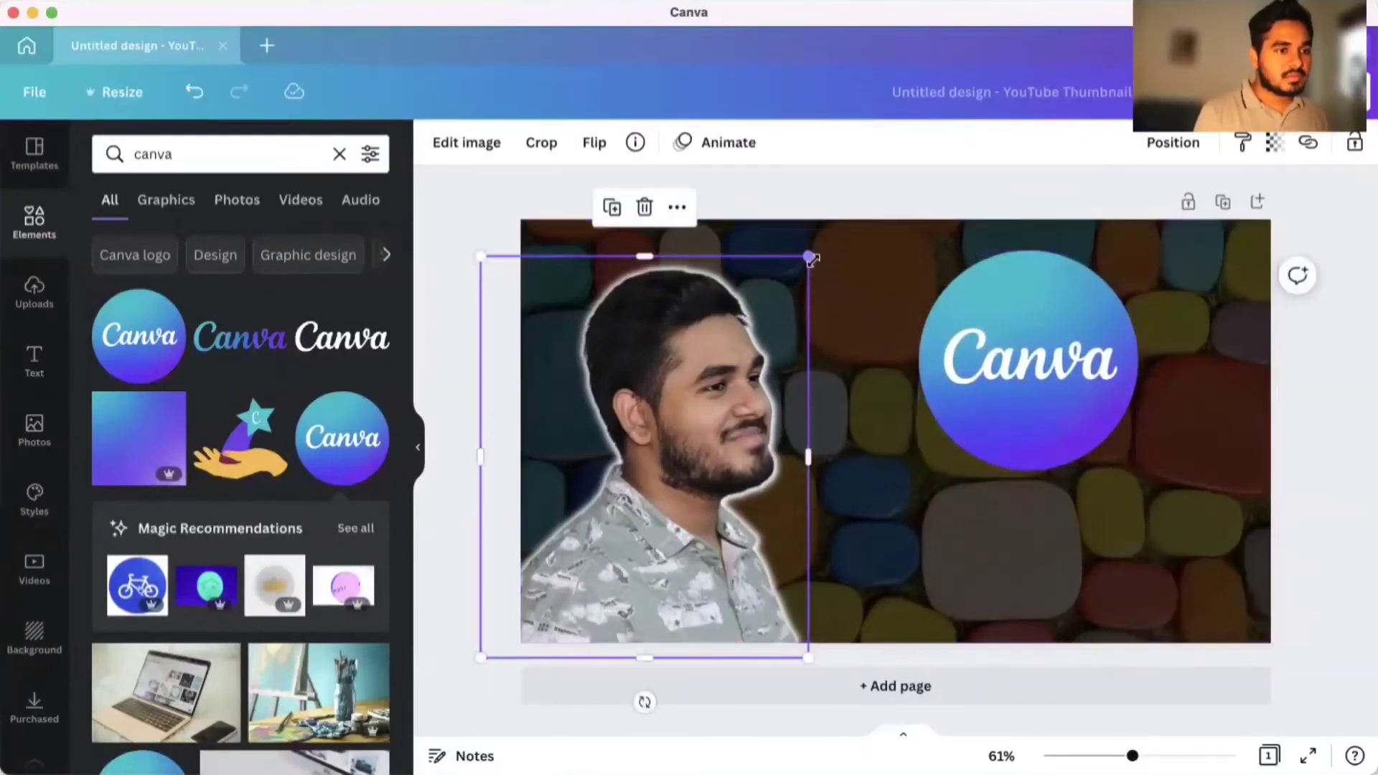
left_click_drag(810, 256, 869, 251)
left_click(1105, 290)
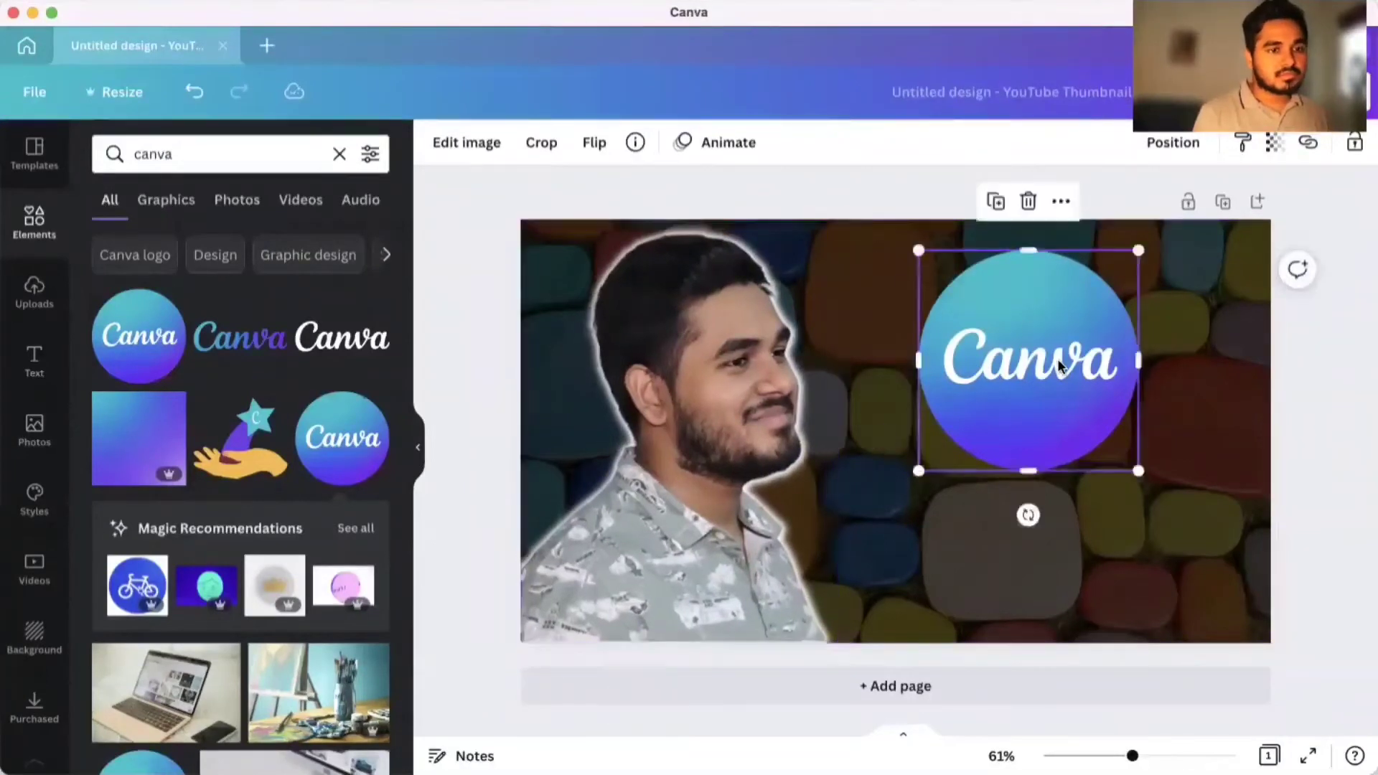
left_click_drag(1137, 251, 1164, 244)
left_click(1330, 402)
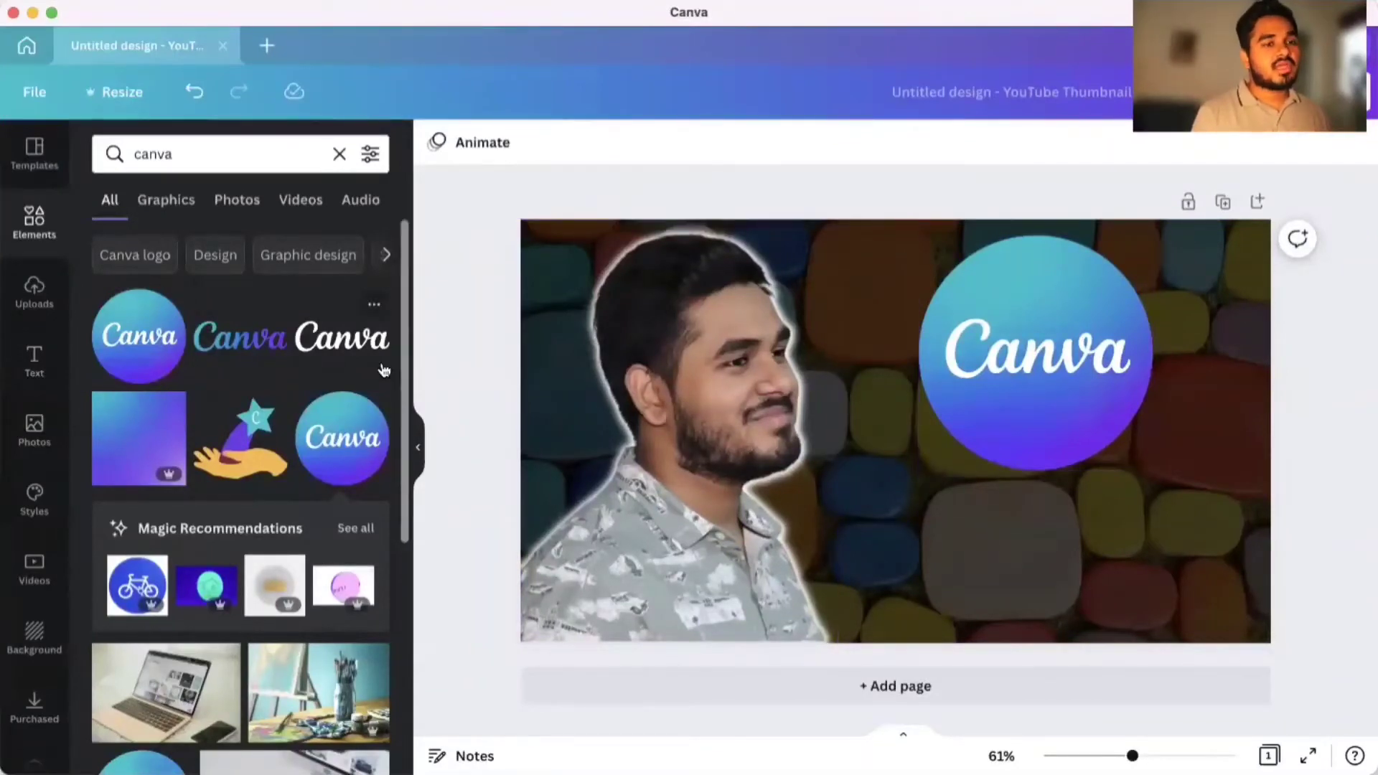
left_click(984, 383)
Add a body text box, place it below the Canva logo and enlarge it to font size 23.1.
left_click(34, 360)
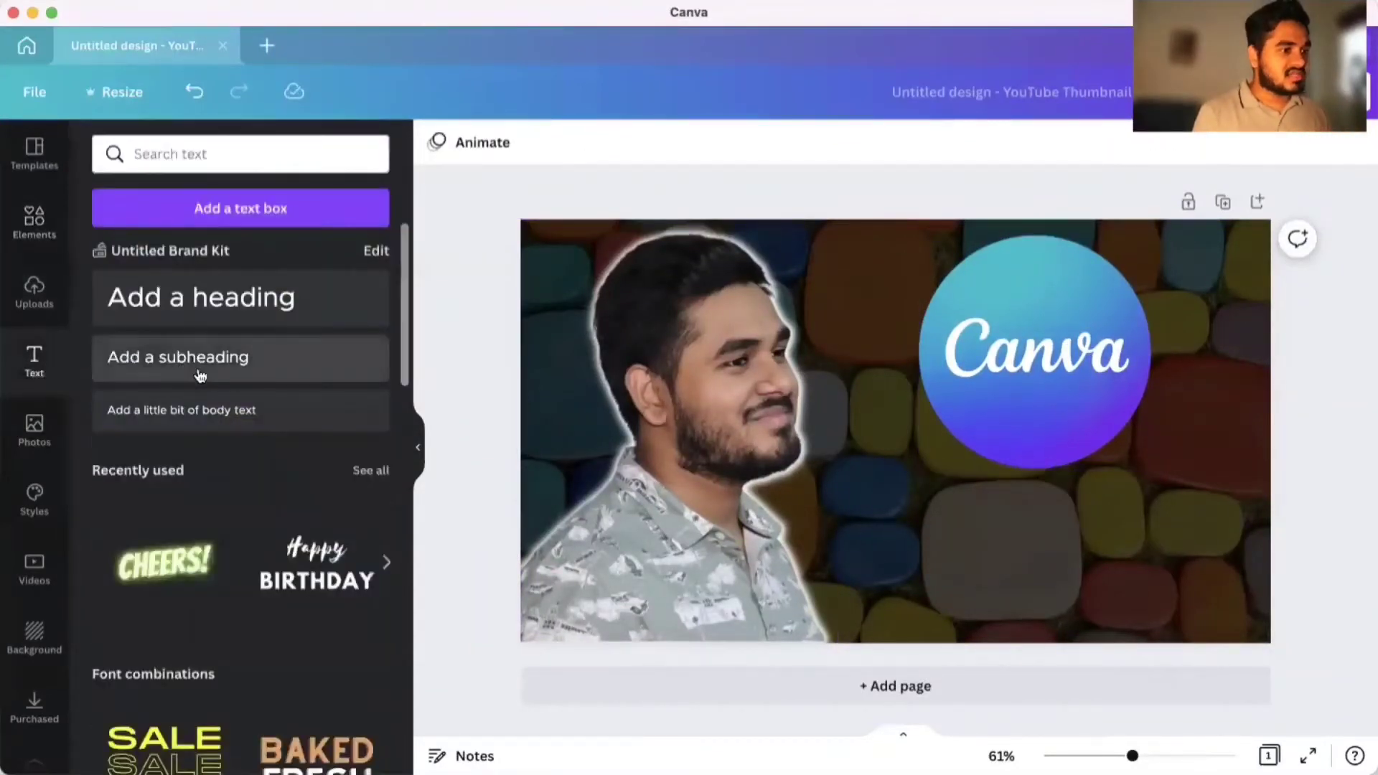
scroll(237, 583, "down", 3)
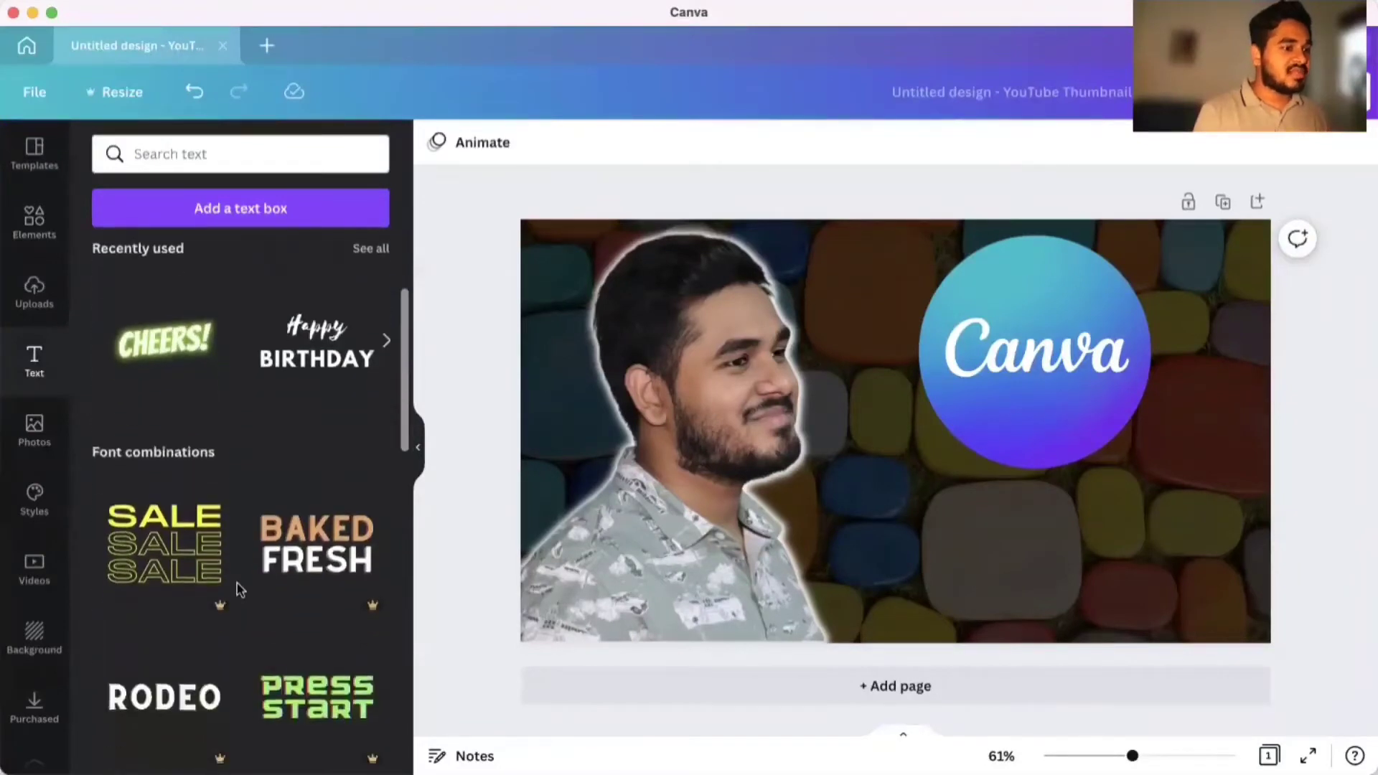
scroll(237, 583, "up", 3)
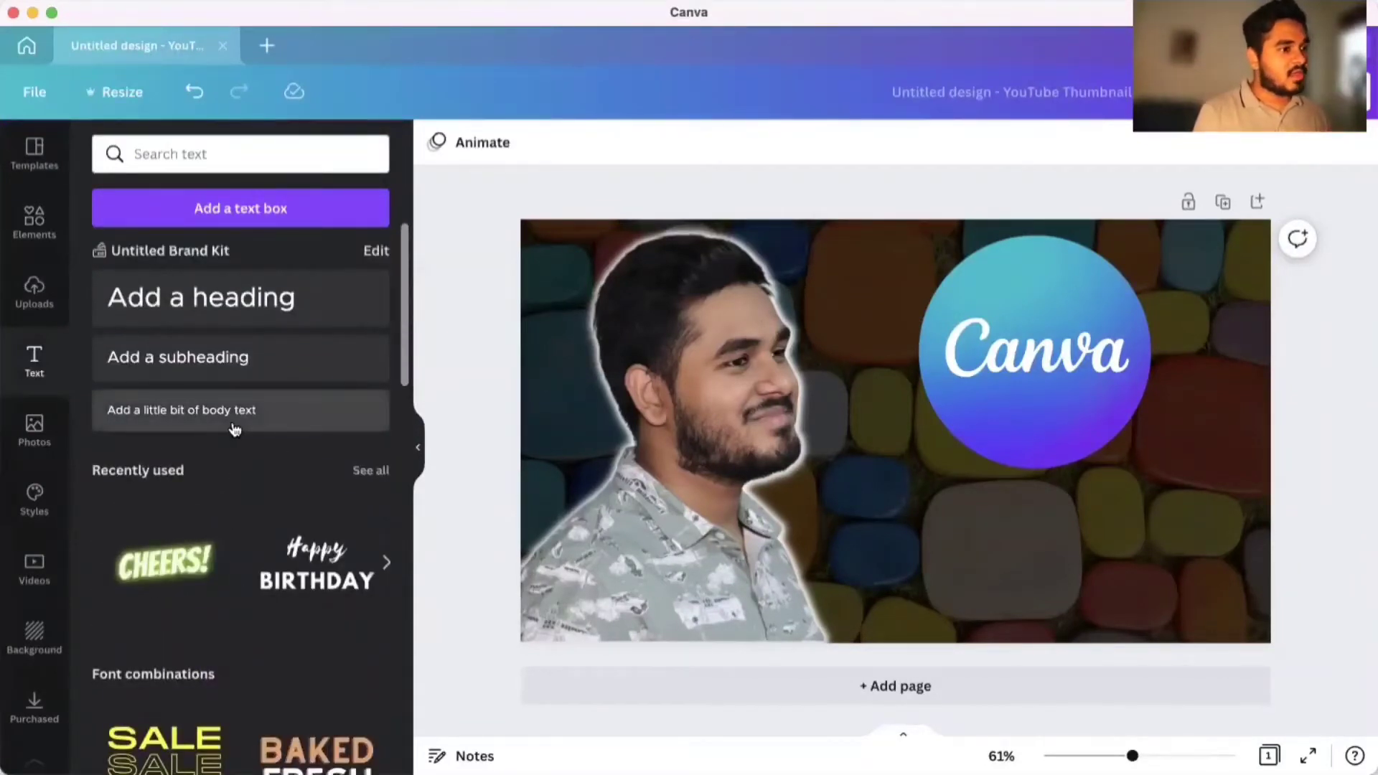
left_click(232, 428)
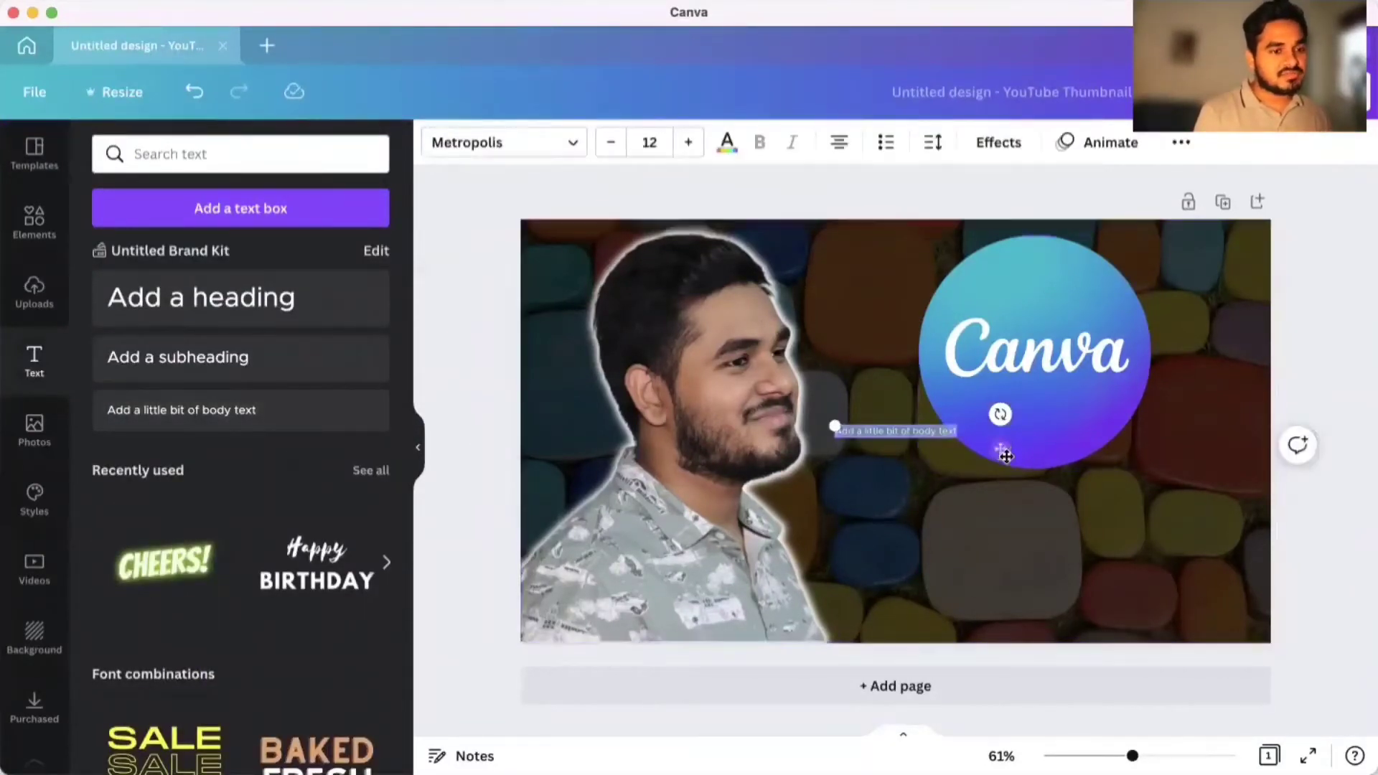
left_click_drag(835, 427, 896, 507)
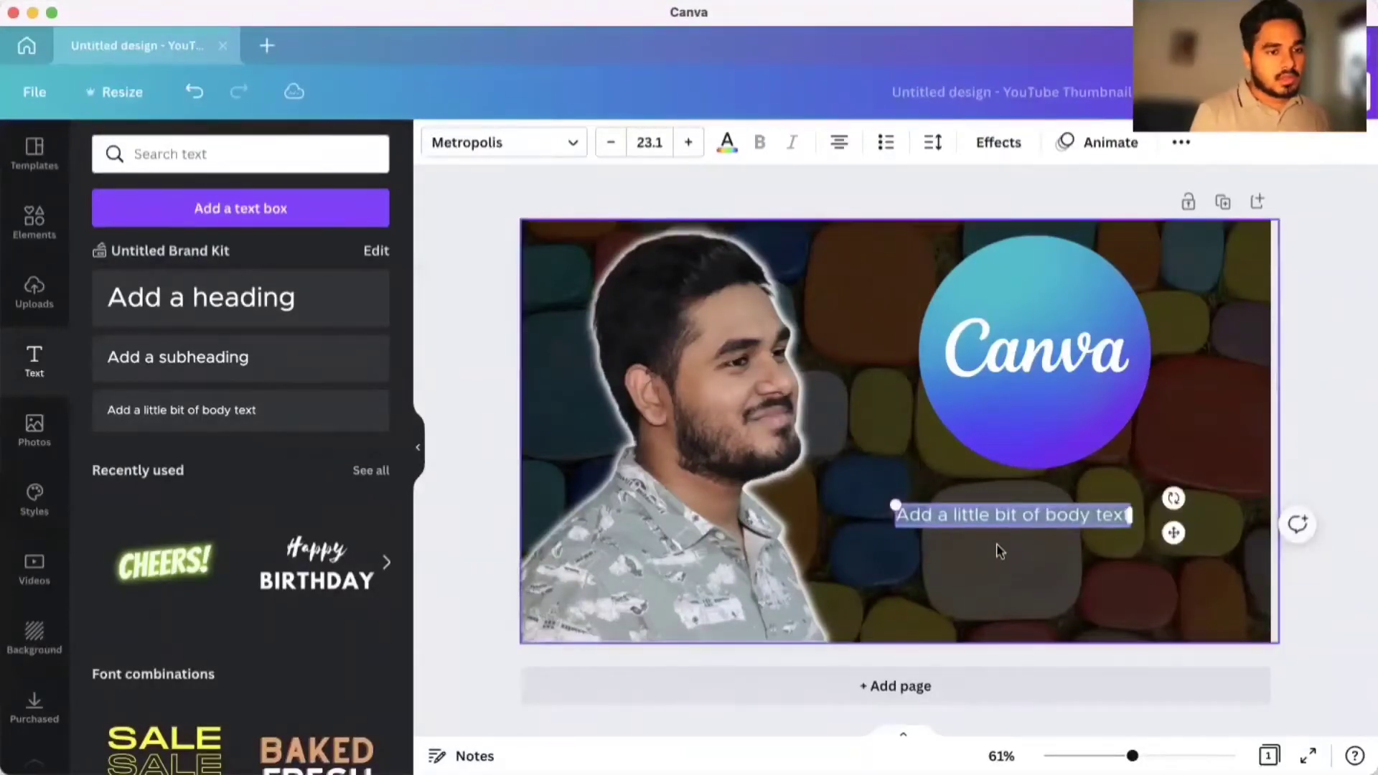
Replace the placeholder text with "QUICK CANVA TUTORIAL" and enlarge it to size 50.6 on two lines centred below the logo.
type("qu")
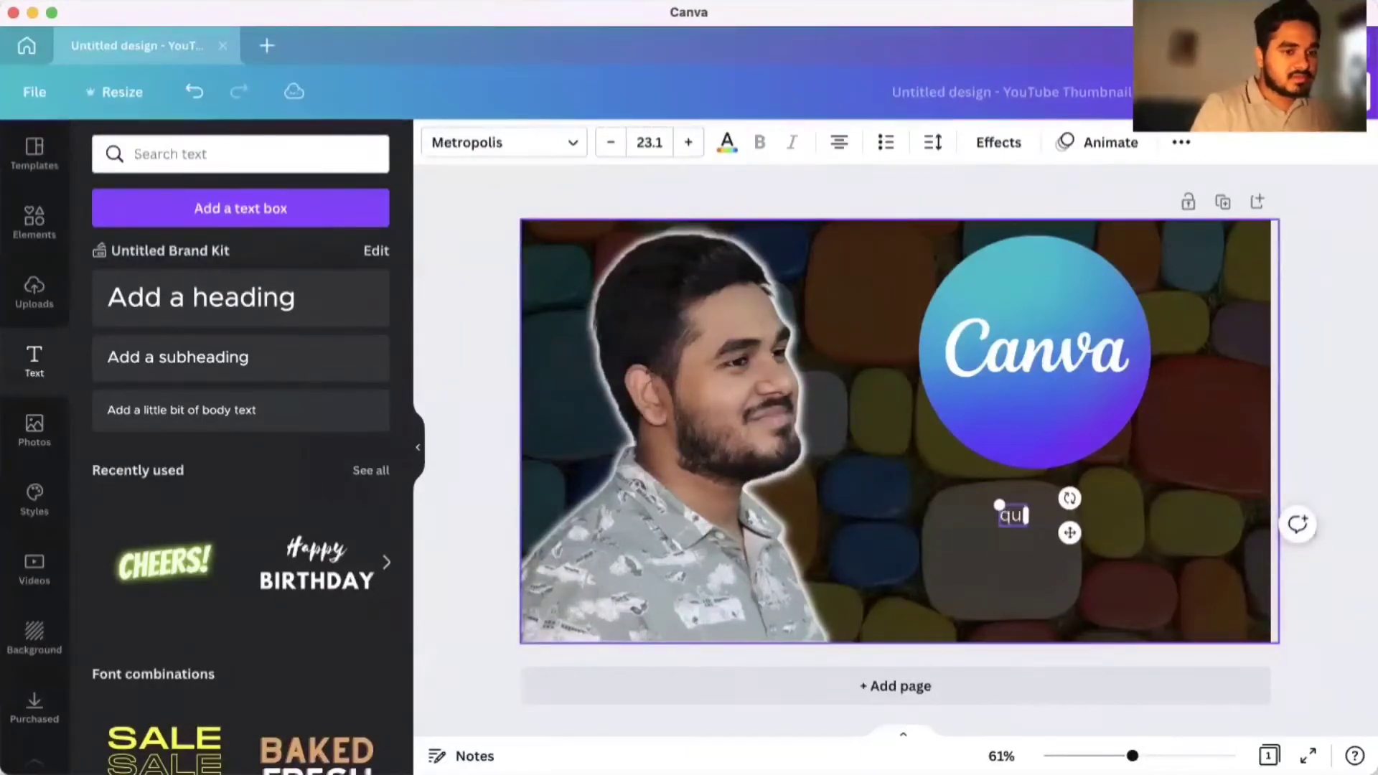
key("BackSpace")
key("BackSpace")
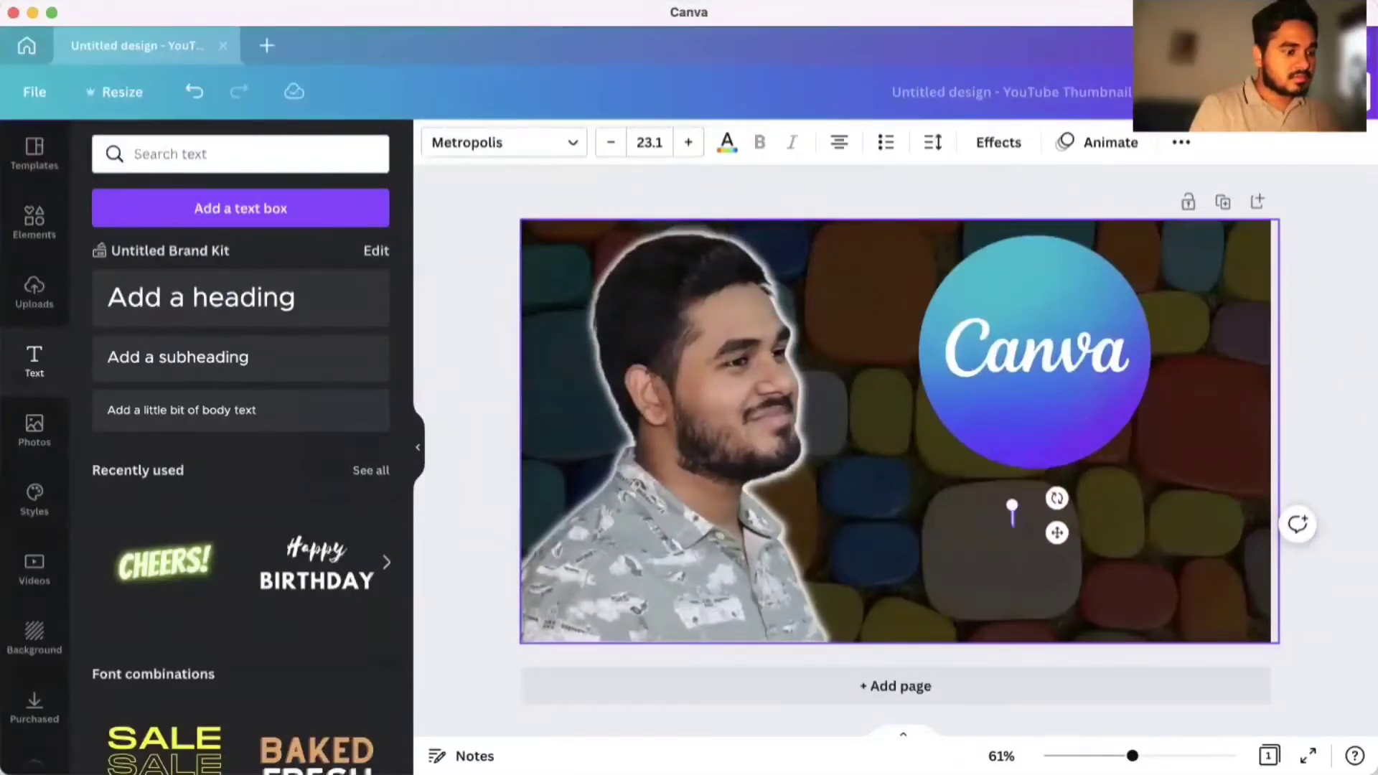
type("QUICK CA")
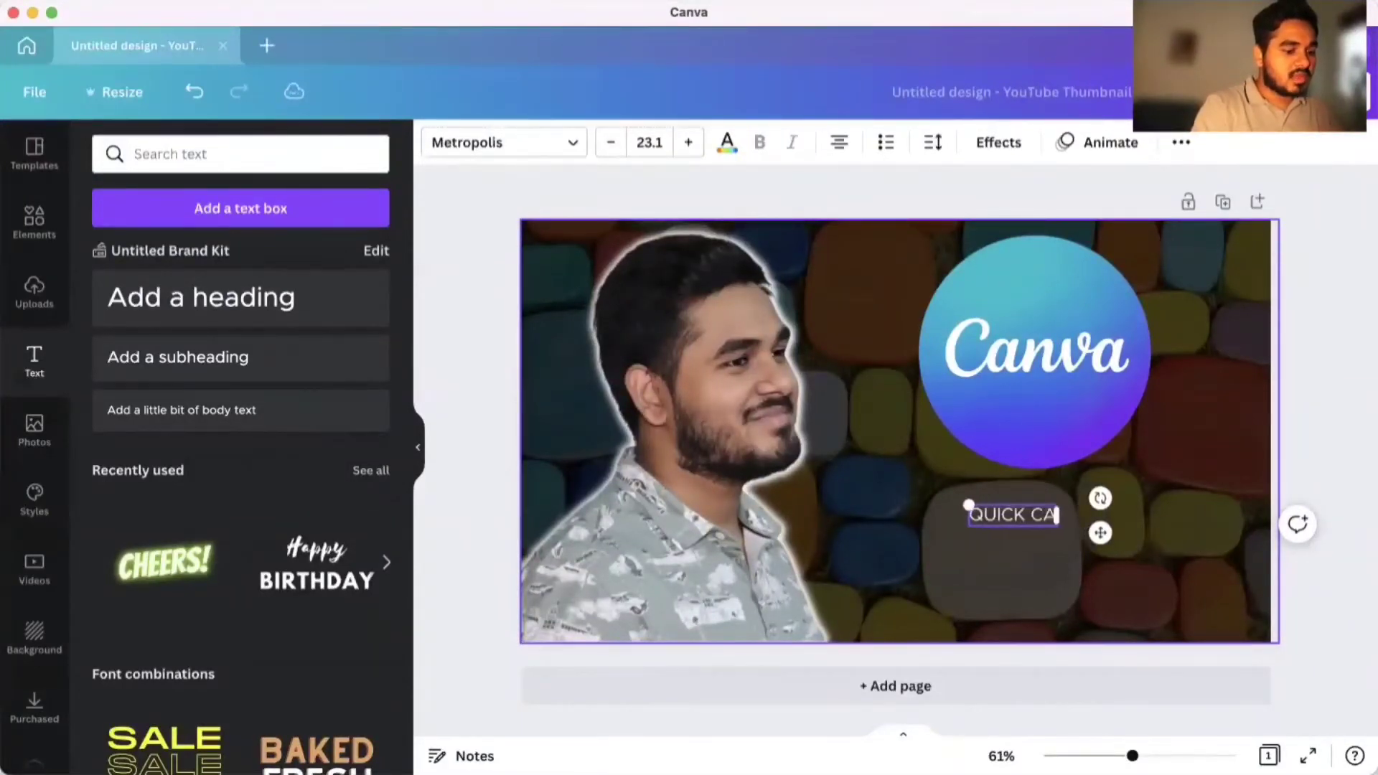
type("NVA TUTORIAL")
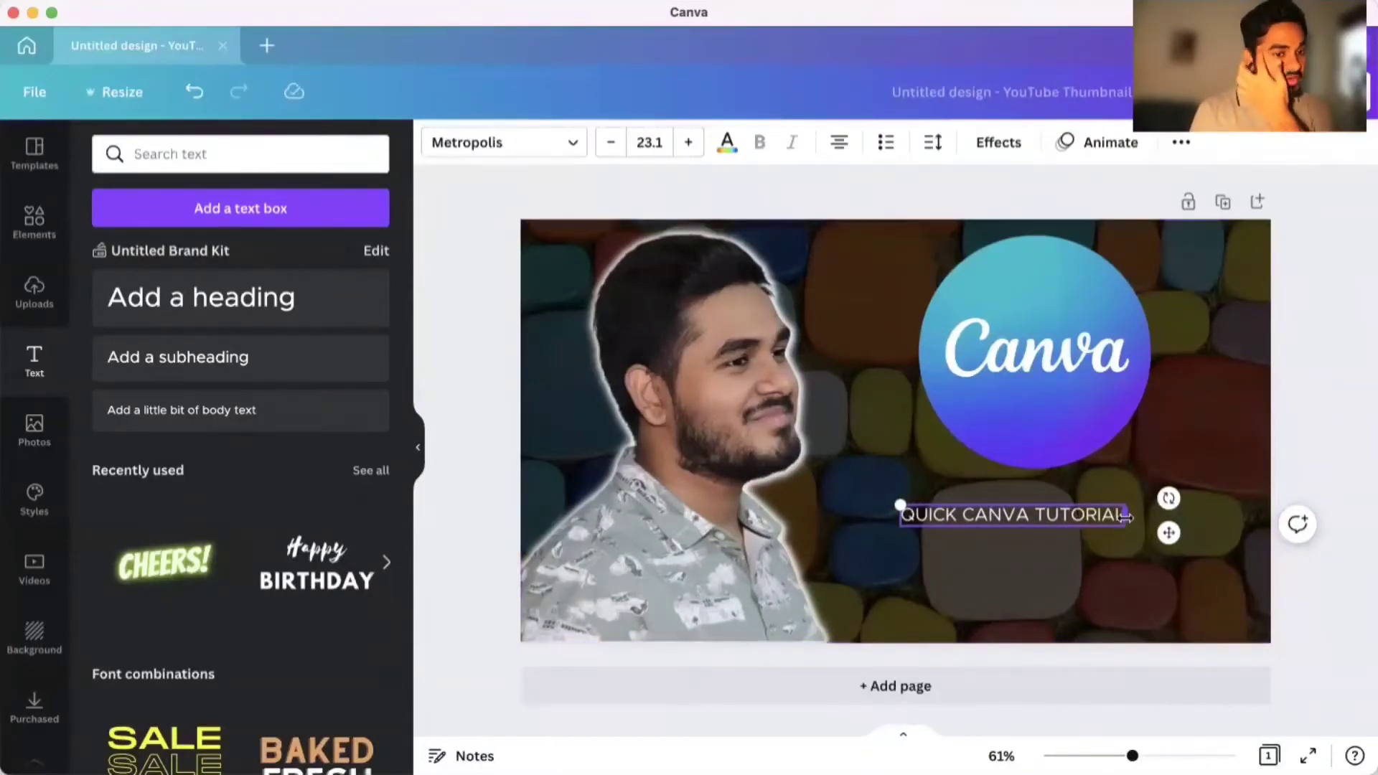
left_click_drag(1126, 516, 1229, 607)
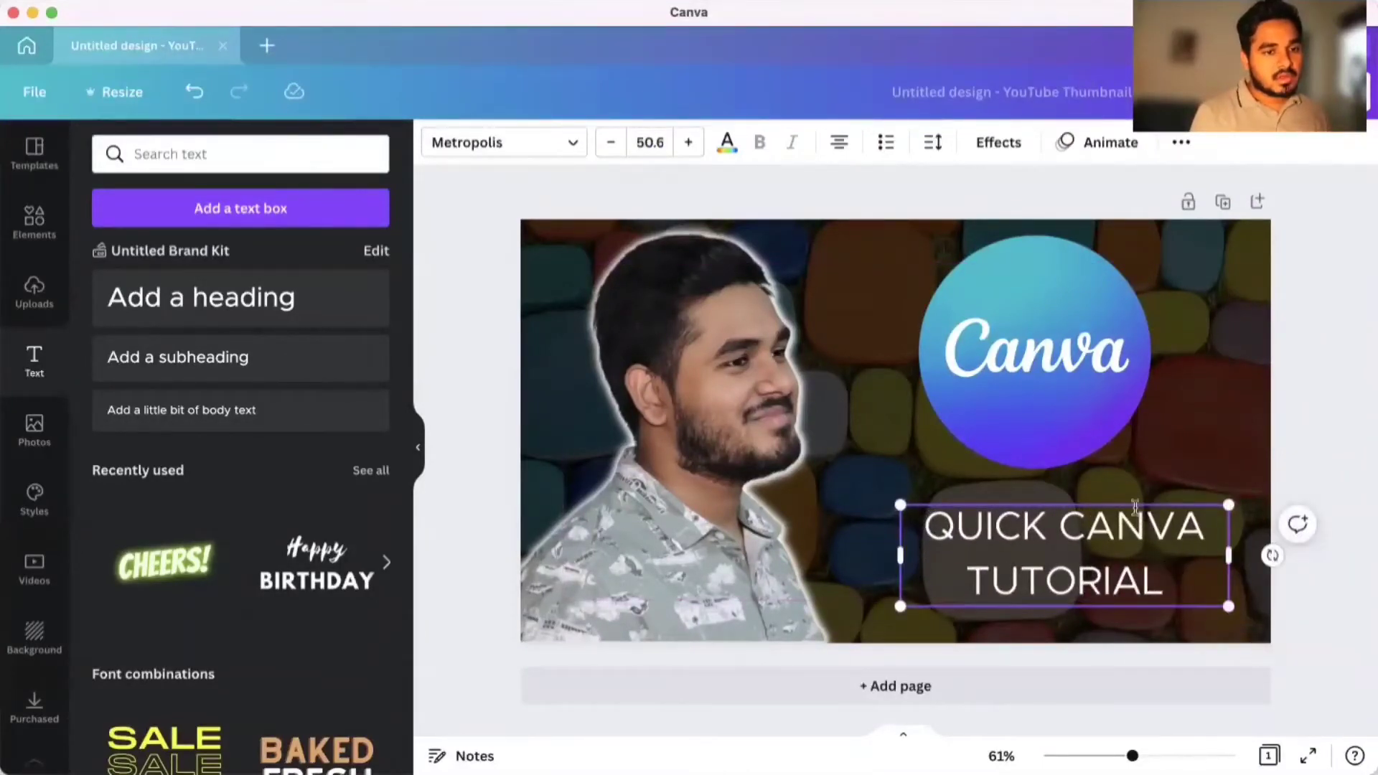
left_click_drag(1133, 500, 1110, 496)
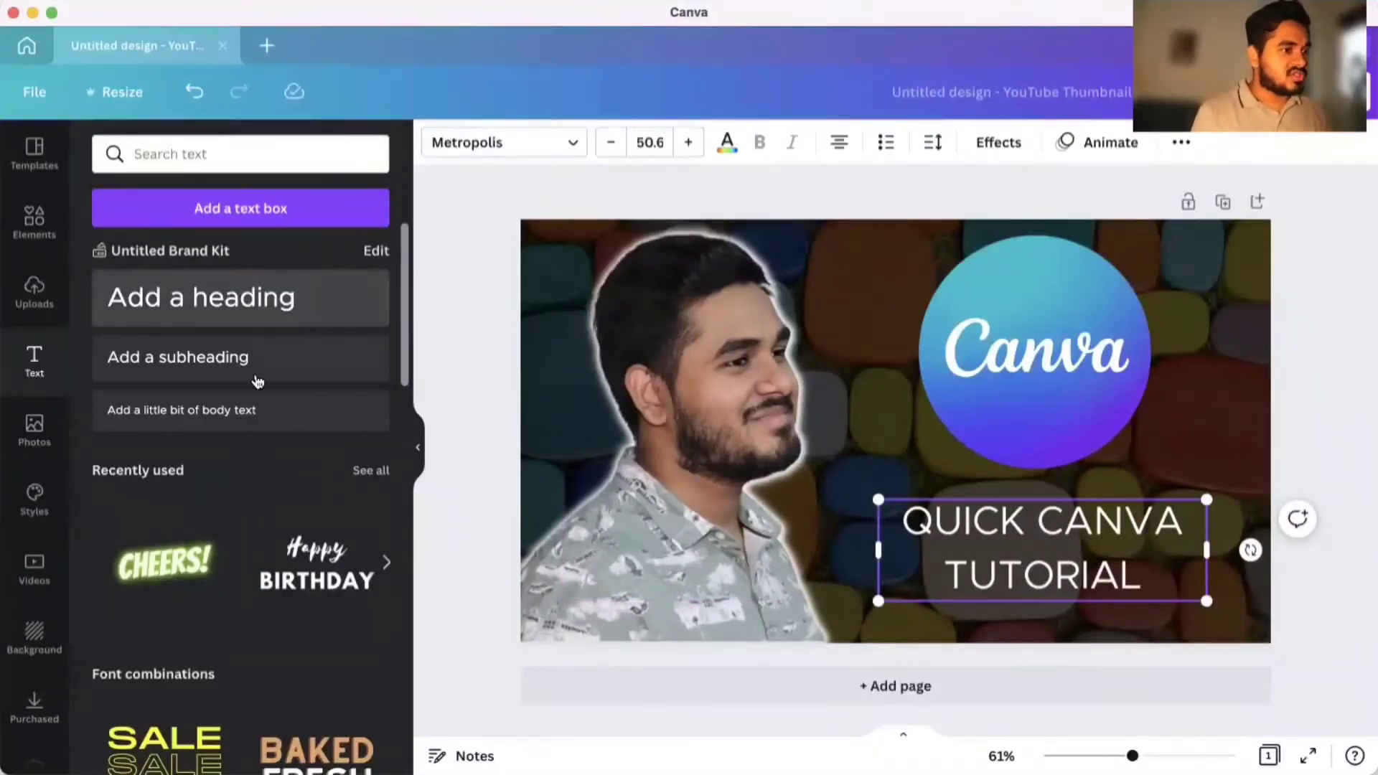
Change the title text's font to Anton after trying Metropolis Black.
left_click(532, 142)
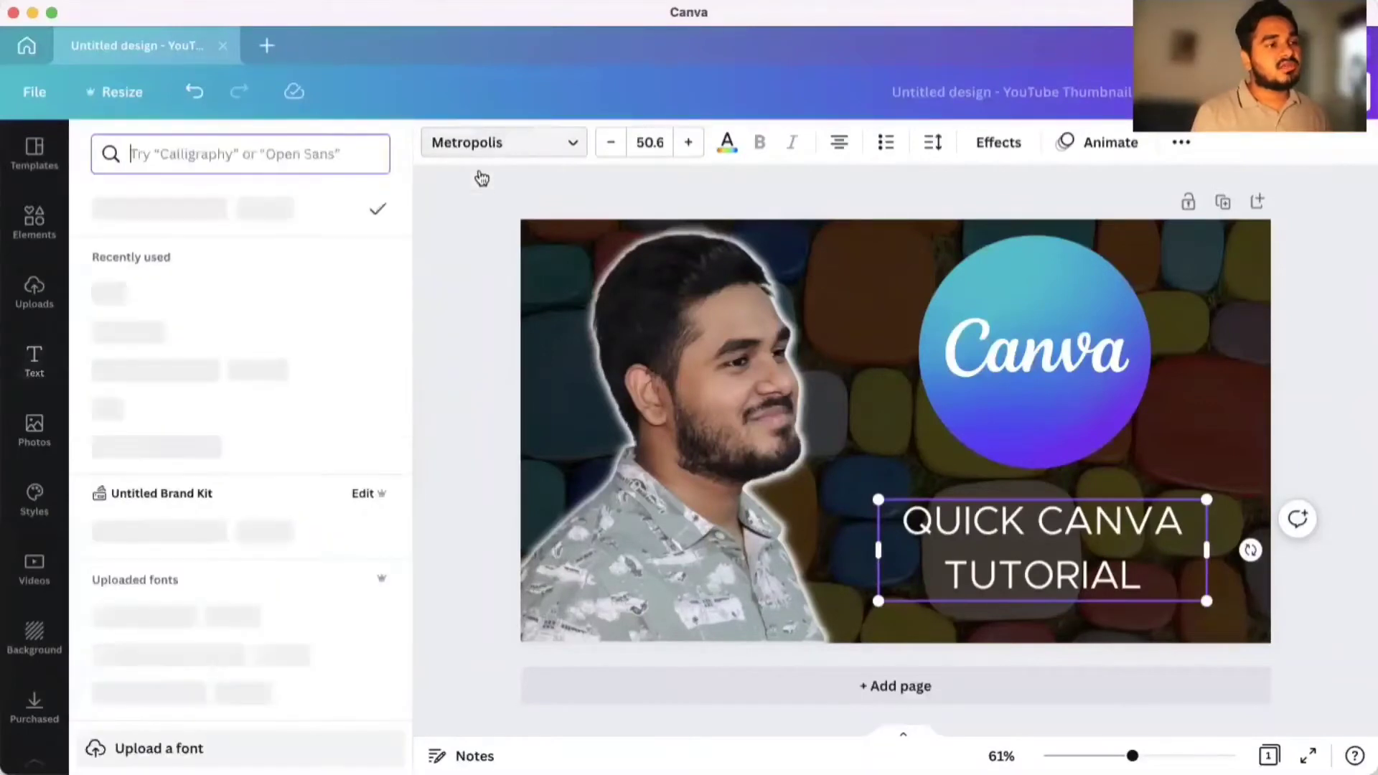
left_click(201, 302)
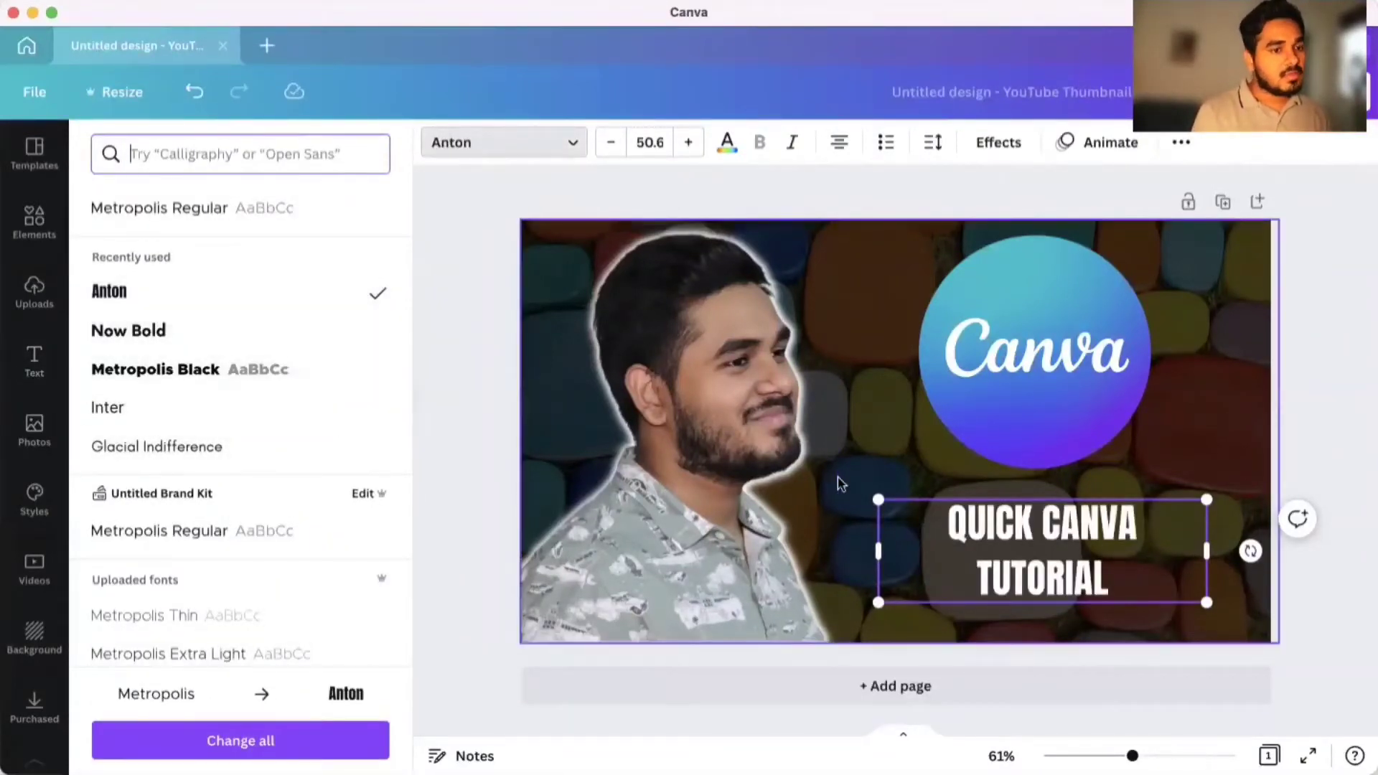
left_click(236, 373)
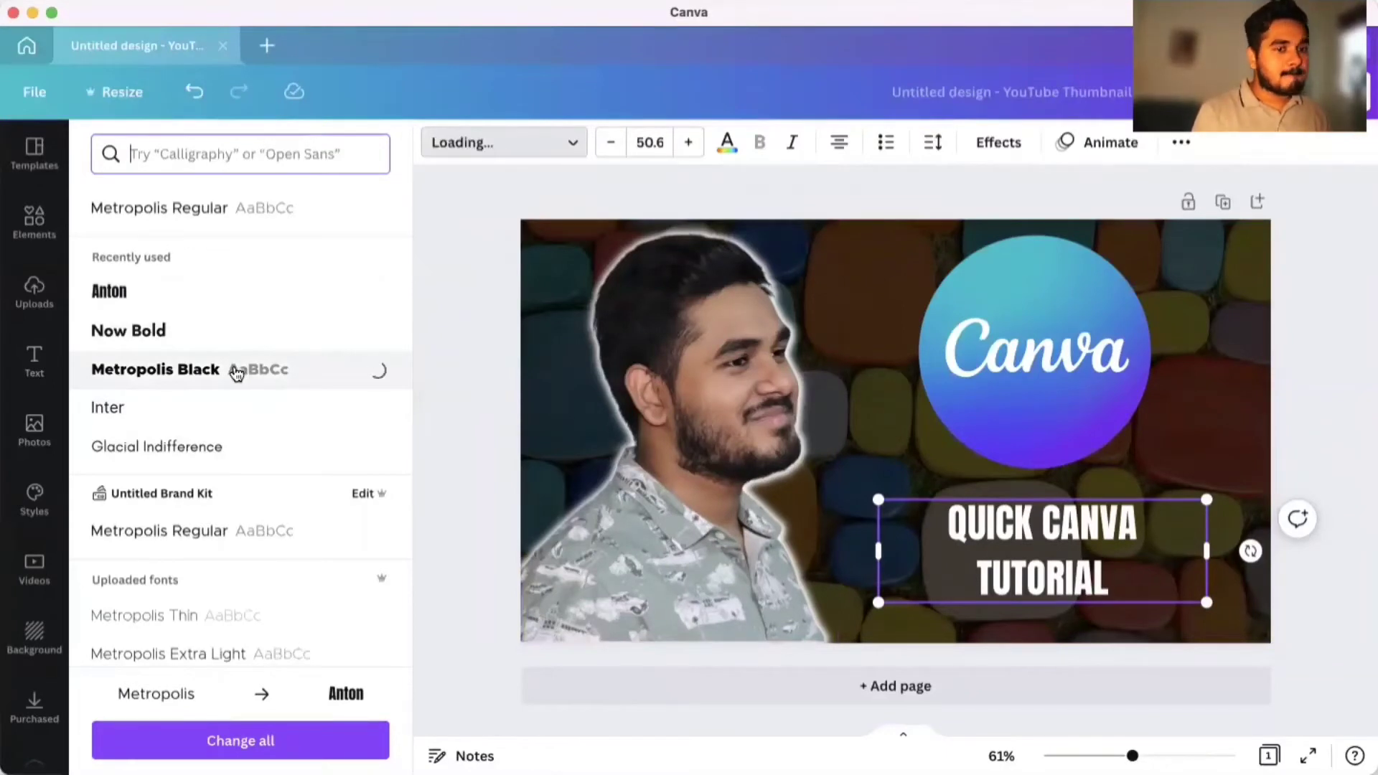
left_click(170, 300)
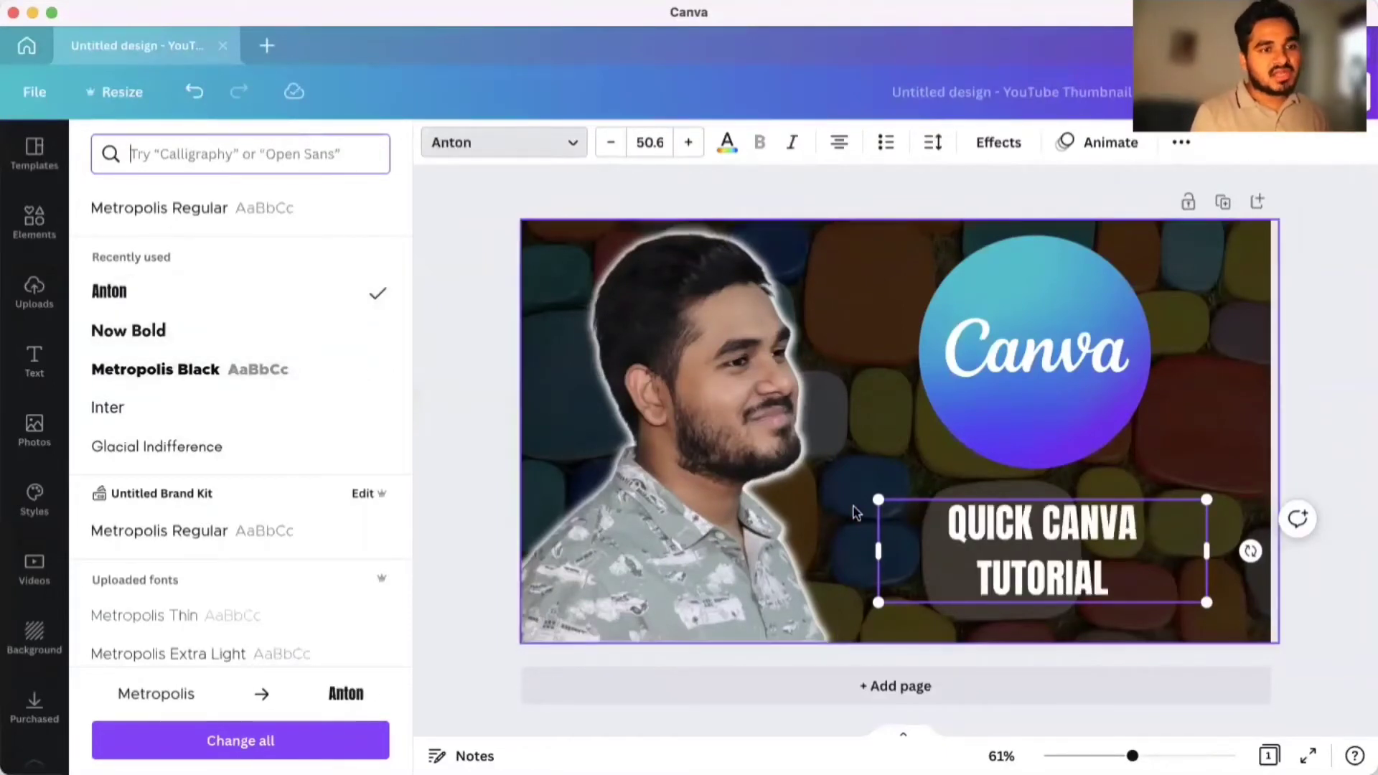
Set the title's line spacing to 1.13 and letter spacing to 161, and enlarge the text to size 61.6.
left_click(932, 142)
left_click_drag(1054, 289, 1019, 288)
left_click_drag(995, 227, 1032, 228)
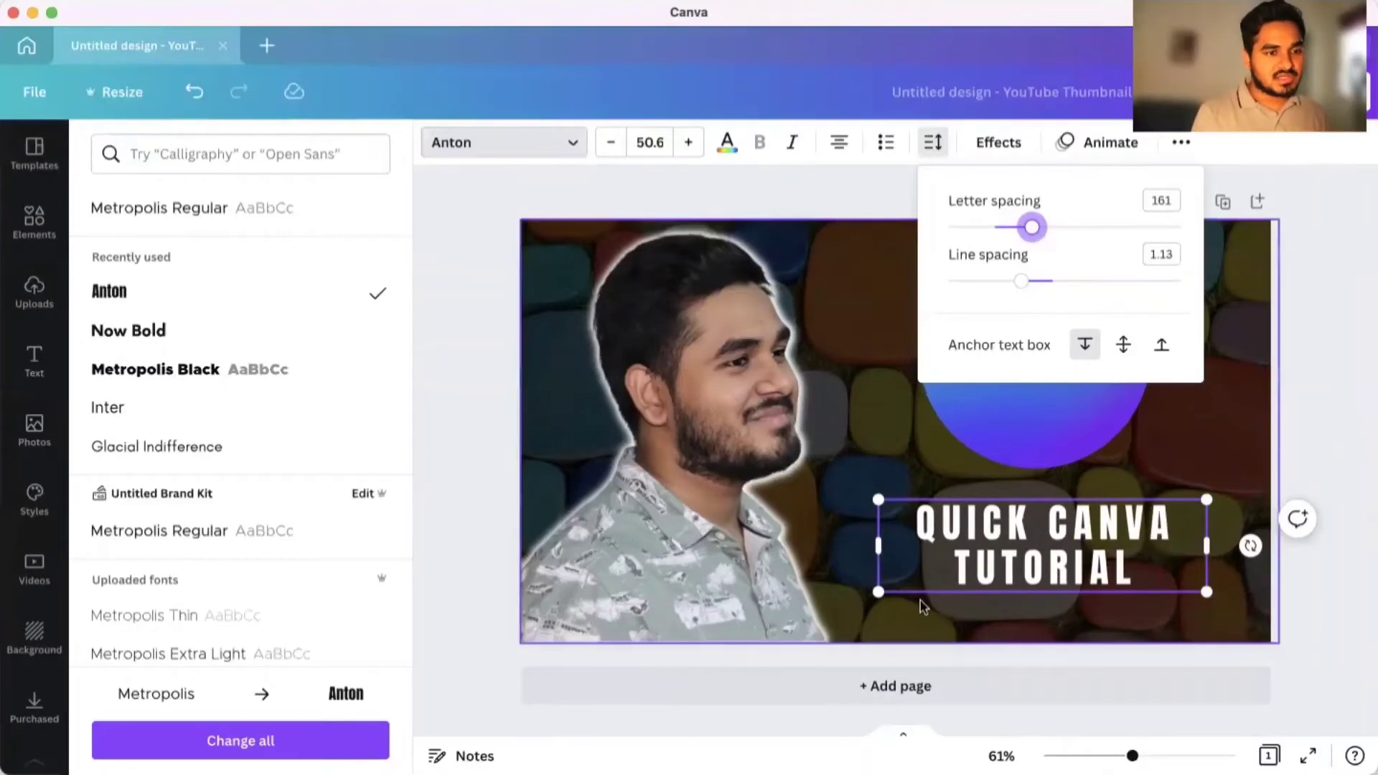
left_click_drag(880, 594, 829, 608)
left_click_drag(1206, 606, 1228, 610)
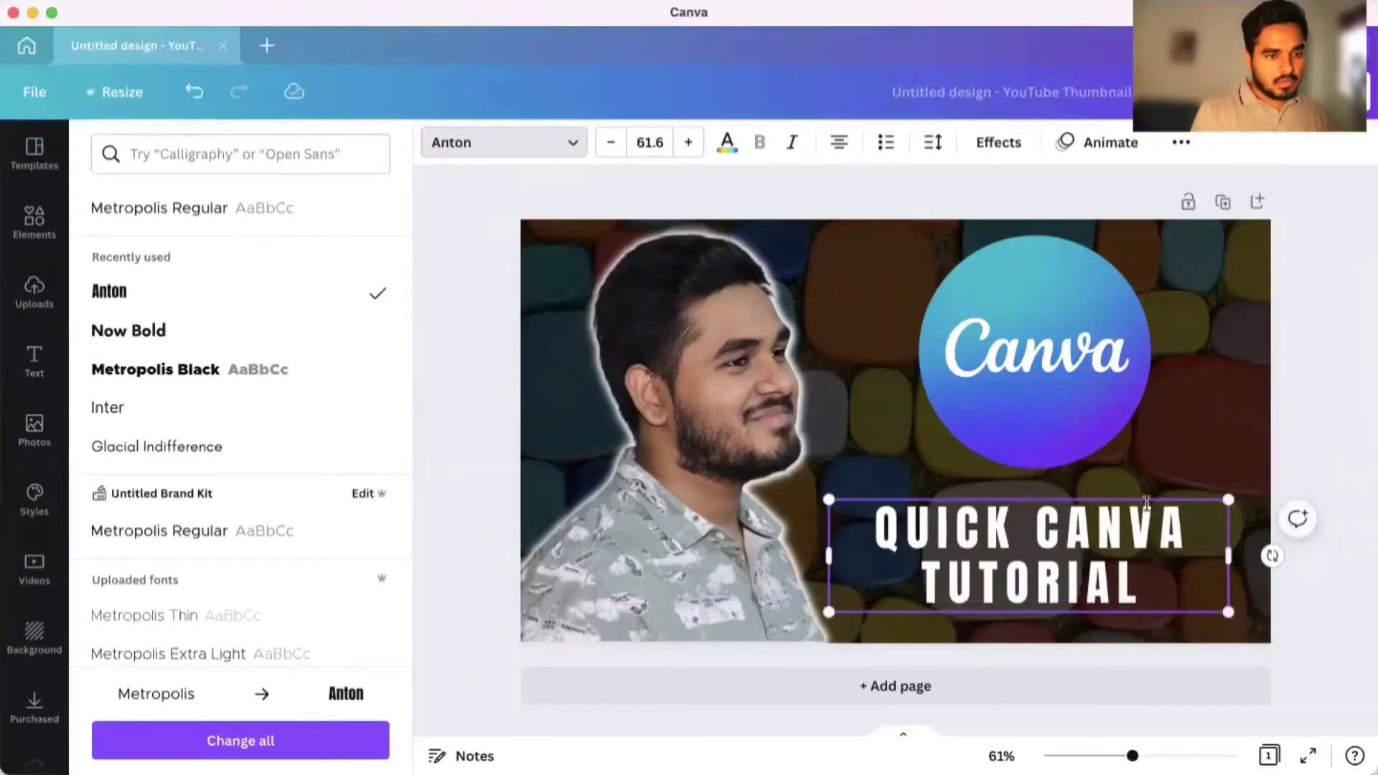
Move the title text lower on the thumbnail, then shrink the Canva logo and place it just above the title.
mouse_move(1144, 497)
left_mouse_down()
mouse_move(1153, 477)
mouse_move(1162, 512)
left_mouse_up()
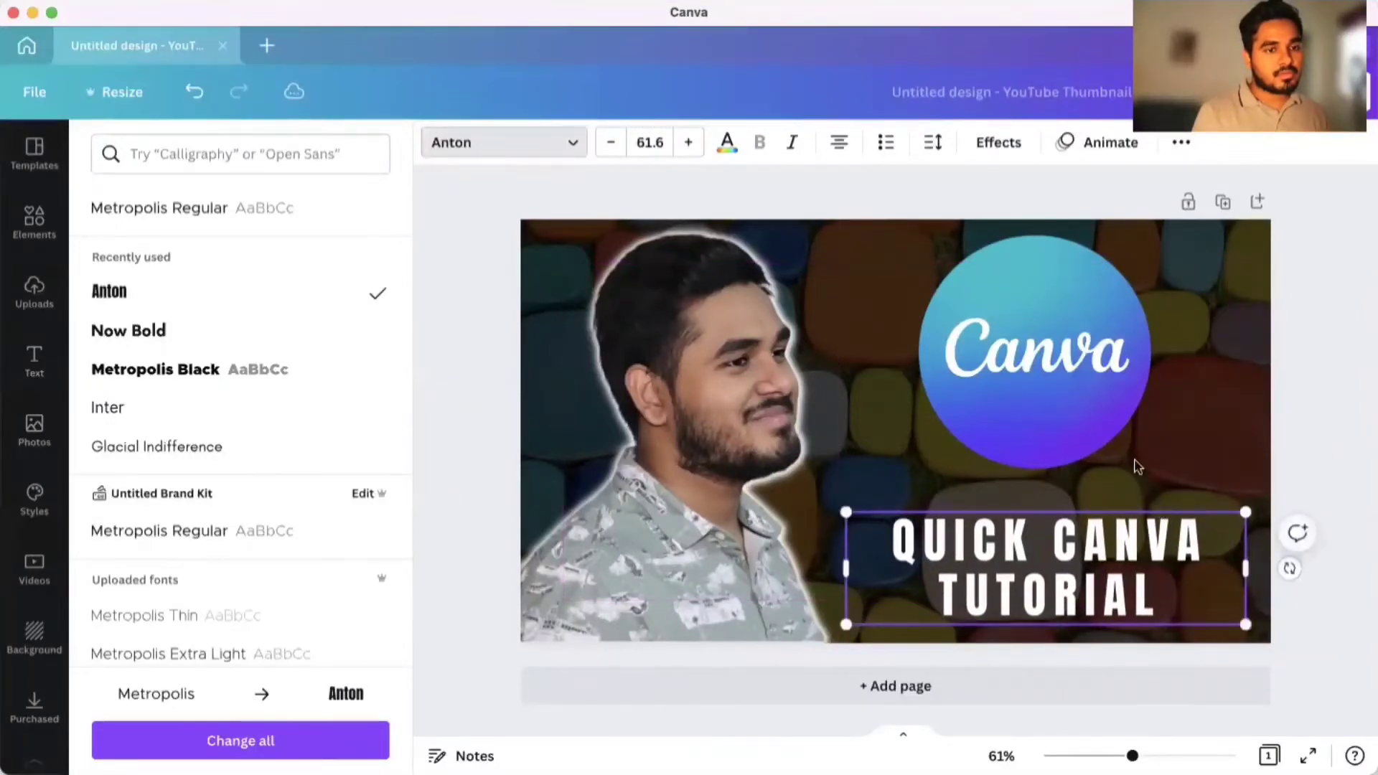
left_click(1099, 384)
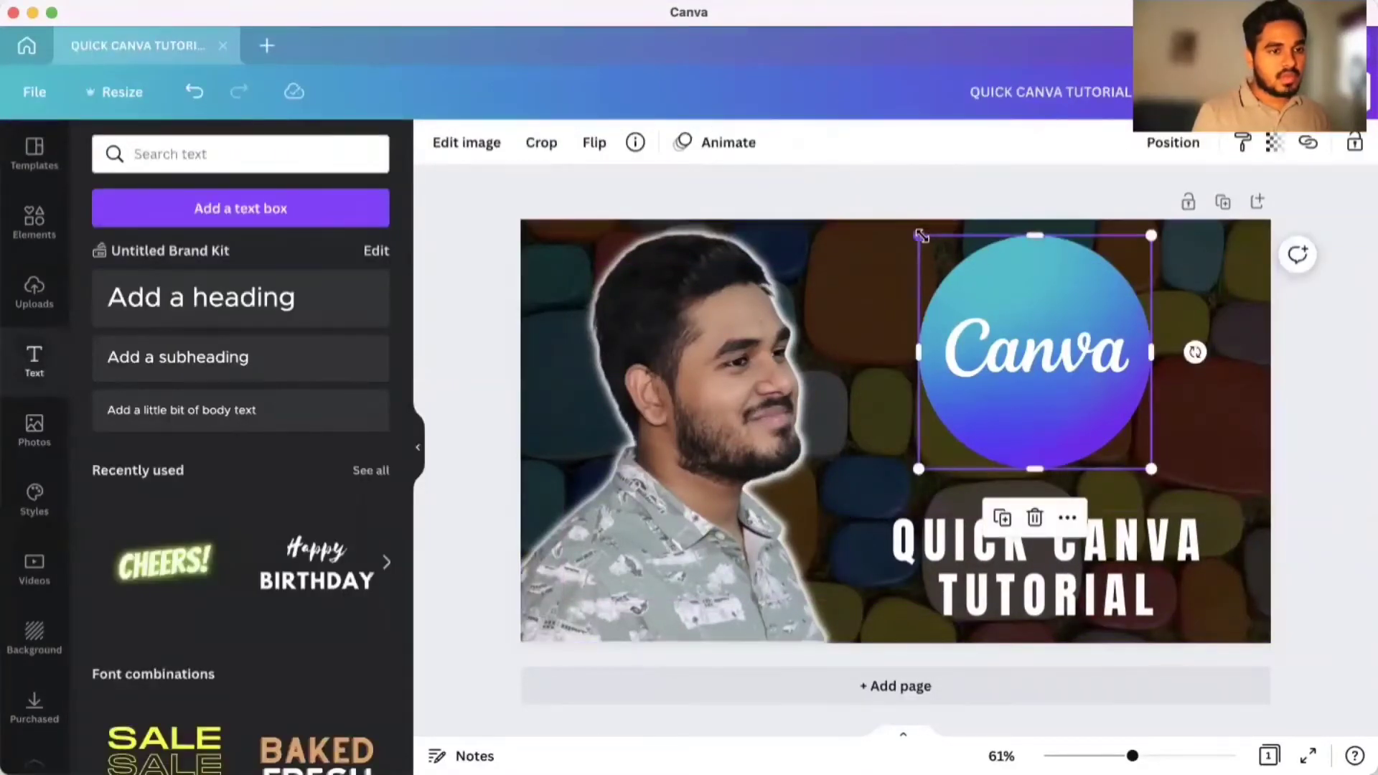
left_click_drag(922, 235, 945, 260)
left_click_drag(1042, 347, 1049, 372)
Colour the word "CANVA" in the title with the light teal-blue from the logo's photo colours, after trying its violet and mid-blue.
left_click(1075, 521)
left_click(1059, 526)
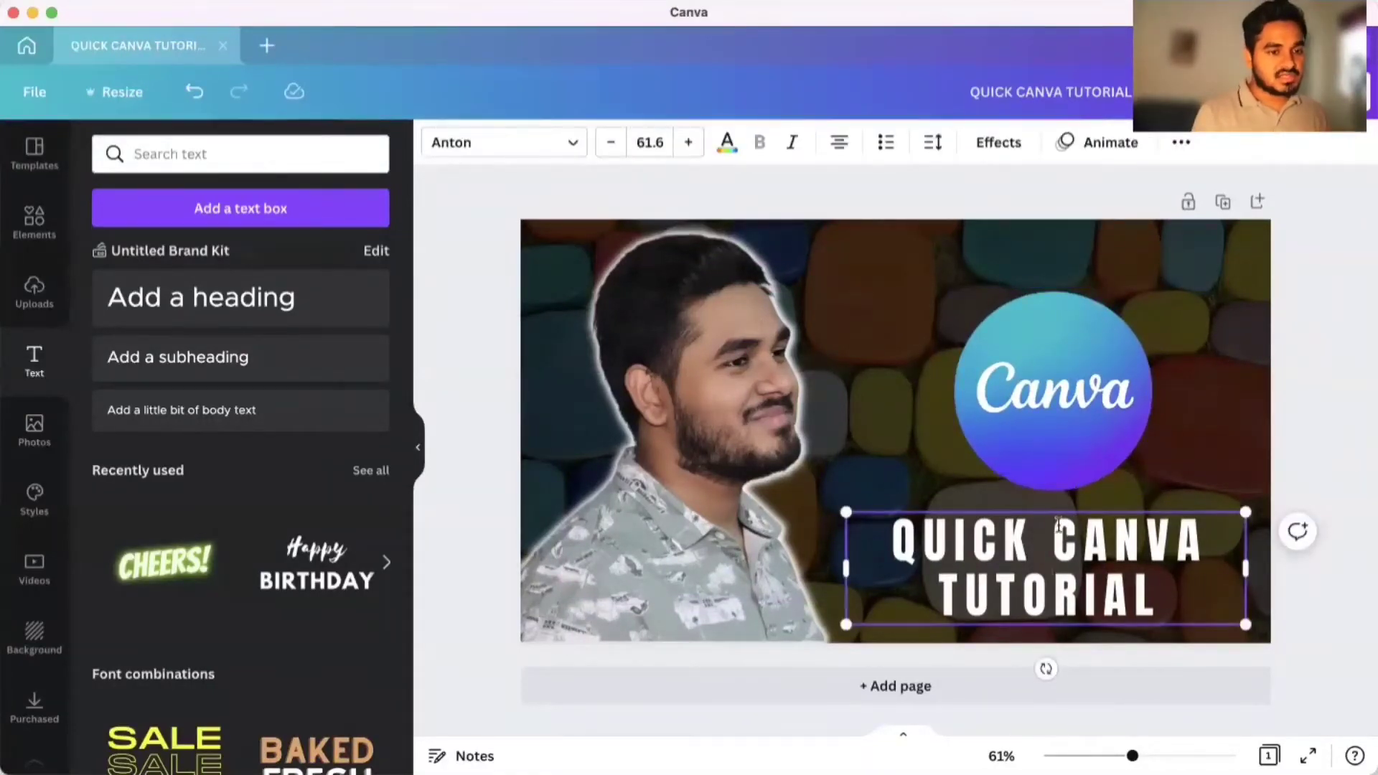
left_click_drag(1059, 526, 1193, 538)
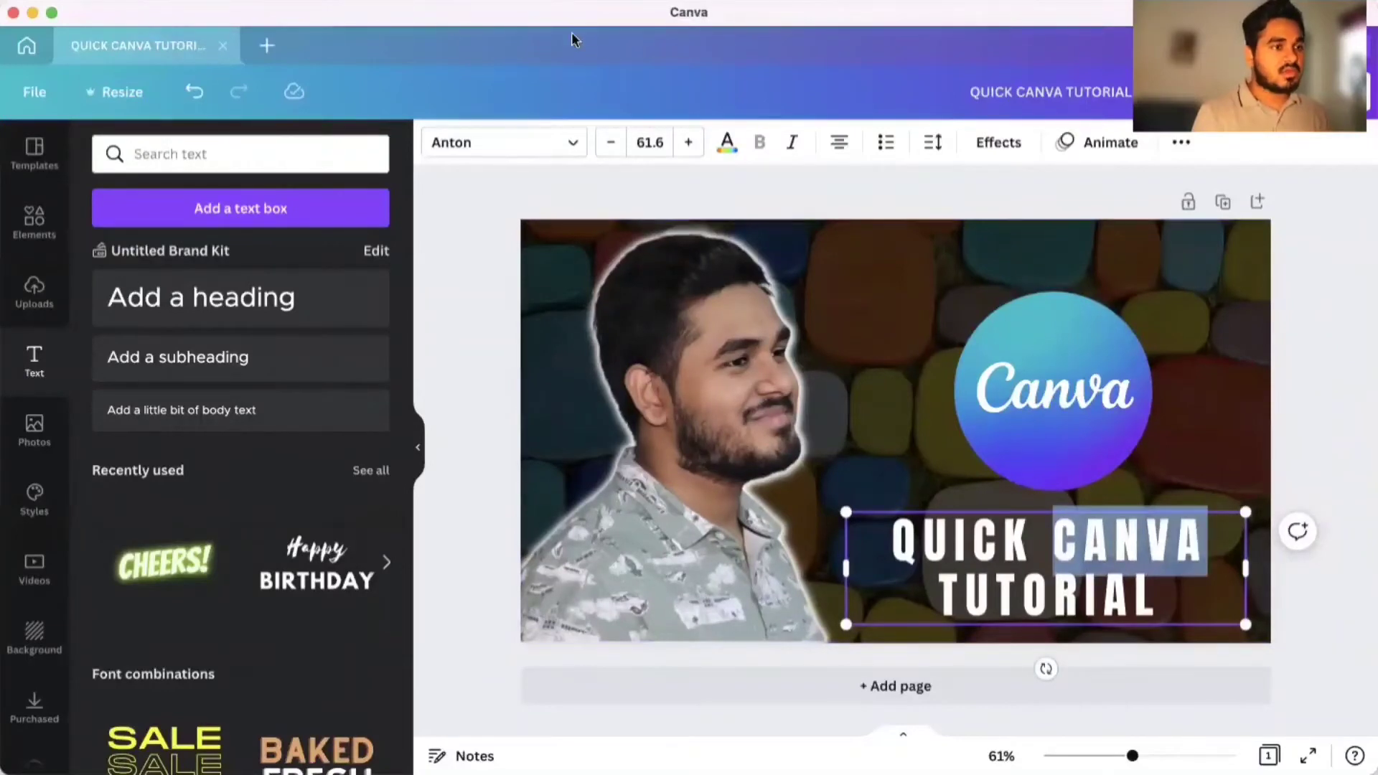
left_click(725, 140)
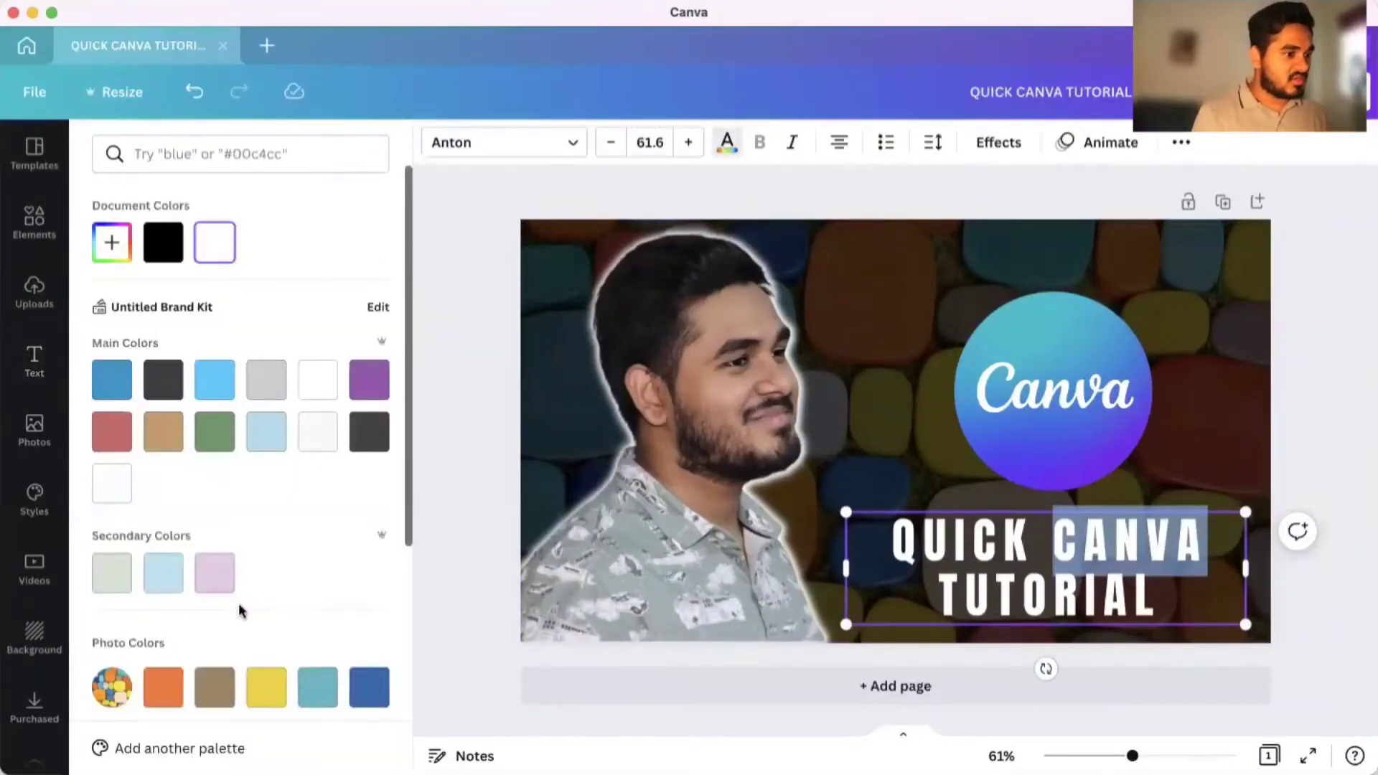
scroll(240, 606, "down", 2)
scroll(238, 603, "down", 2)
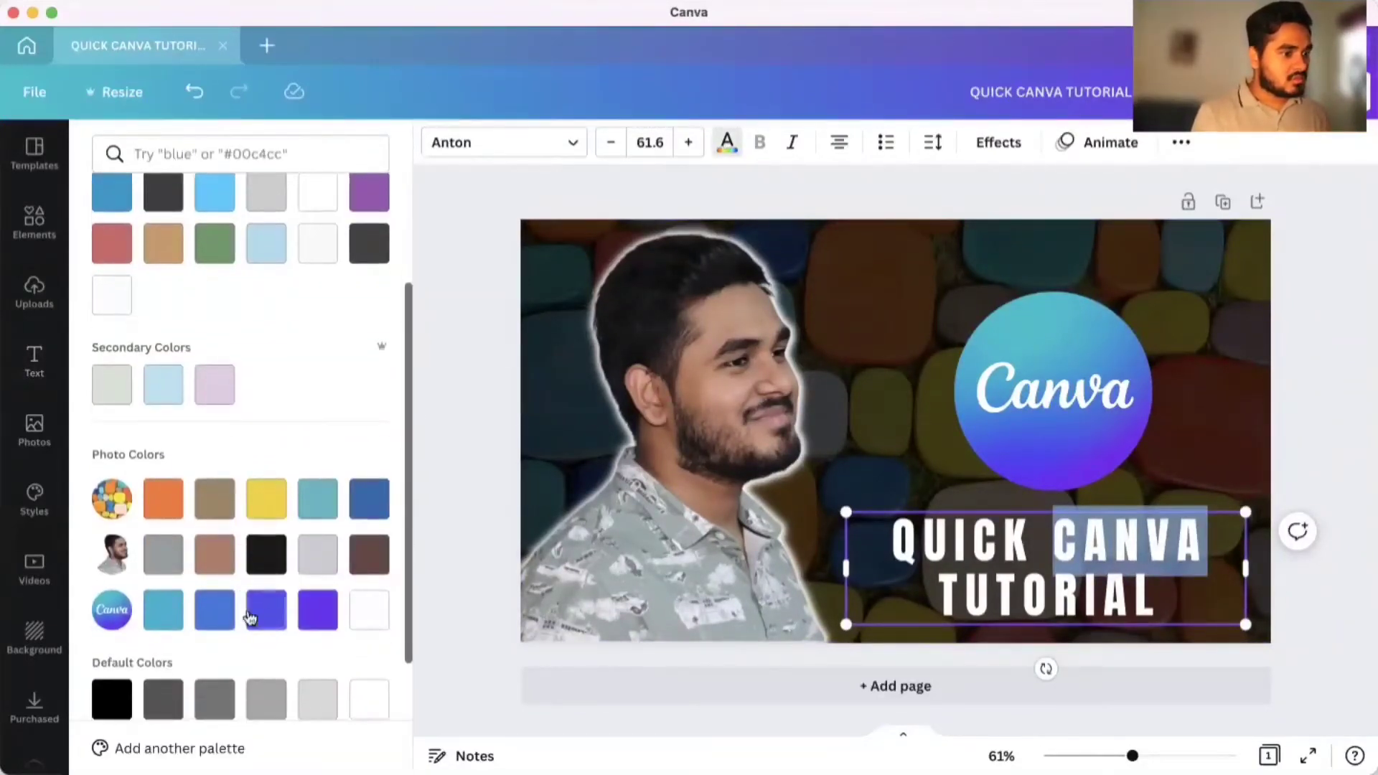
left_click(171, 615)
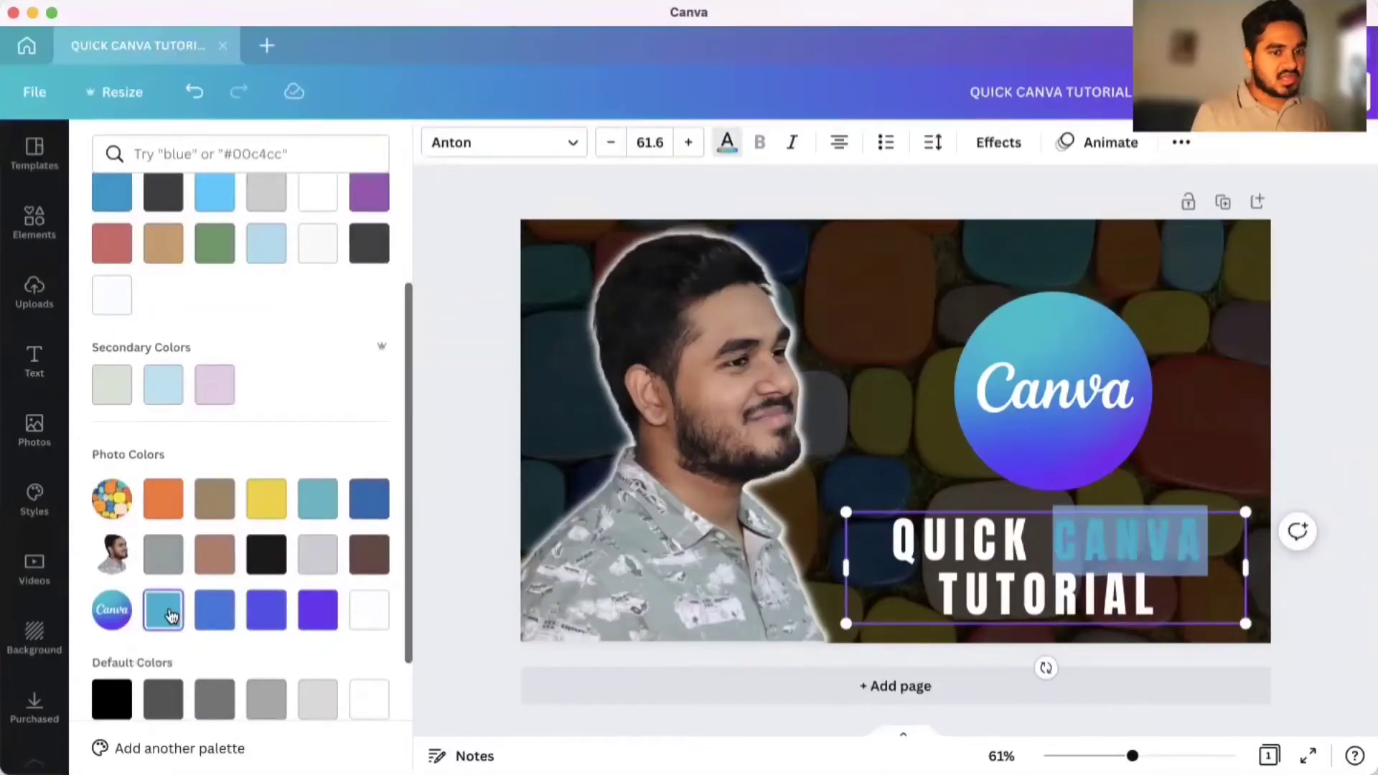
left_click(271, 618)
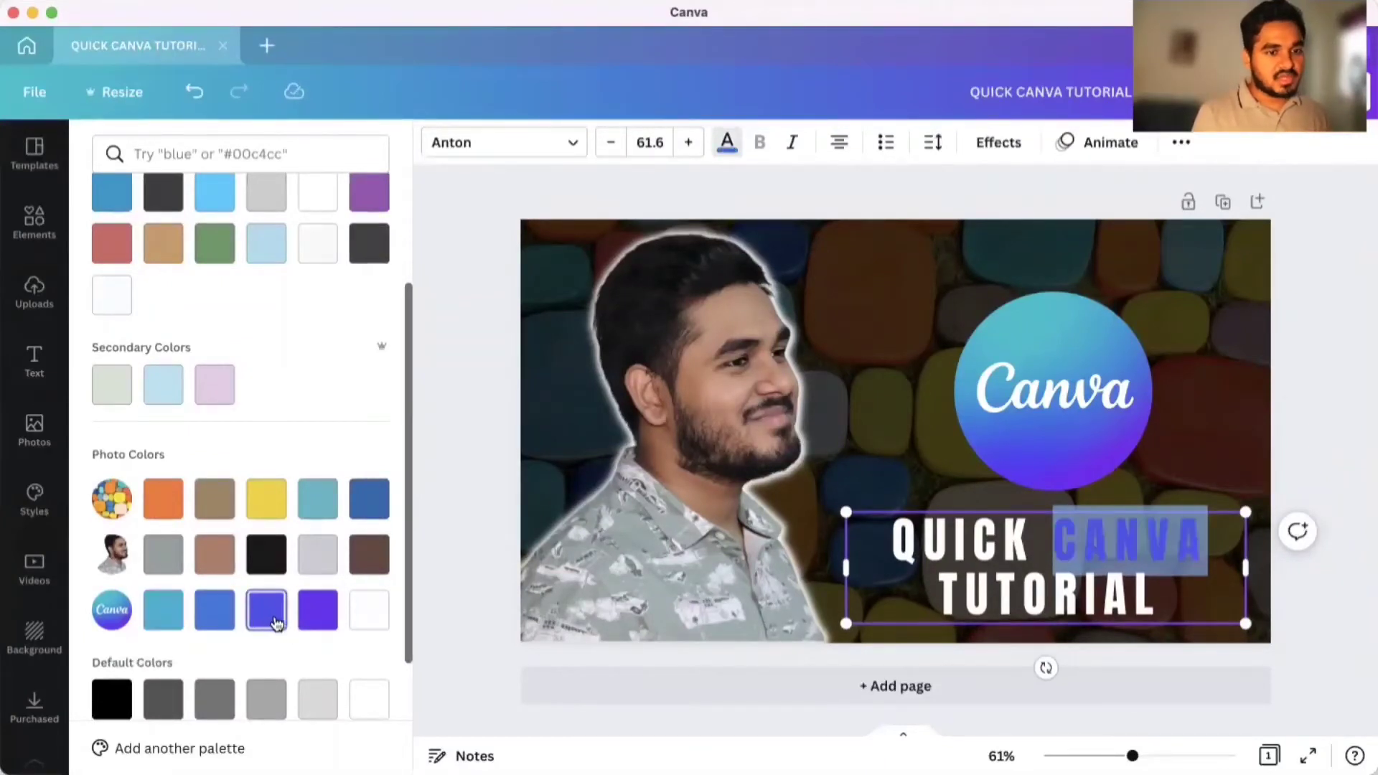
left_click(230, 616)
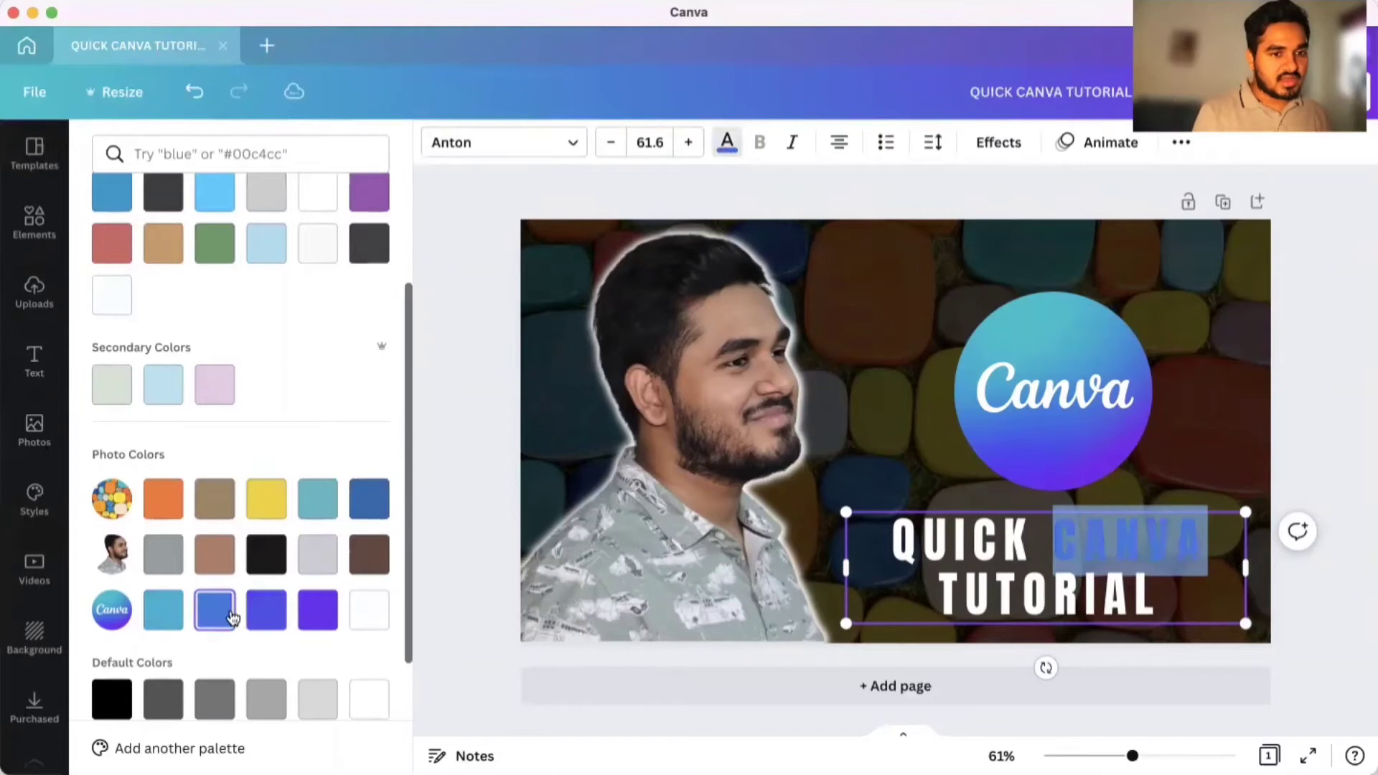
left_click(180, 616)
left_click(887, 339)
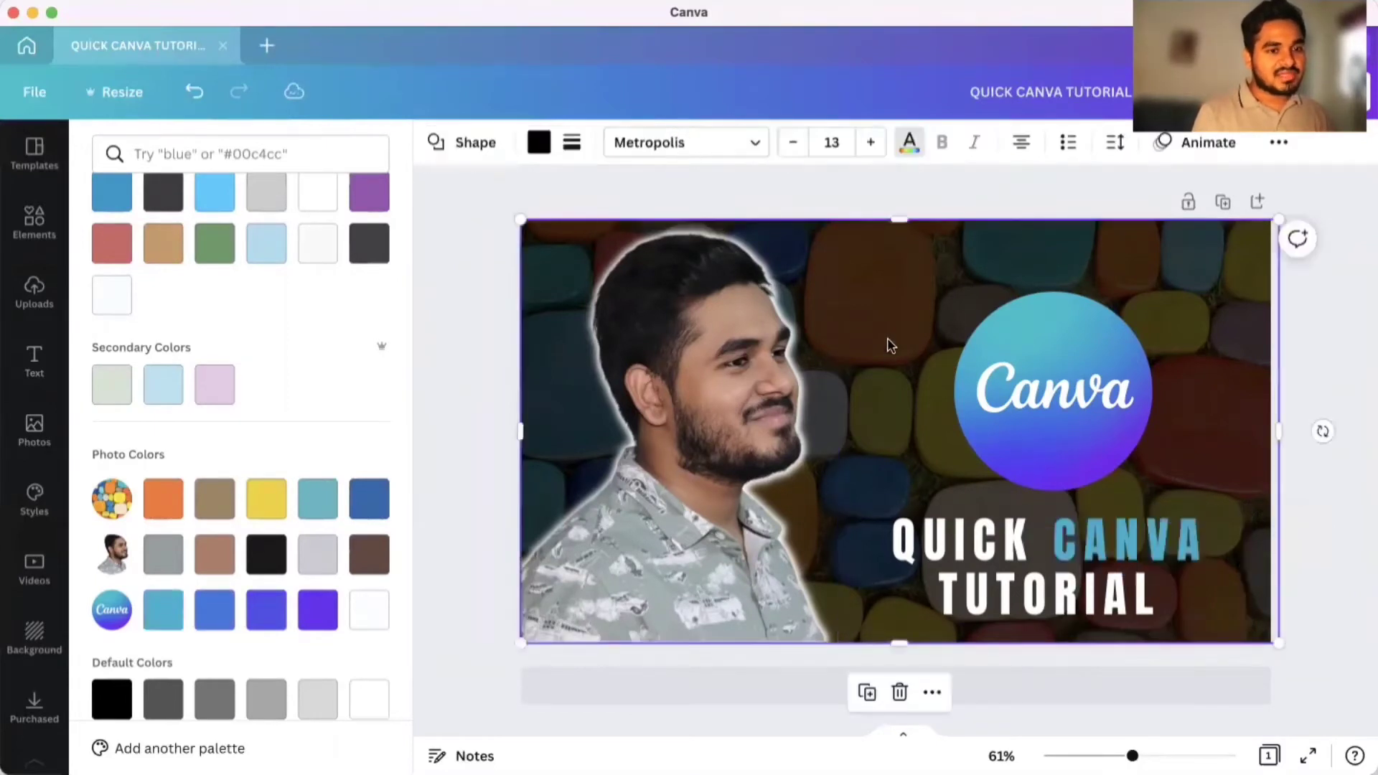
Apply the Echo text effect to the title with black as its colour and an offset of 100.
left_click(1195, 577)
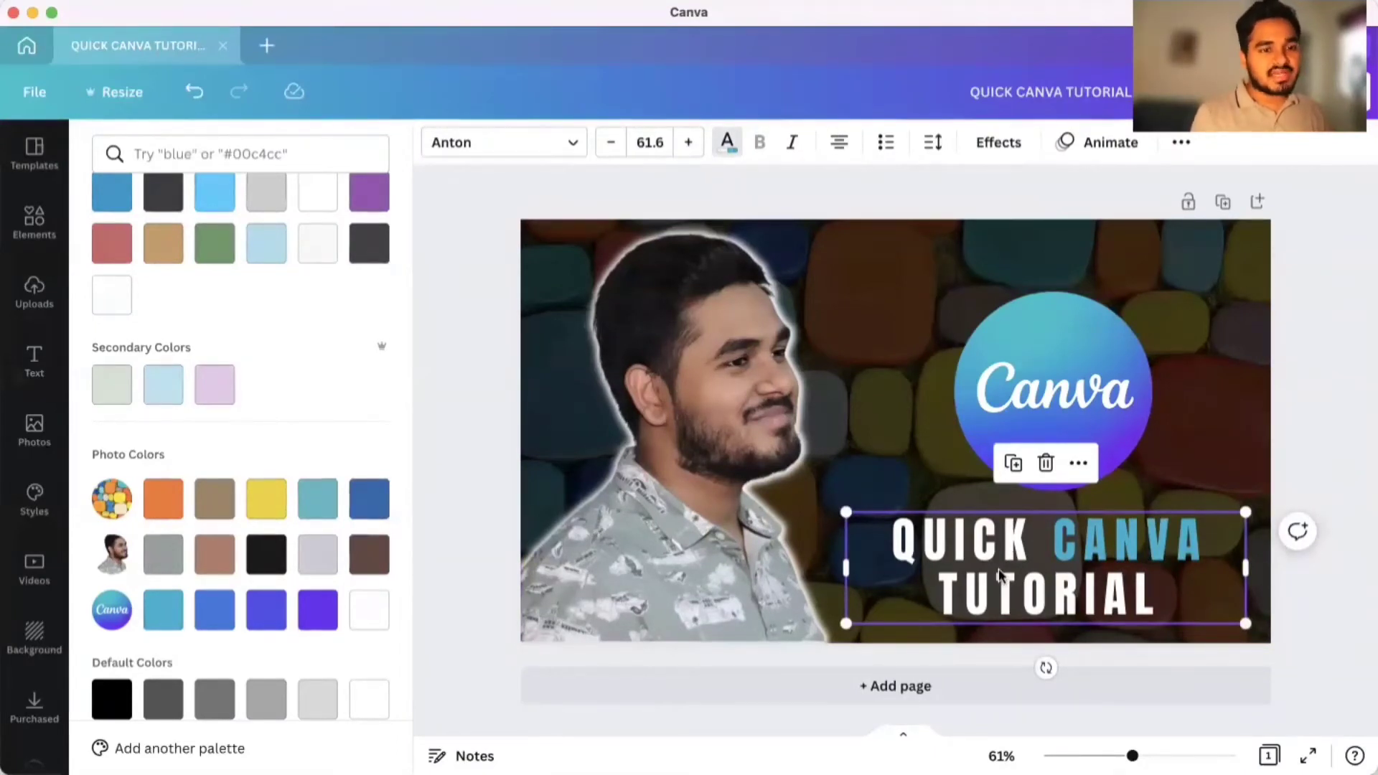
left_click(1006, 156)
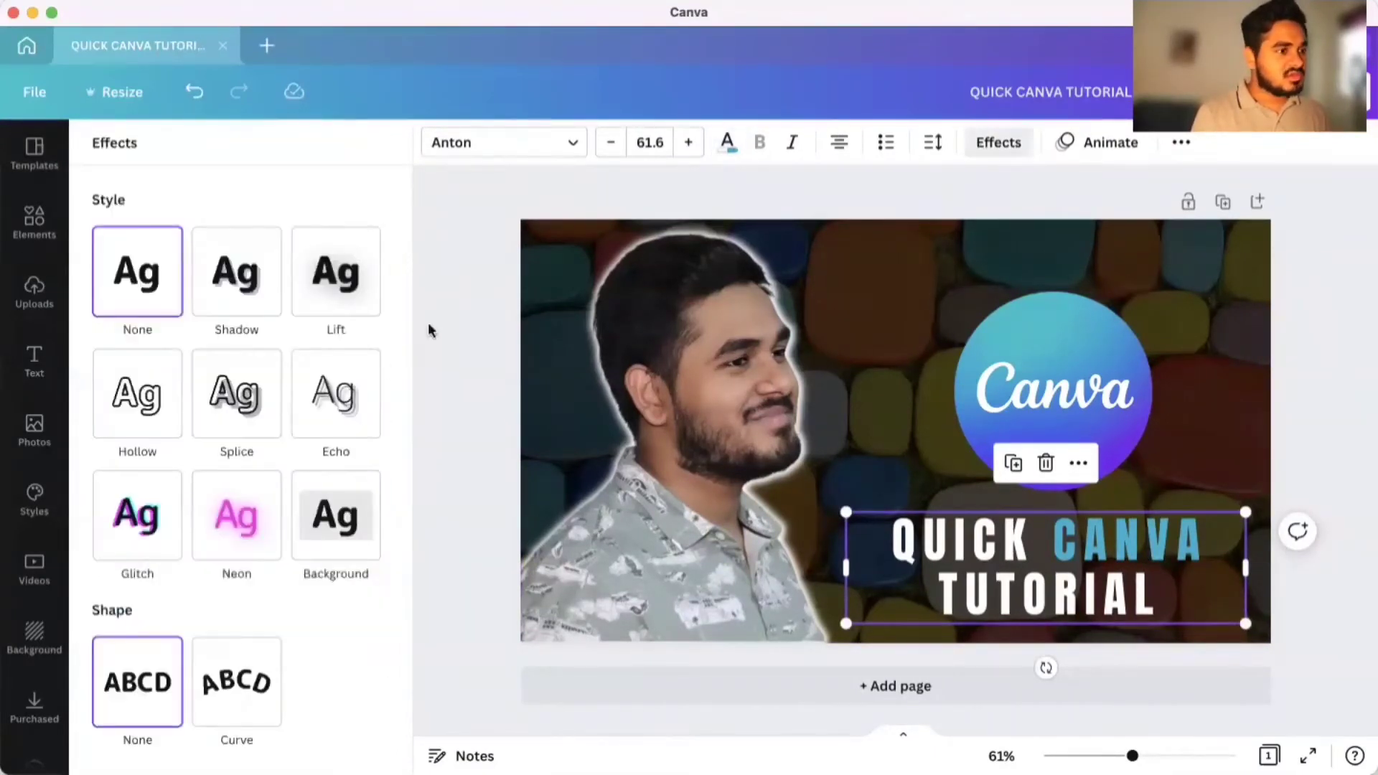
left_click(349, 406)
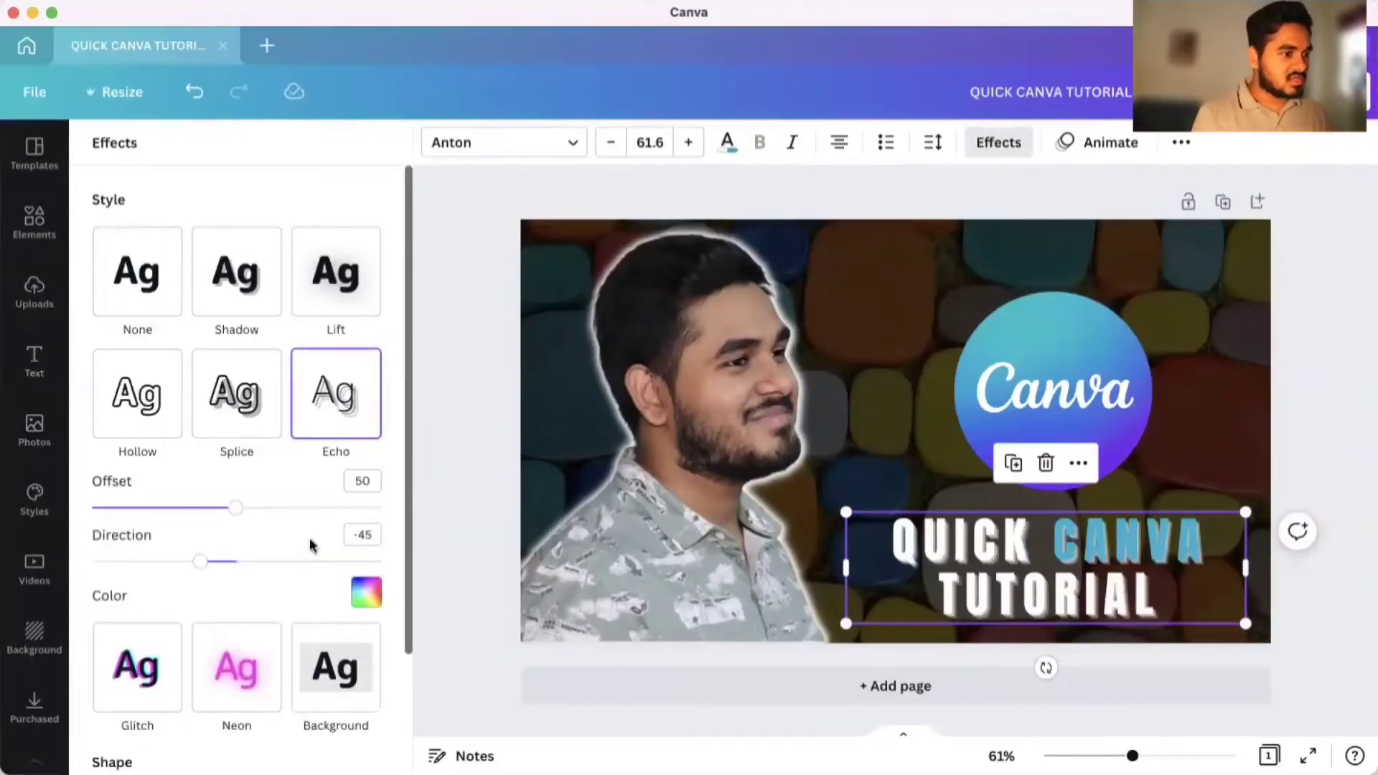
left_click(366, 593)
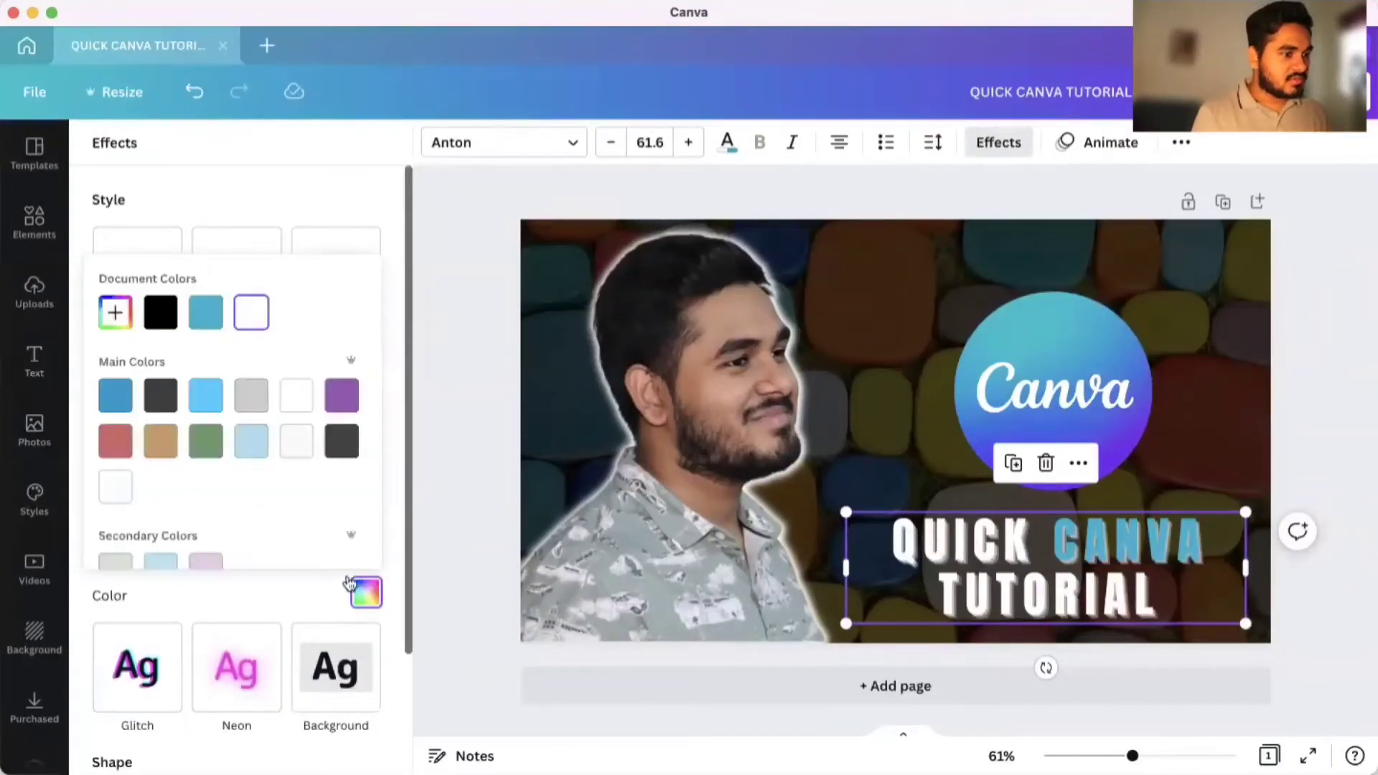
left_click(160, 327)
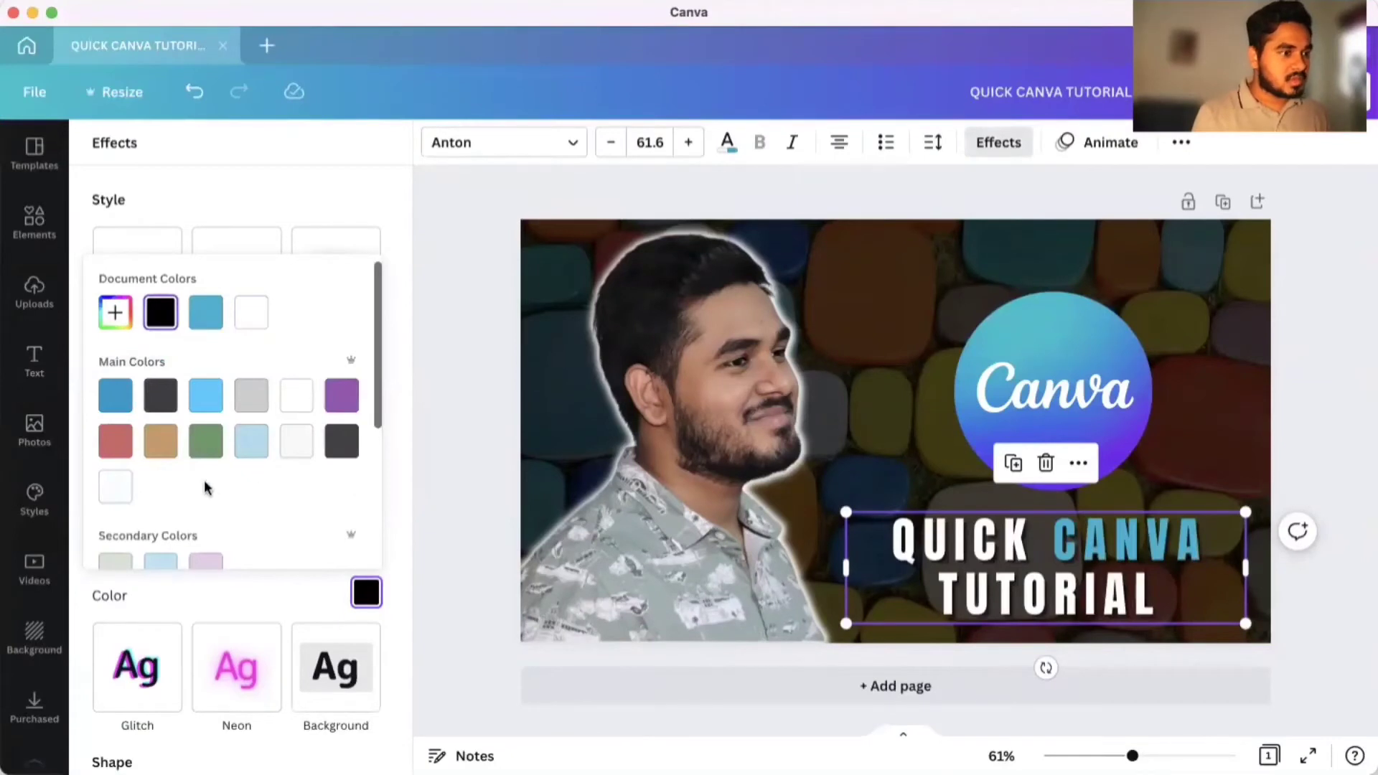
scroll(296, 474, "down", 3)
scroll(295, 474, "up", 3)
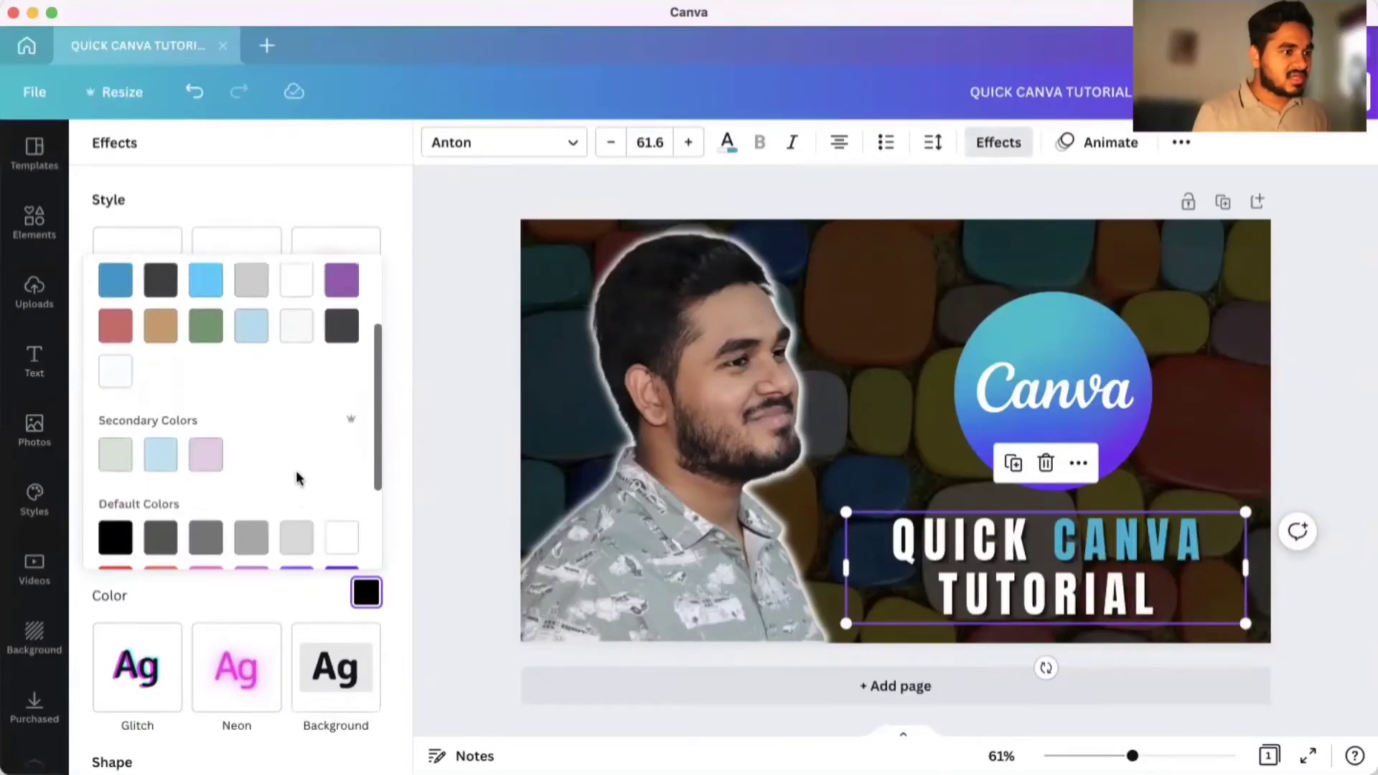
left_click(282, 187)
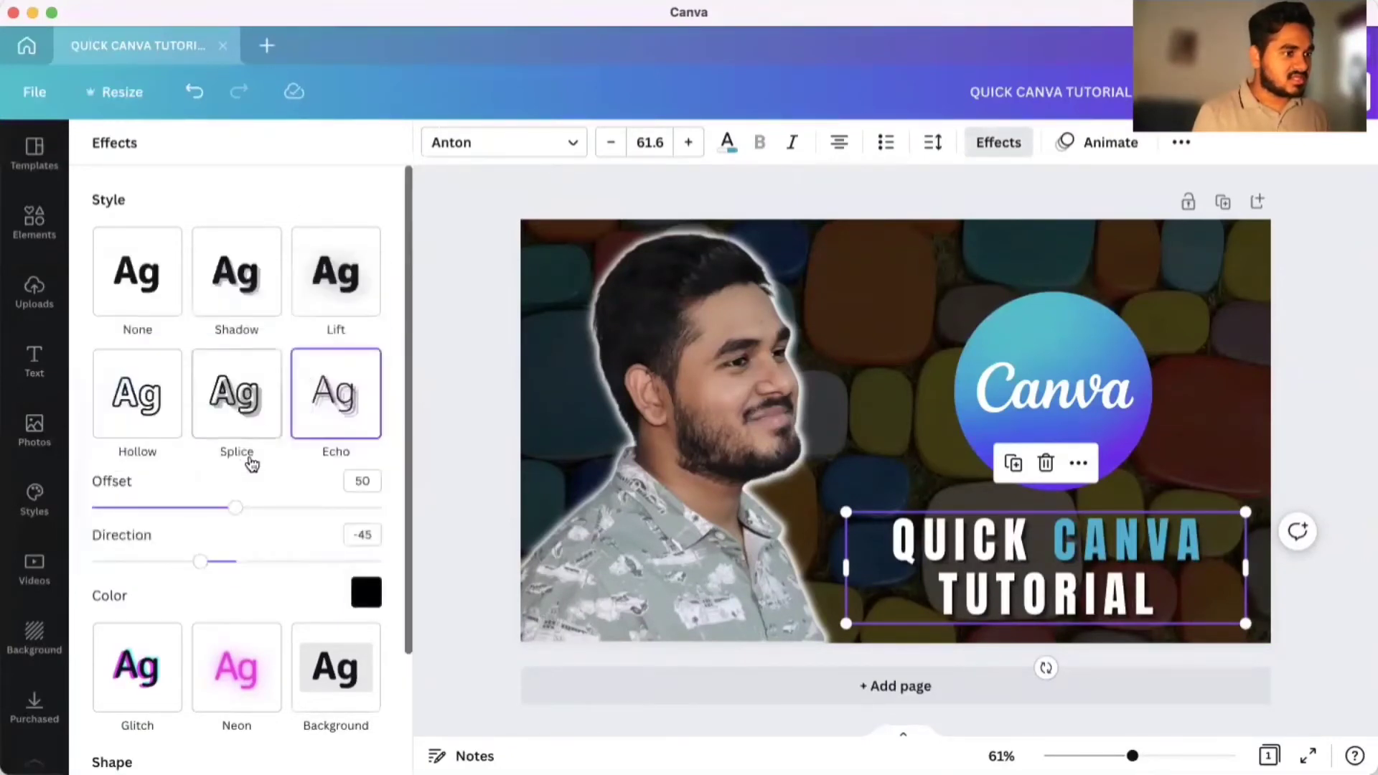
left_click_drag(238, 510, 381, 516)
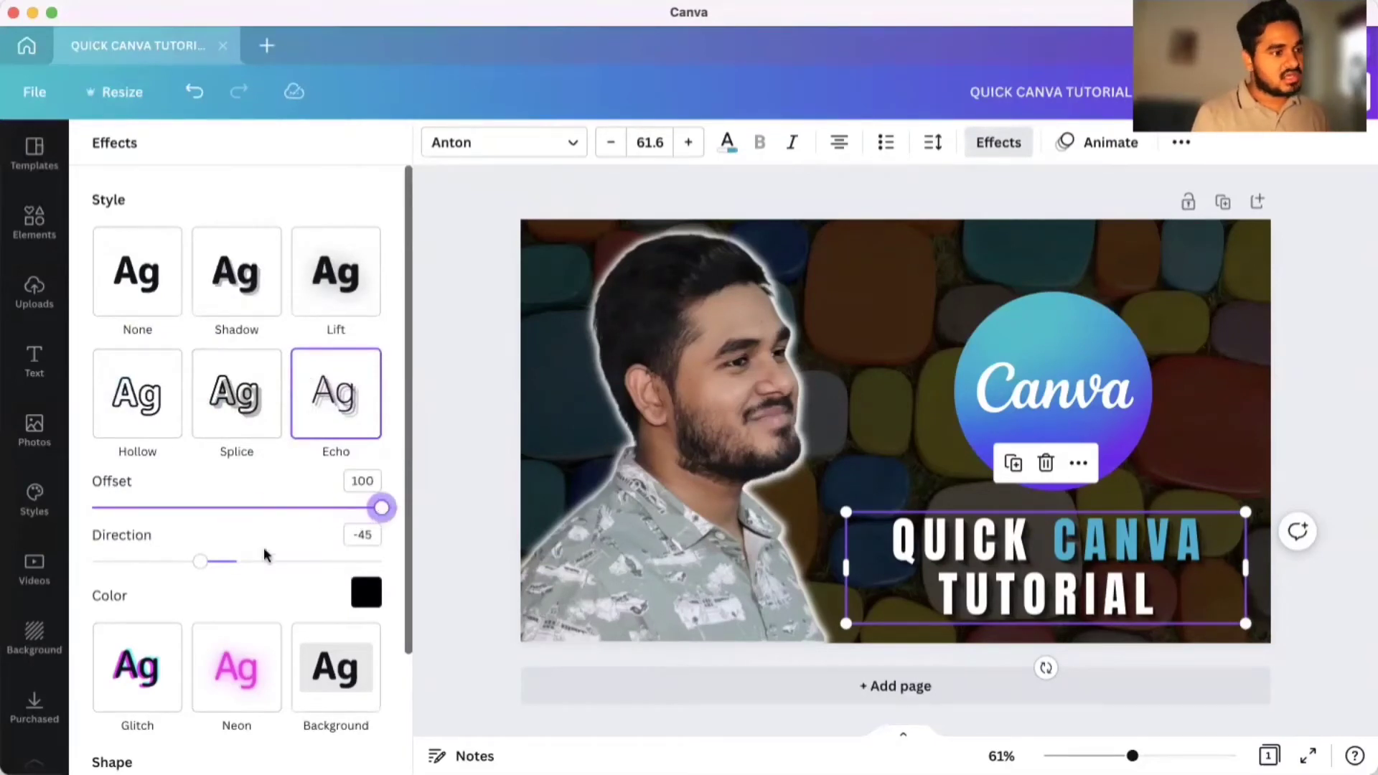
Set the transparency of the black overlay covering the background photo to 77.
left_click(1193, 261)
left_click(1279, 143)
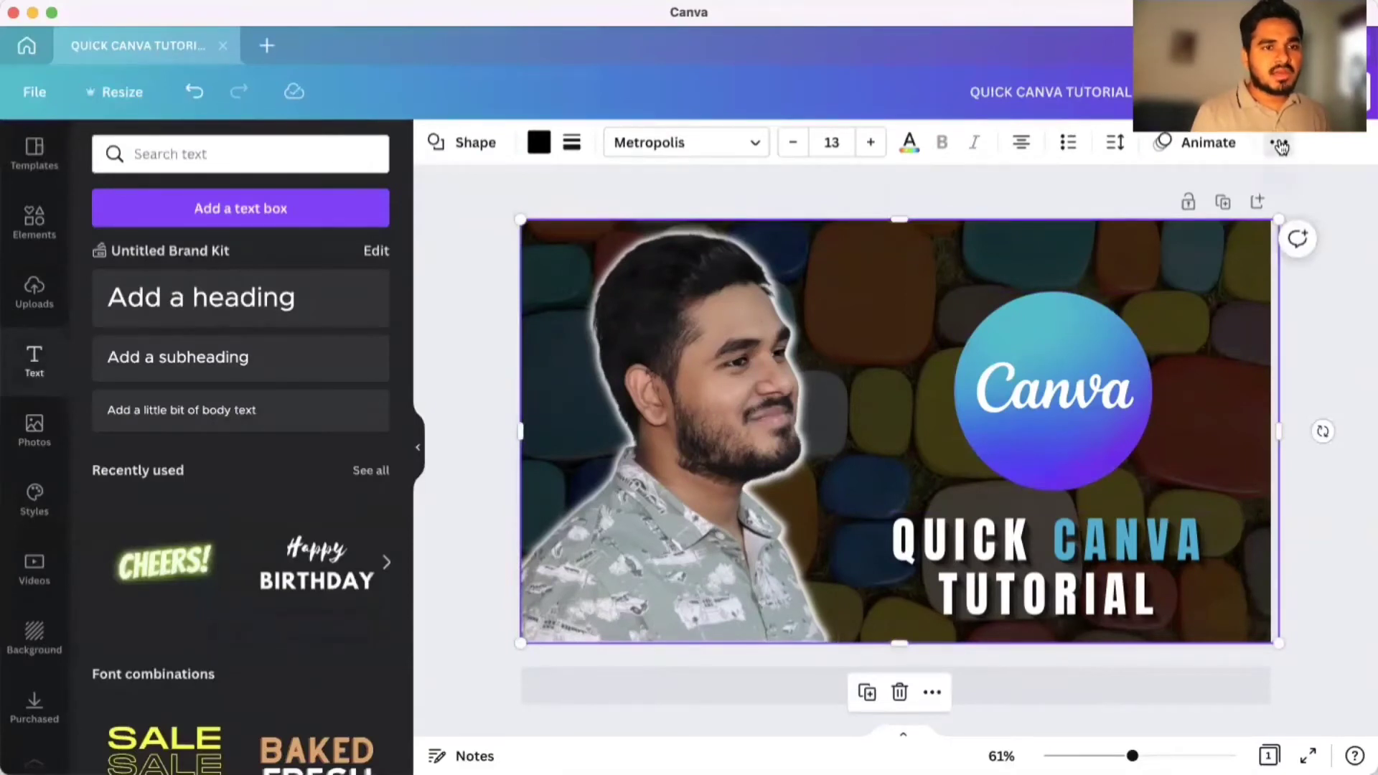
left_click(1190, 193)
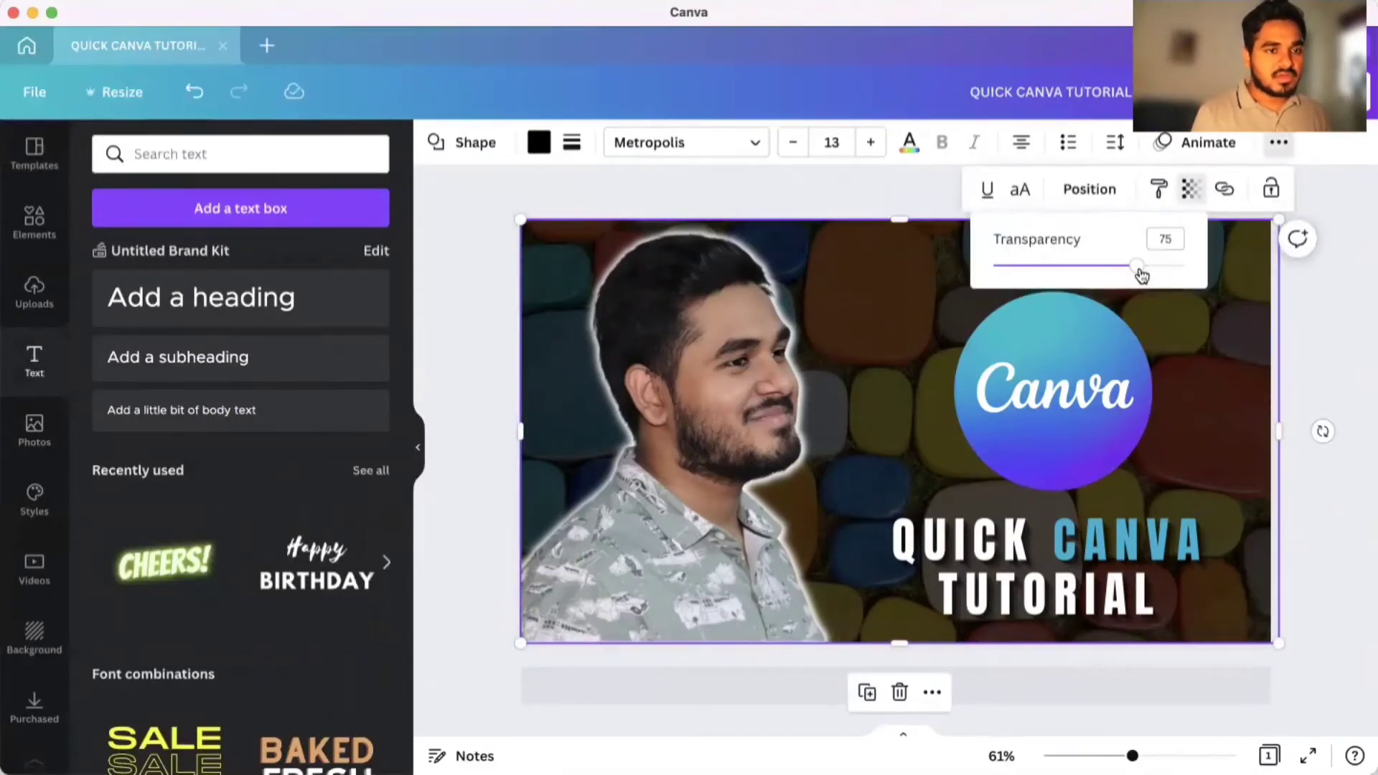
left_click_drag(1140, 271, 1141, 277)
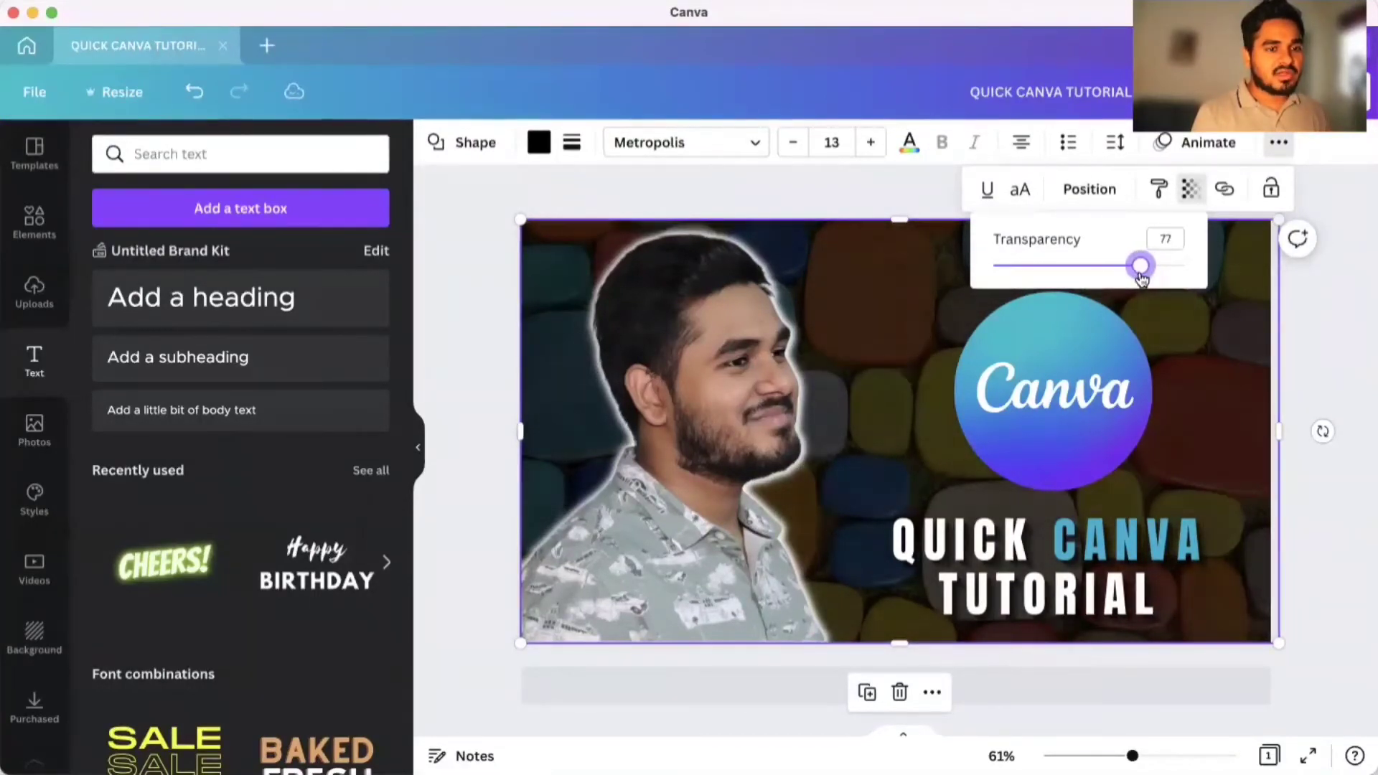
left_click(1329, 362)
left_click(1329, 363)
Shift the Canva logo slightly so it is centred directly above the title text.
left_click(1098, 381)
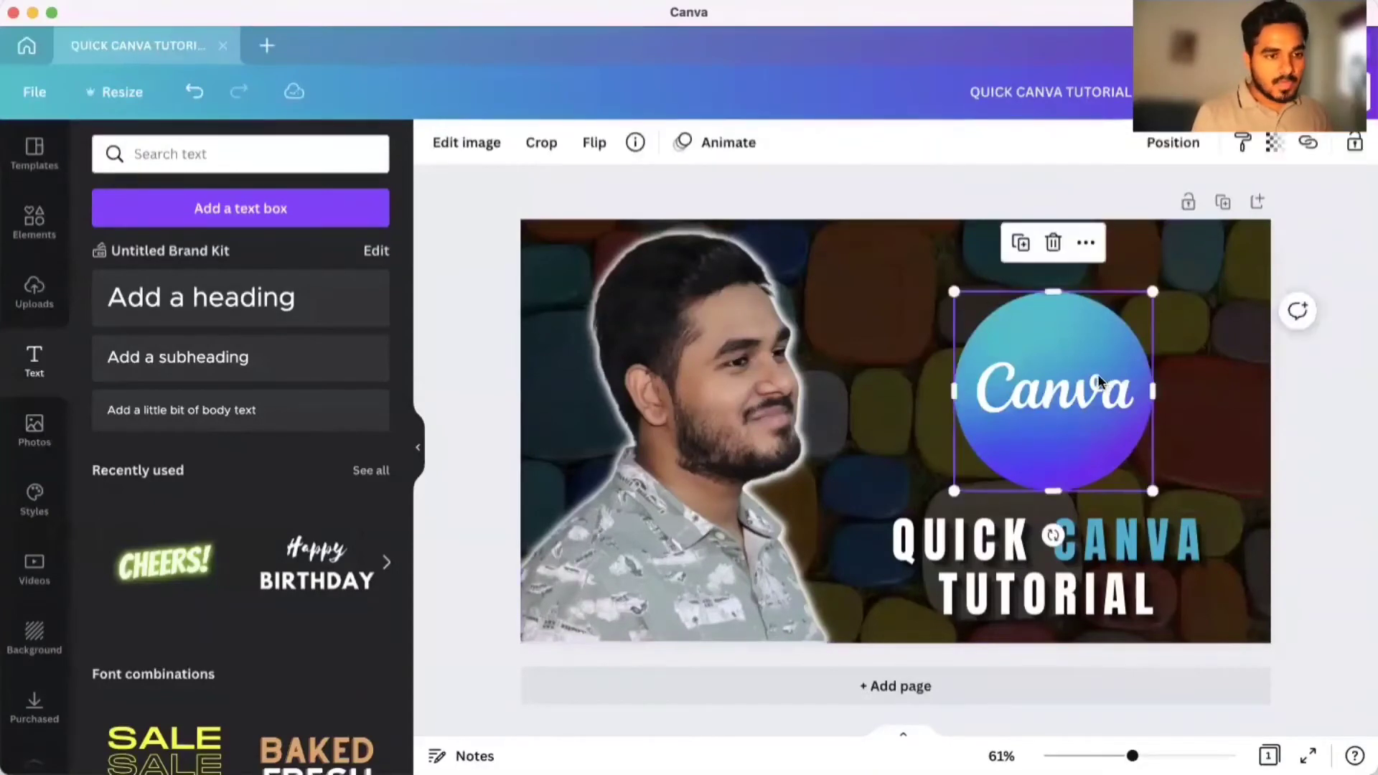
left_click_drag(1097, 373, 1090, 378)
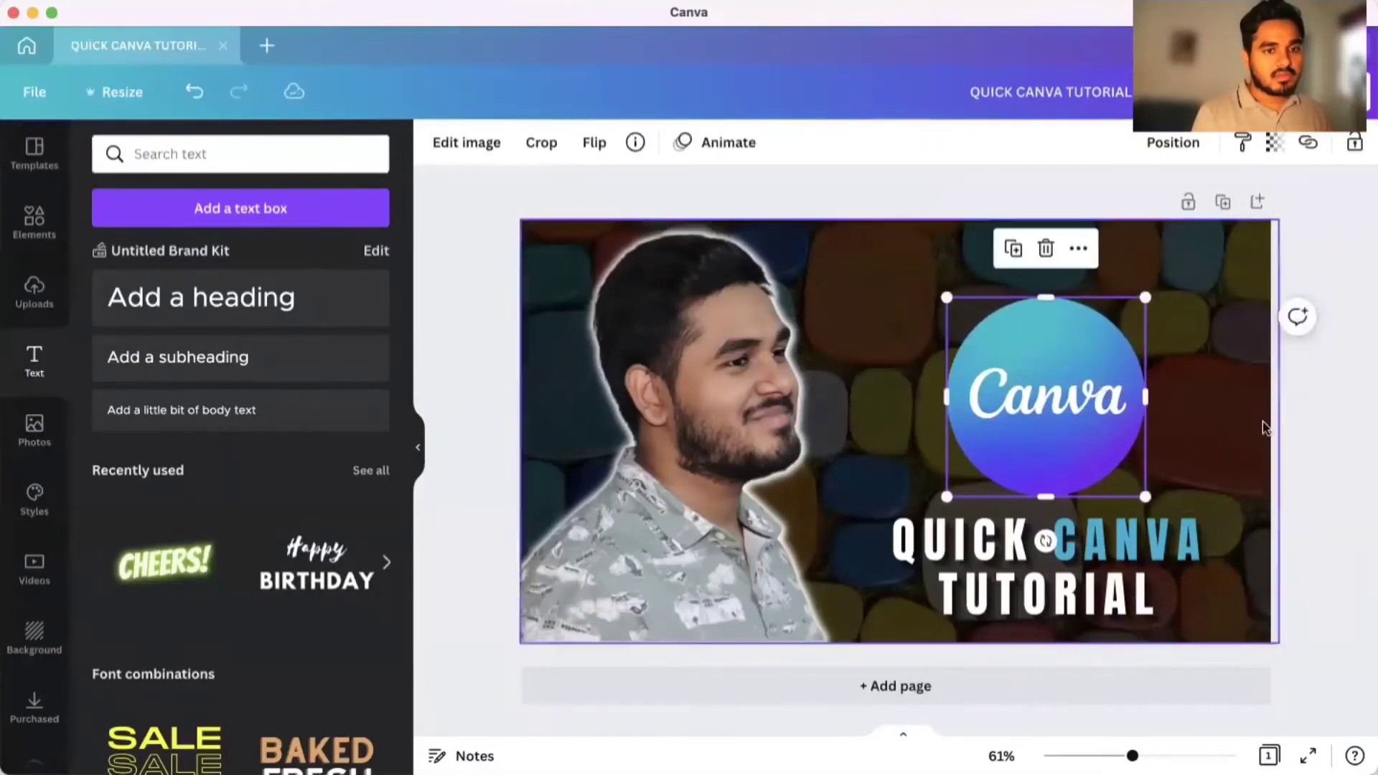
left_click(1349, 443)
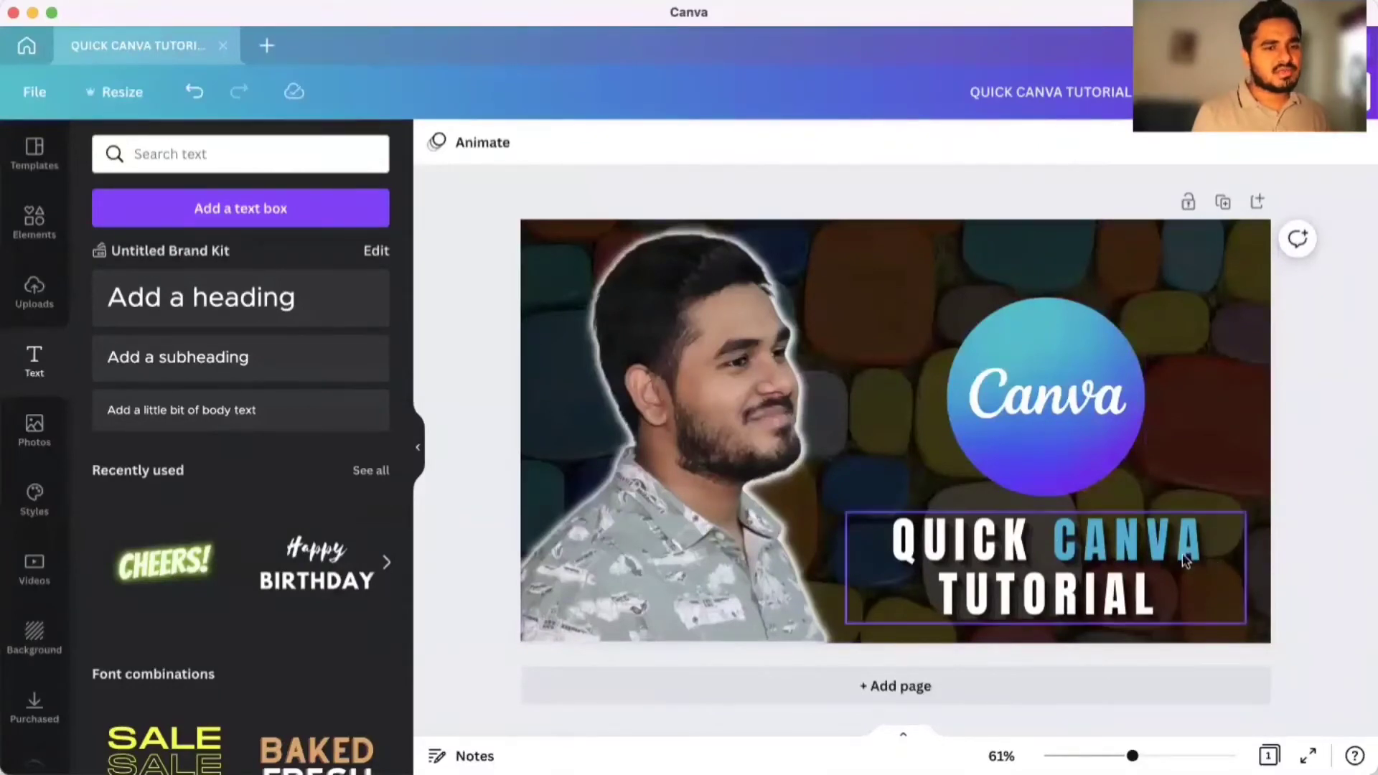
Duplicate the title, move the copy up over the logo and replace its text with "DESIGN A THUMBNAIL IN 5 MIN".
left_click(1136, 557)
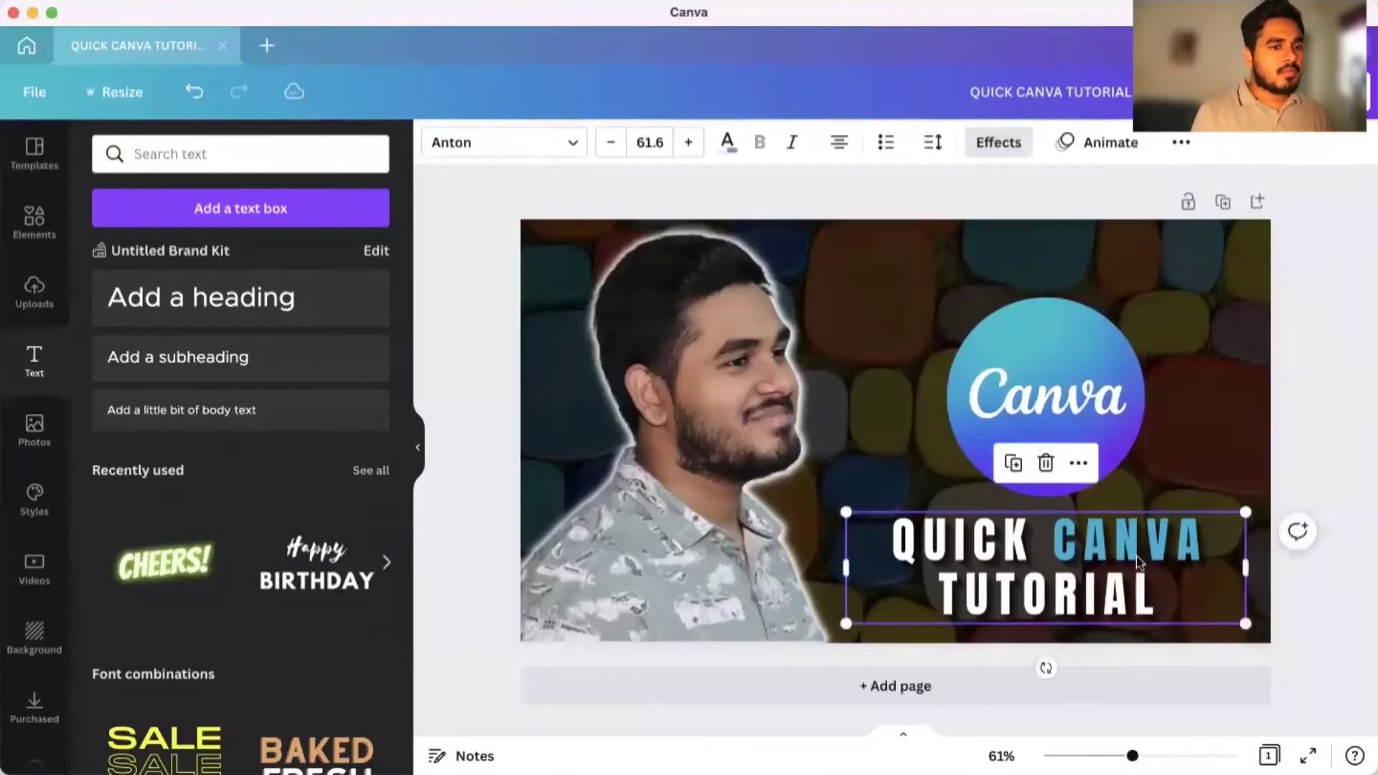
left_click(1019, 470)
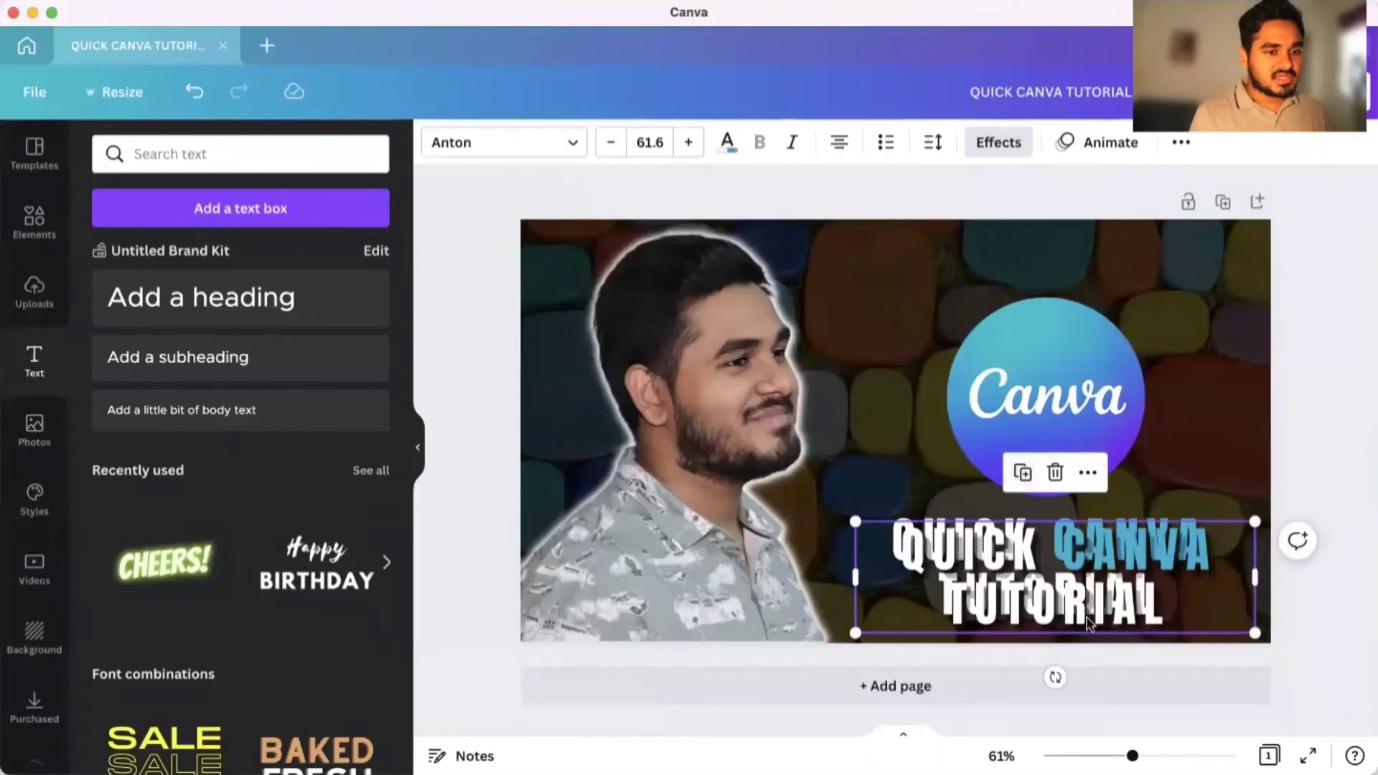
left_click_drag(1089, 624, 1050, 388)
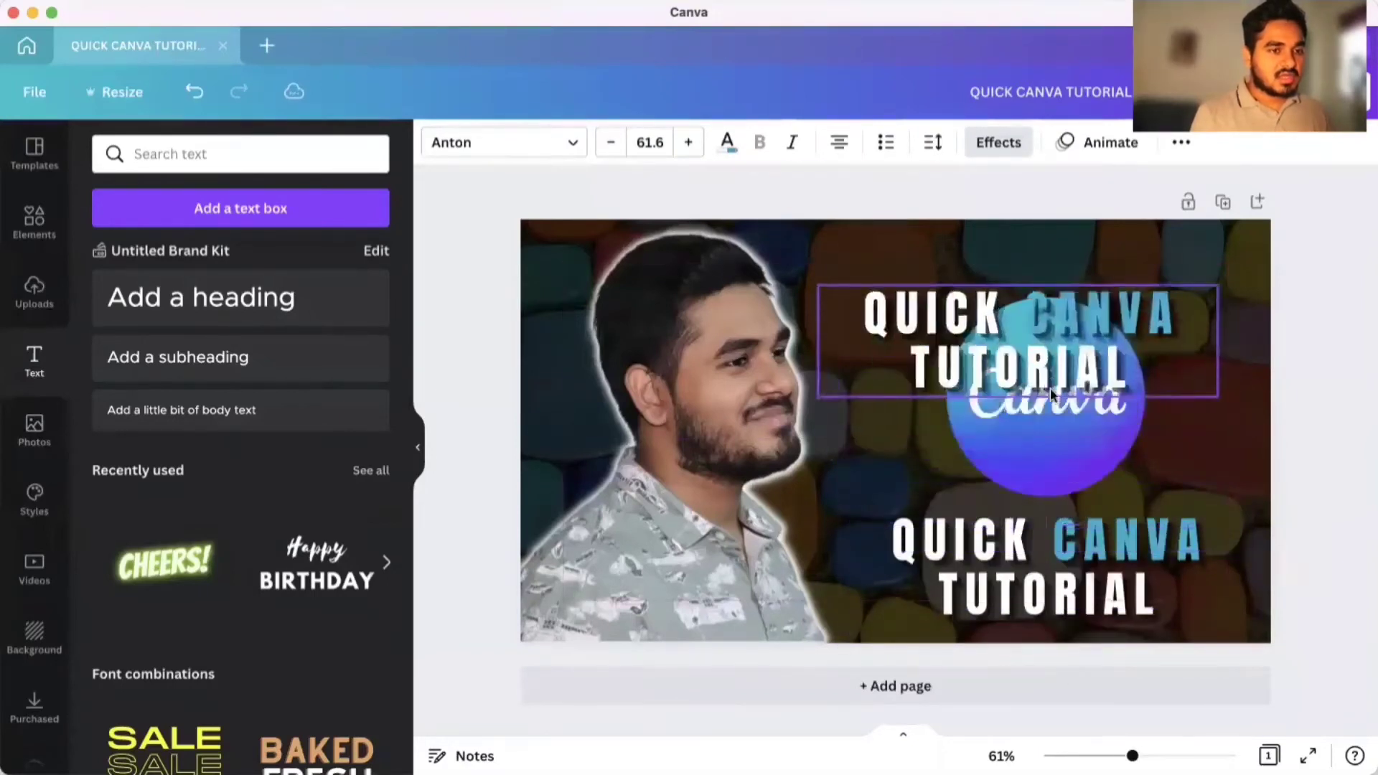
triple_click(1070, 336)
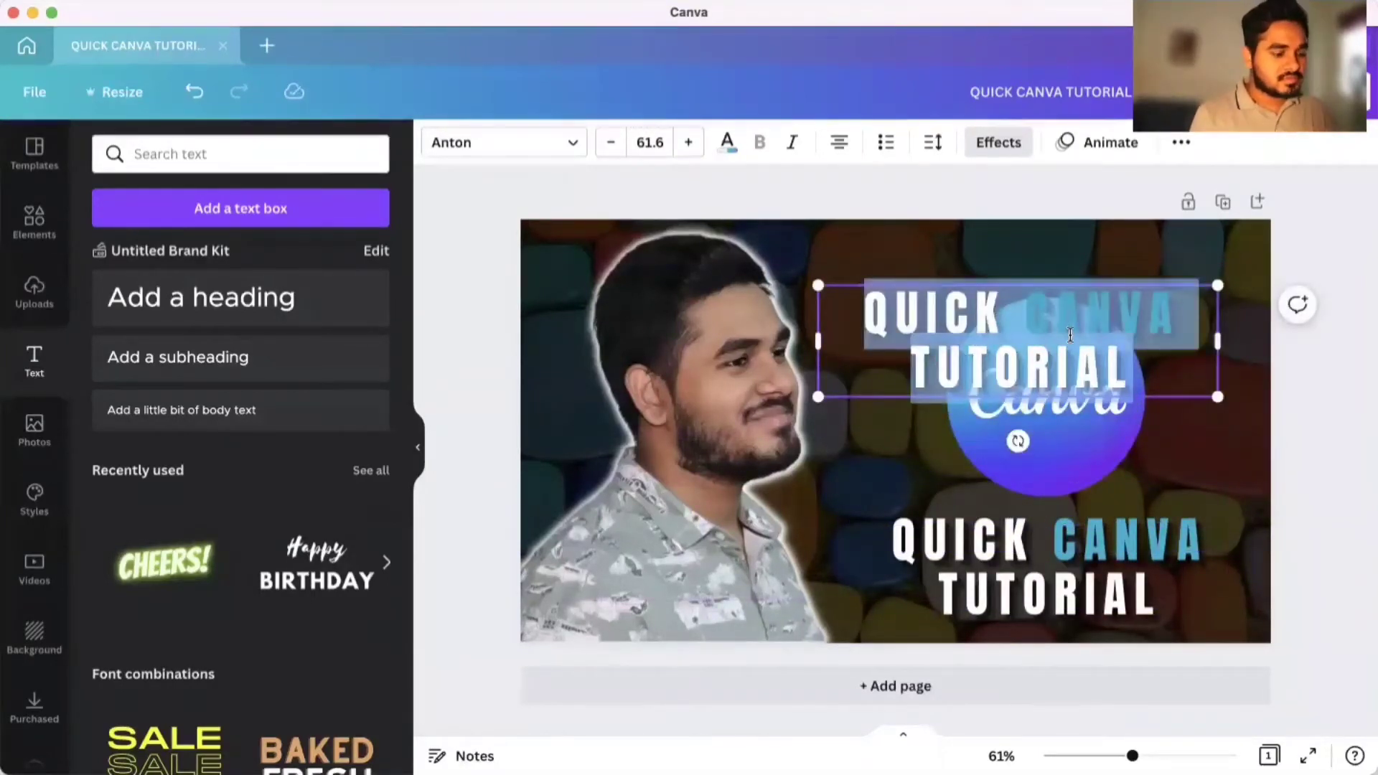
type("DES")
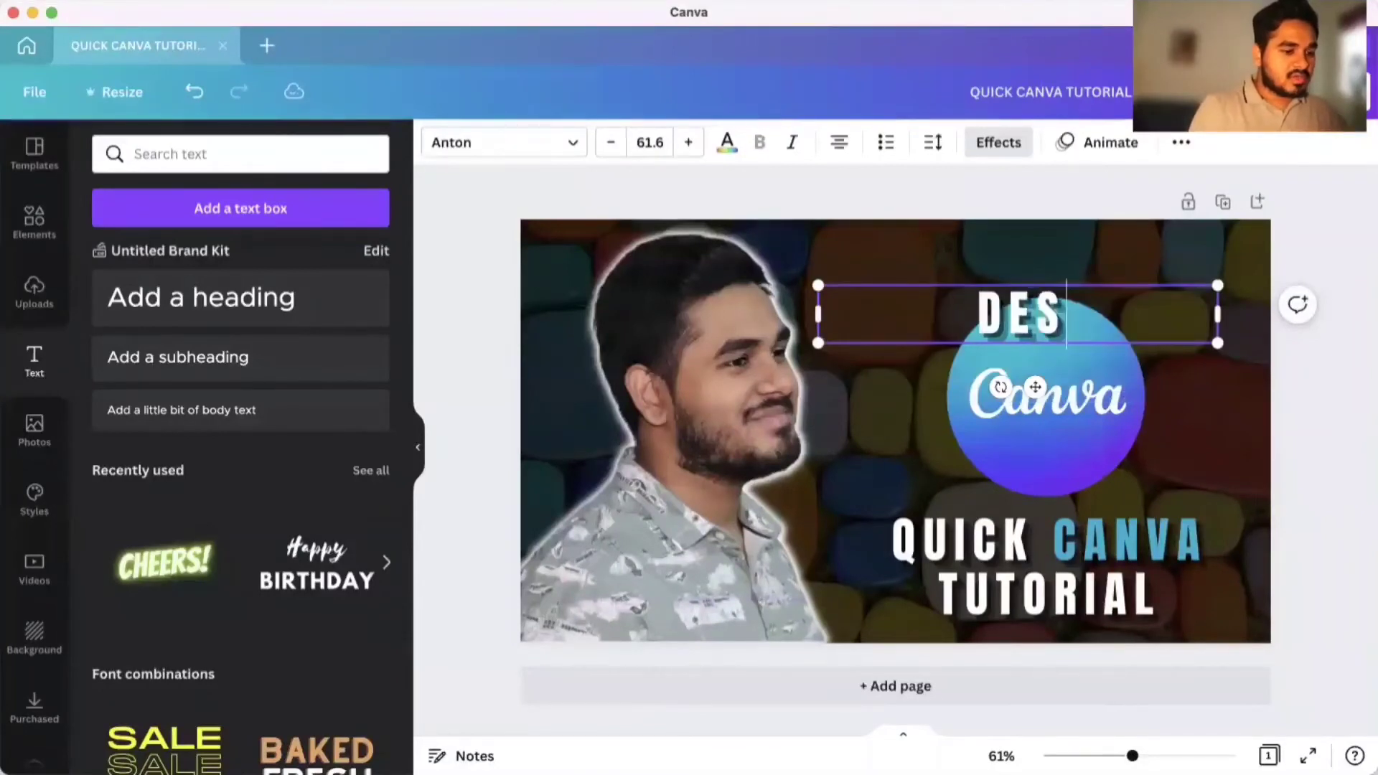
type("IGN A ")
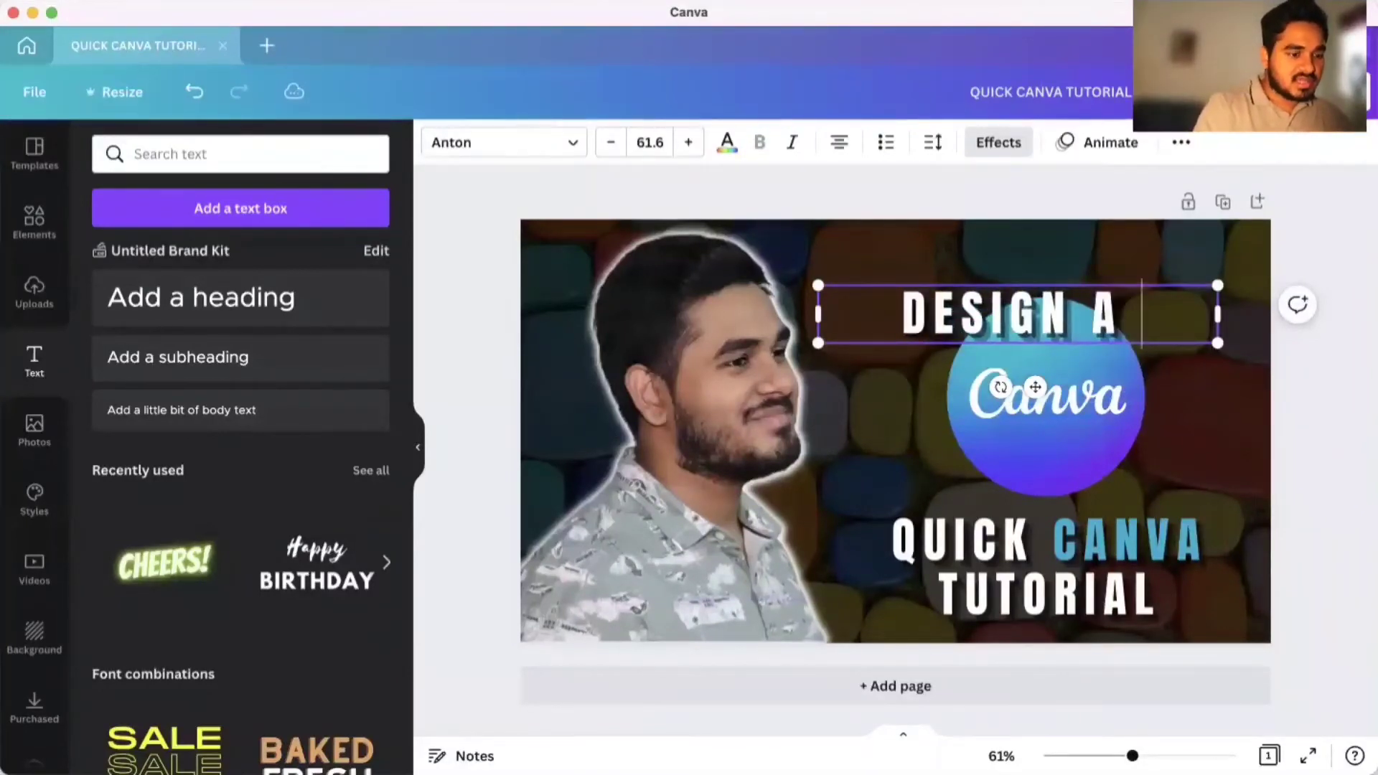
type("THUMBNAIL")
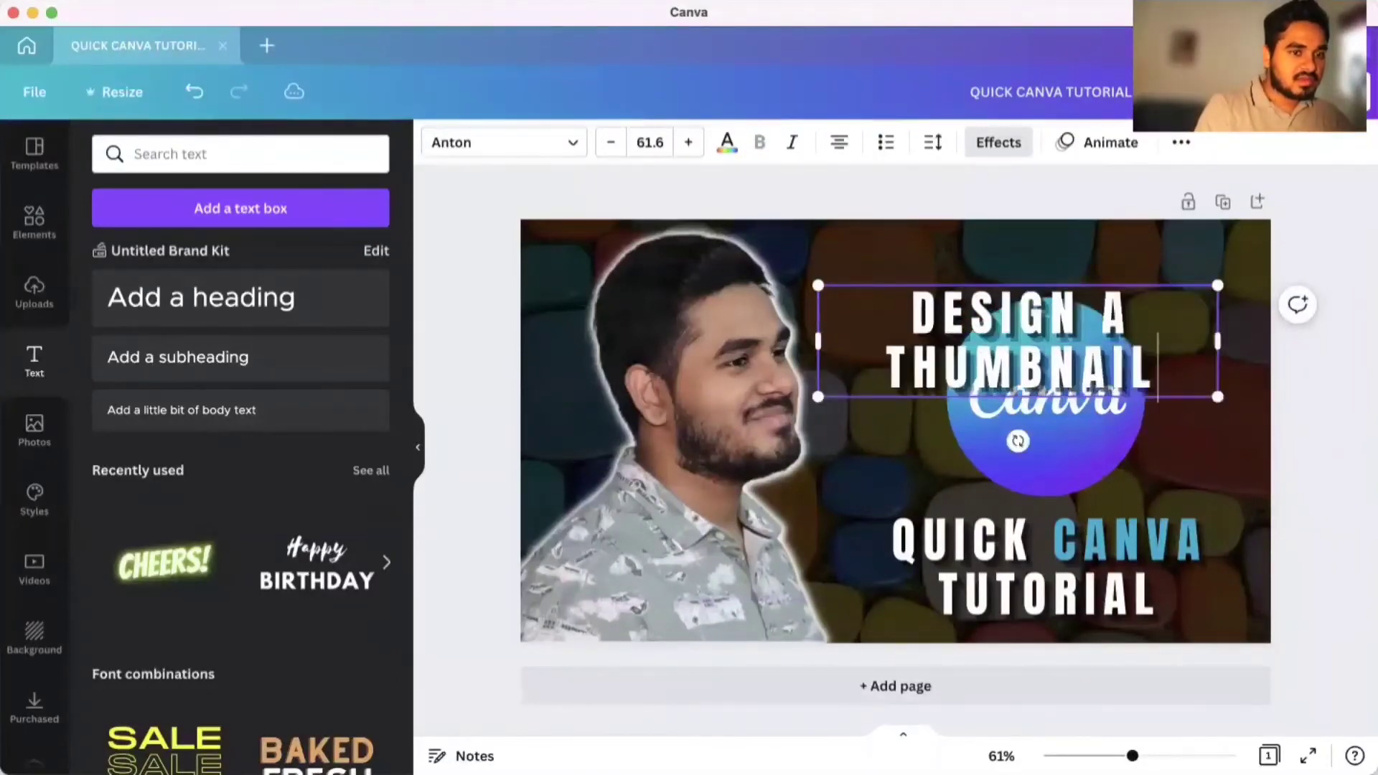
type(" IN 5 MIN")
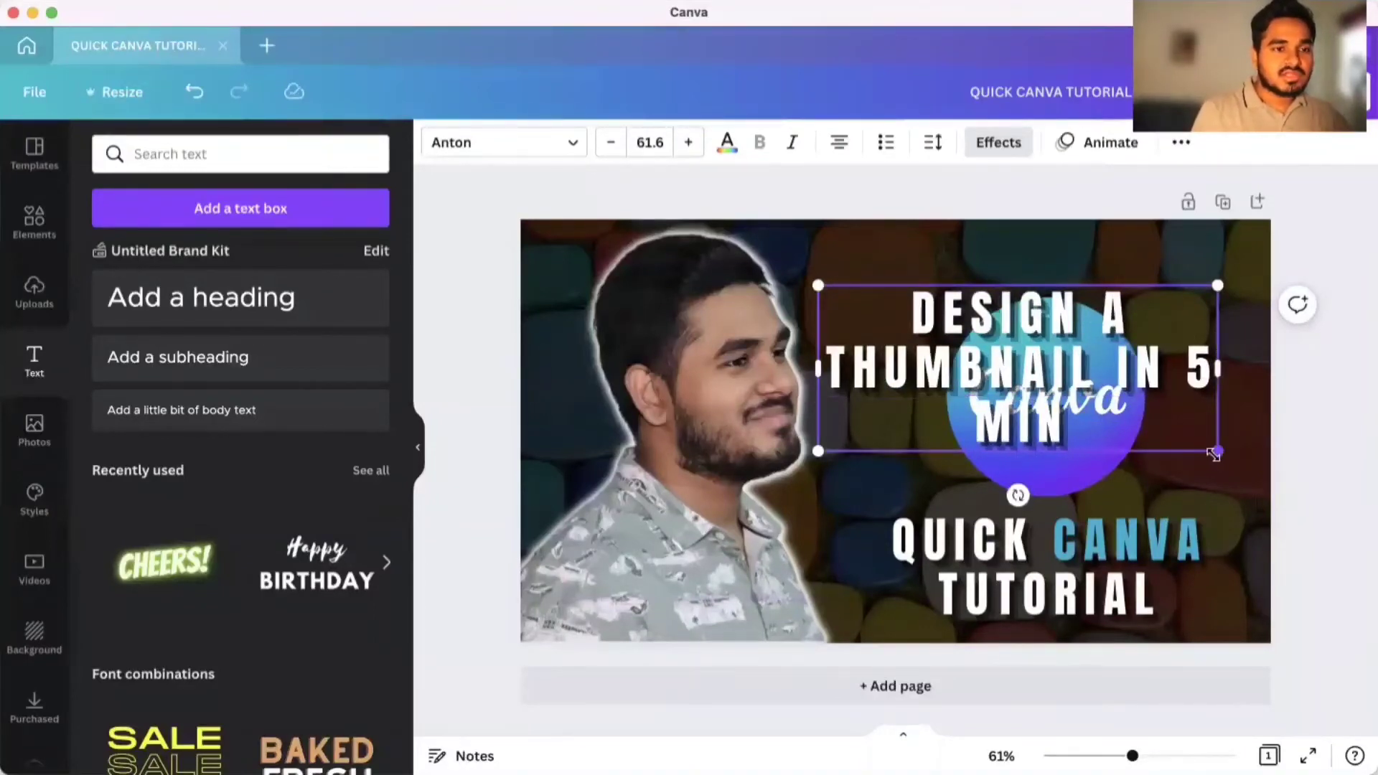
Shrink the "DESIGN A THUMBNAIL IN 5 MIN" text to a single line at size 27.8 and place it above the logo.
left_click_drag(1213, 454, 1188, 316)
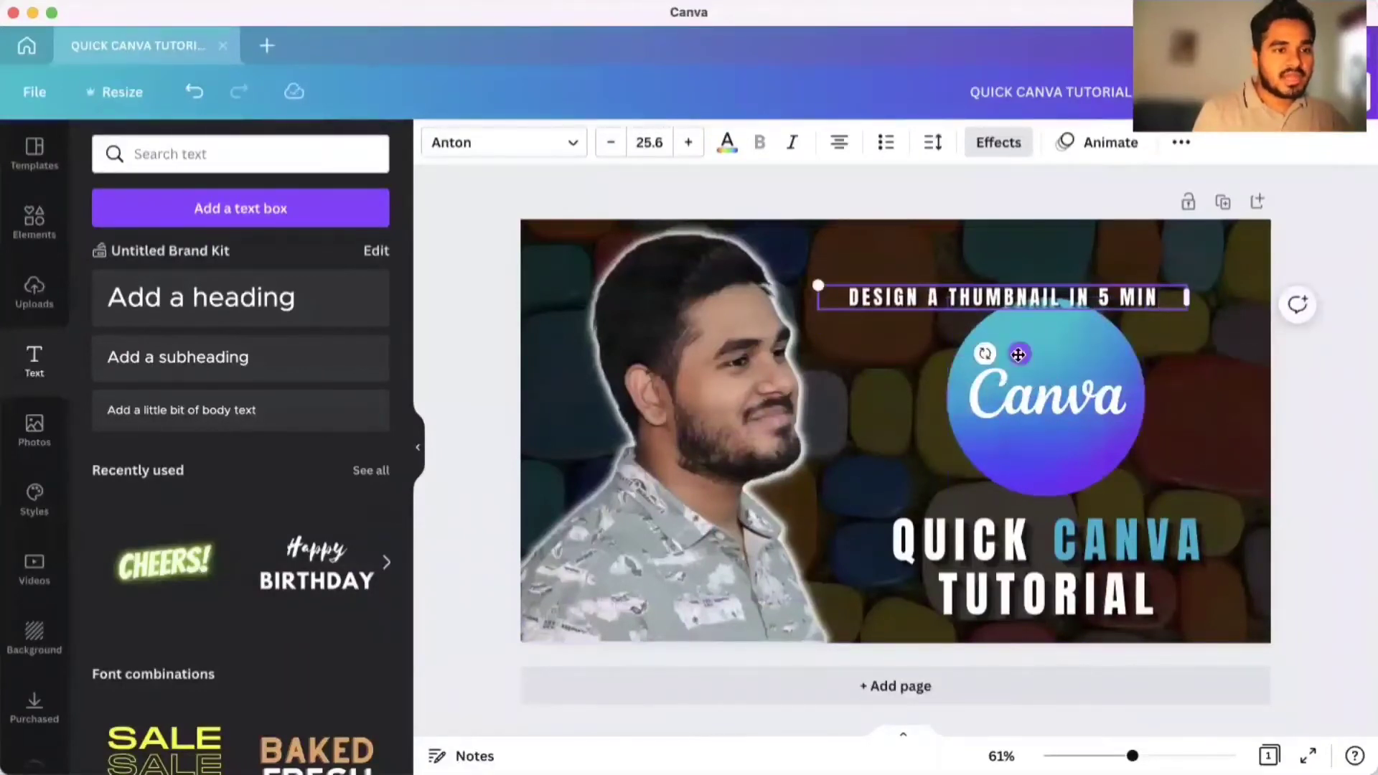
left_click_drag(1018, 355, 1079, 318)
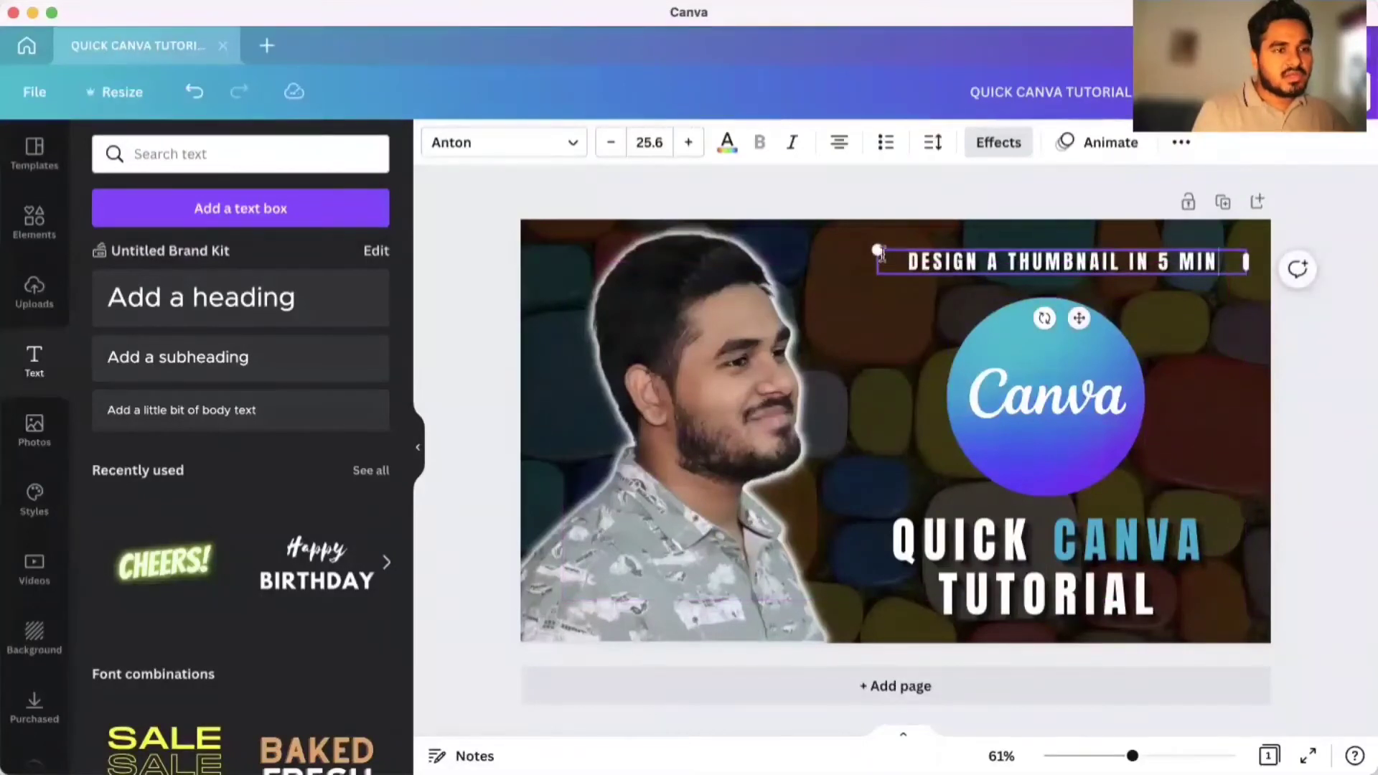
left_click_drag(876, 248, 846, 248)
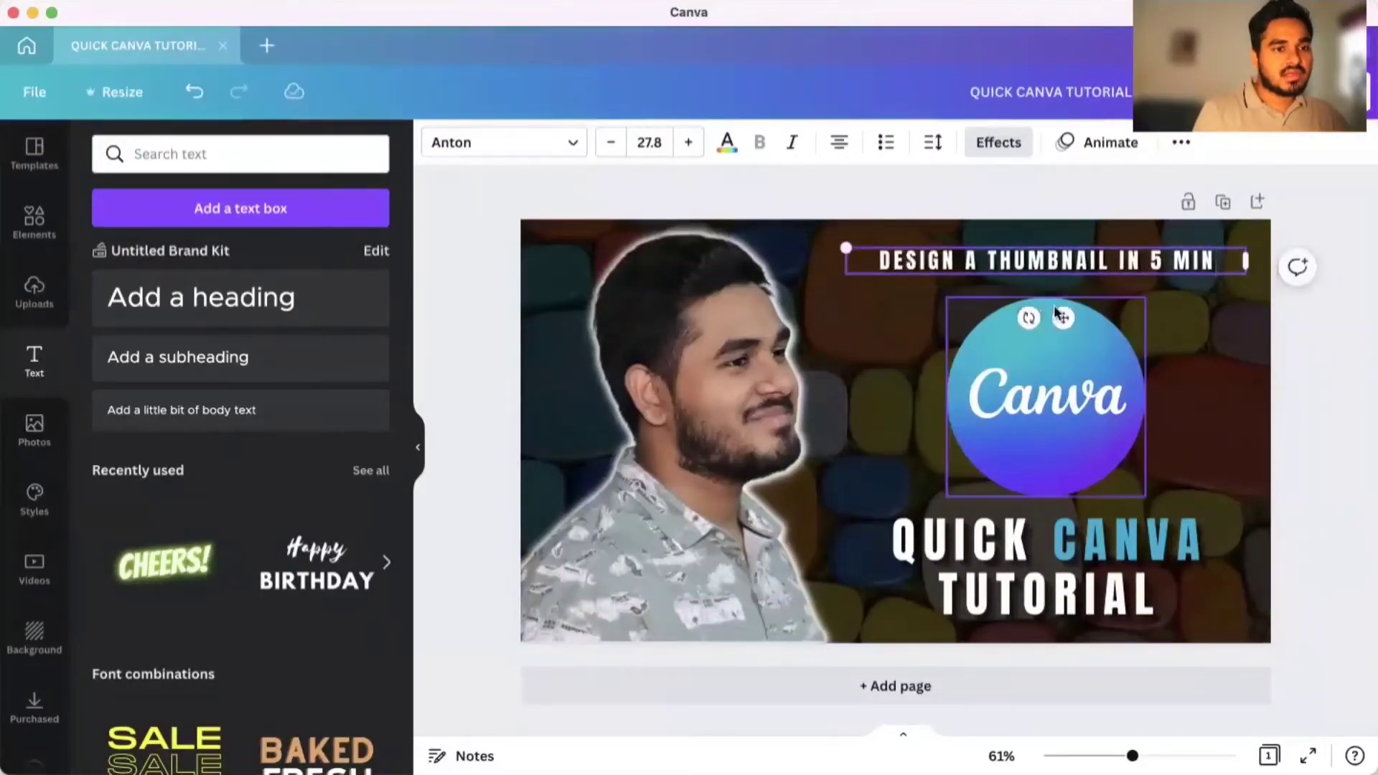
Nudge the tagline slightly up from the logo and enlarge the "QUICK CANVA TUTORIAL" title outward from its lower-left corner.
left_click_drag(1067, 320, 1068, 313)
left_click(1084, 616)
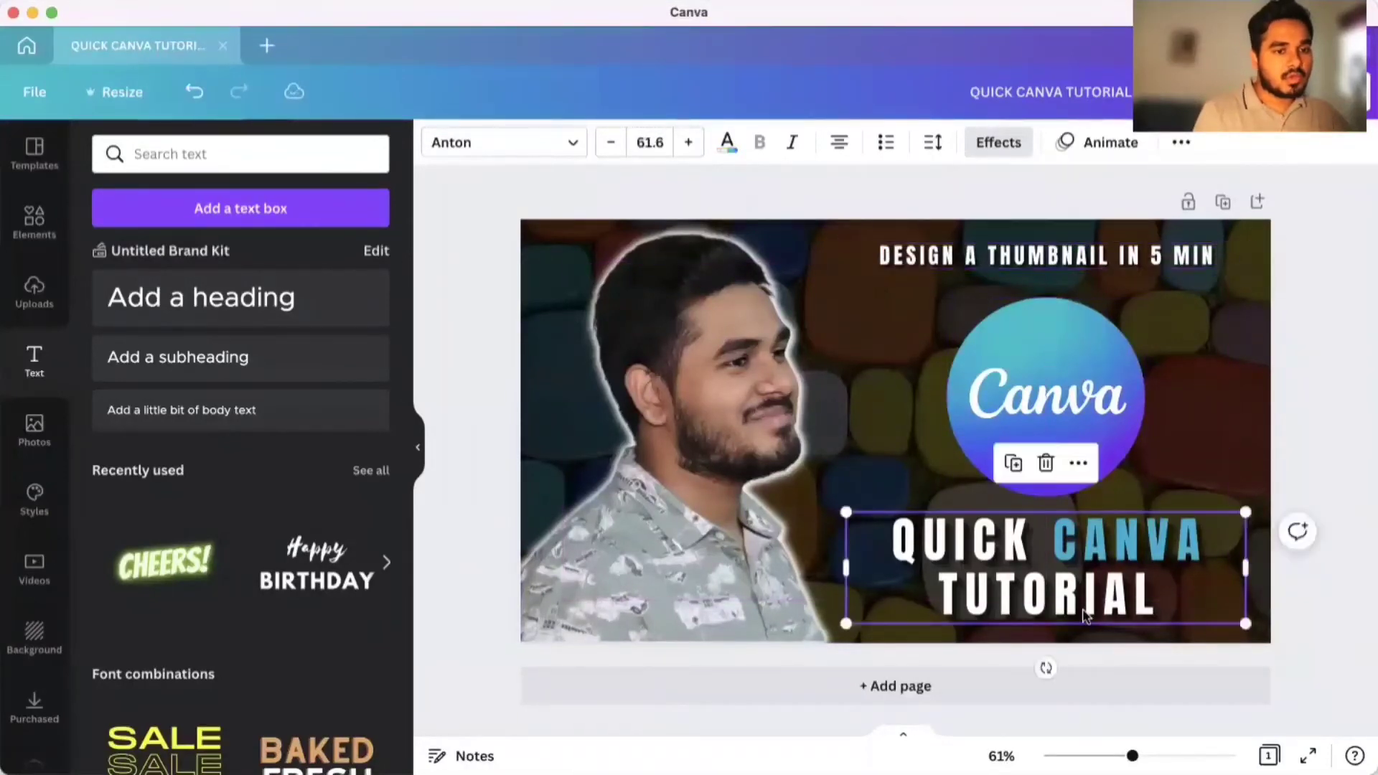
left_click_drag(842, 628, 814, 636)
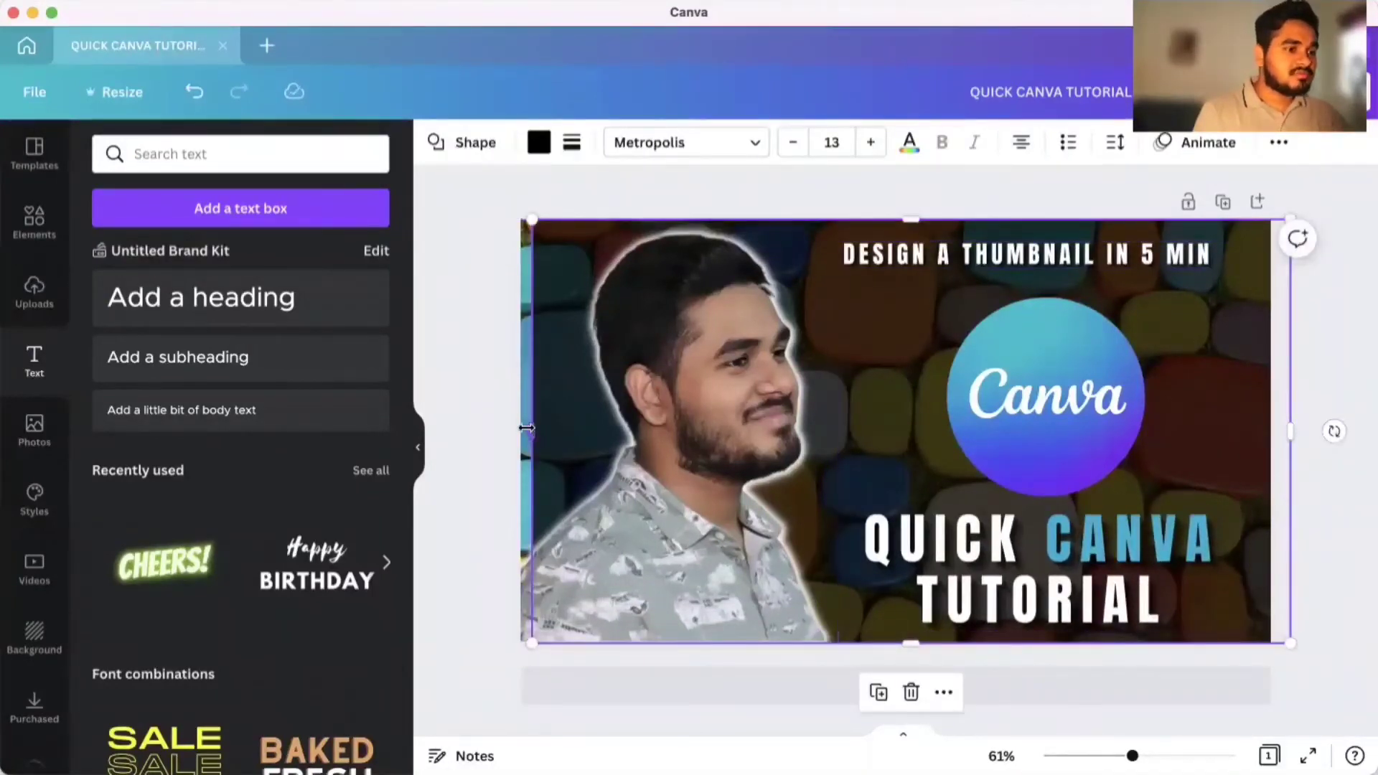
Stretch the black overlay back over the page's left edge, and enlarge the tagline to size 33.6, centred above the logo.
left_click_drag(527, 428, 518, 429)
left_click(1028, 257)
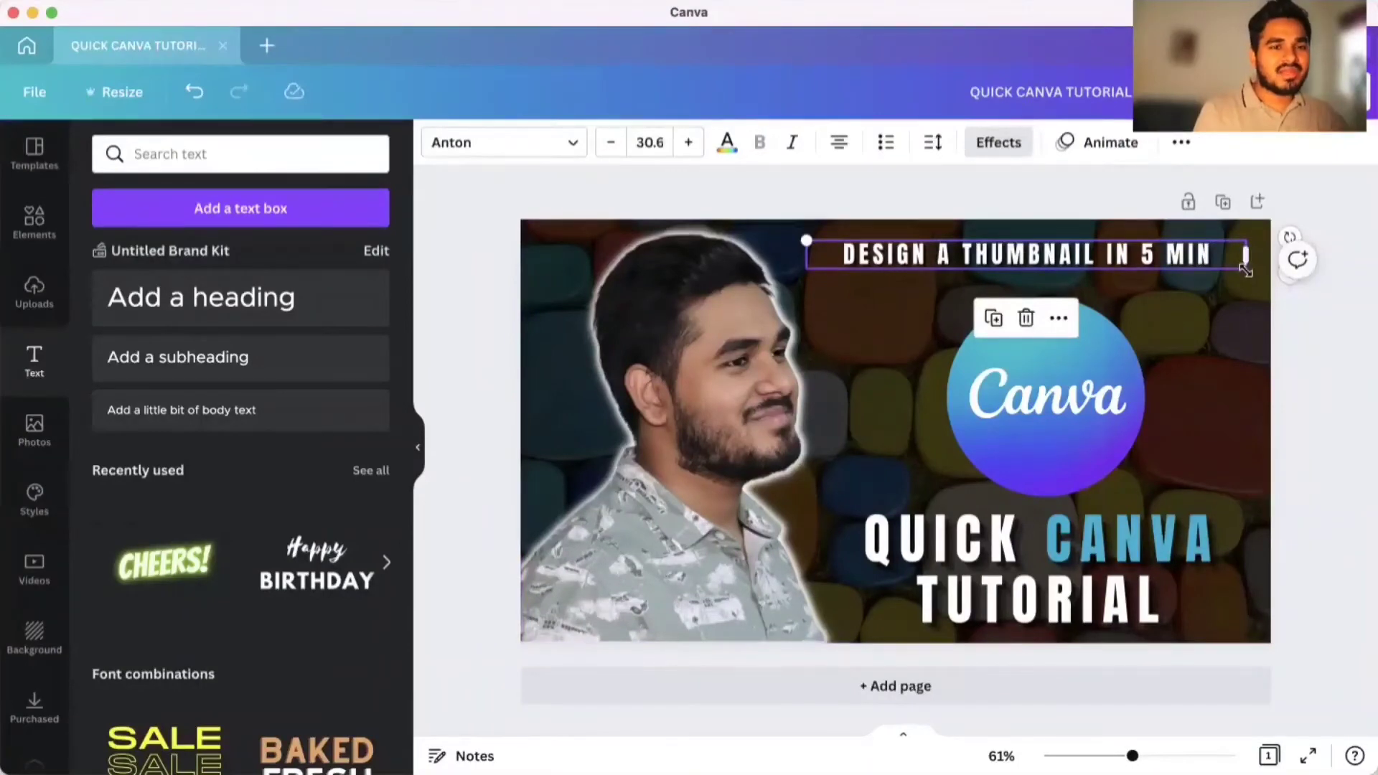
left_click_drag(1246, 271, 1270, 272)
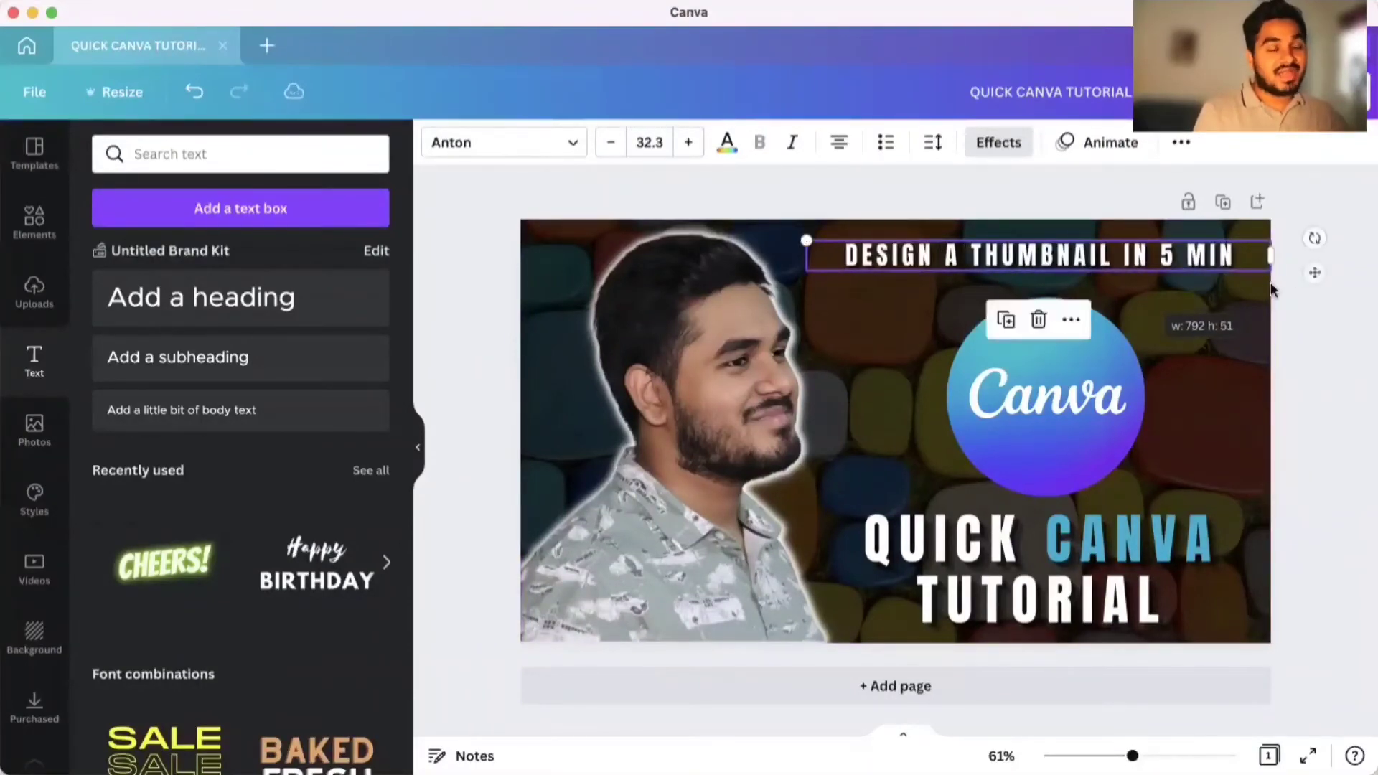
left_click(1319, 364)
left_click(1091, 257)
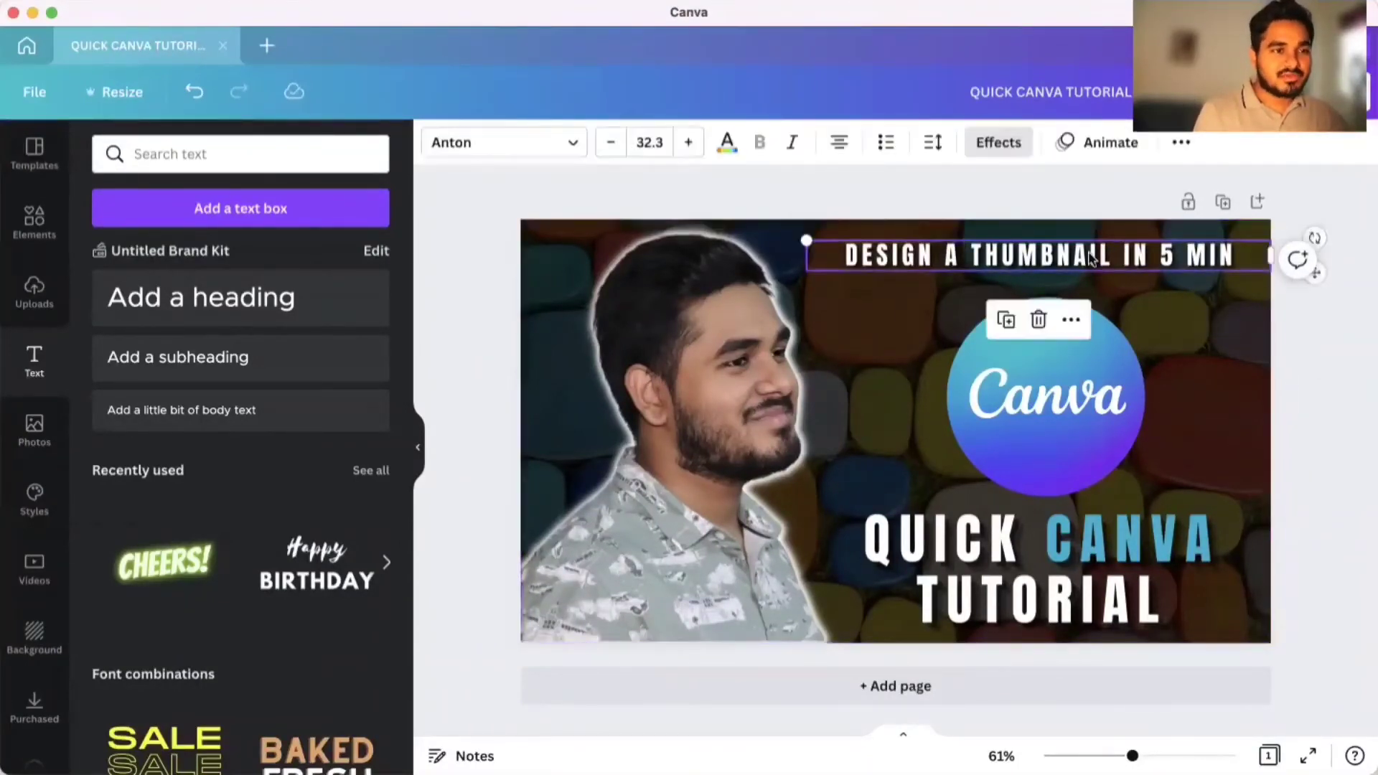
left_click_drag(803, 241, 788, 239)
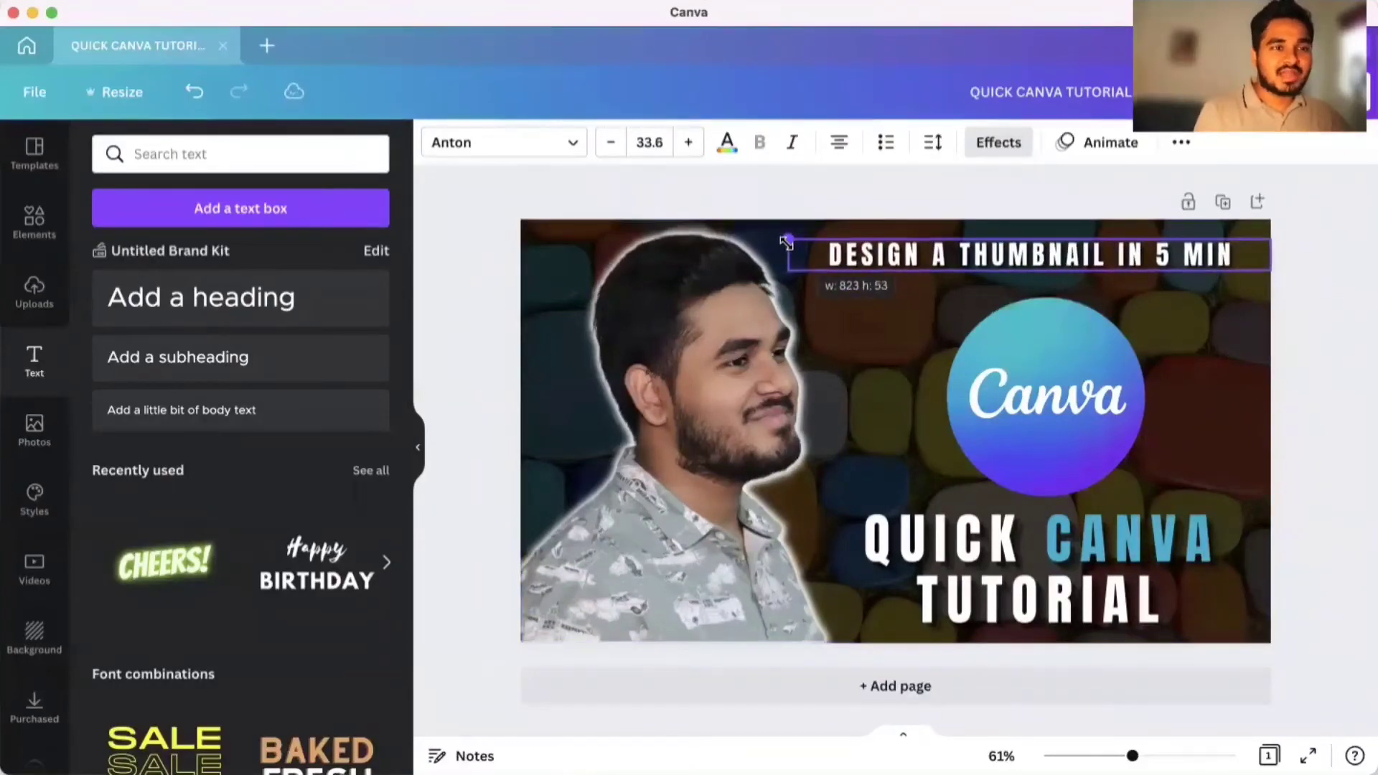
left_click_drag(1056, 264, 1061, 260)
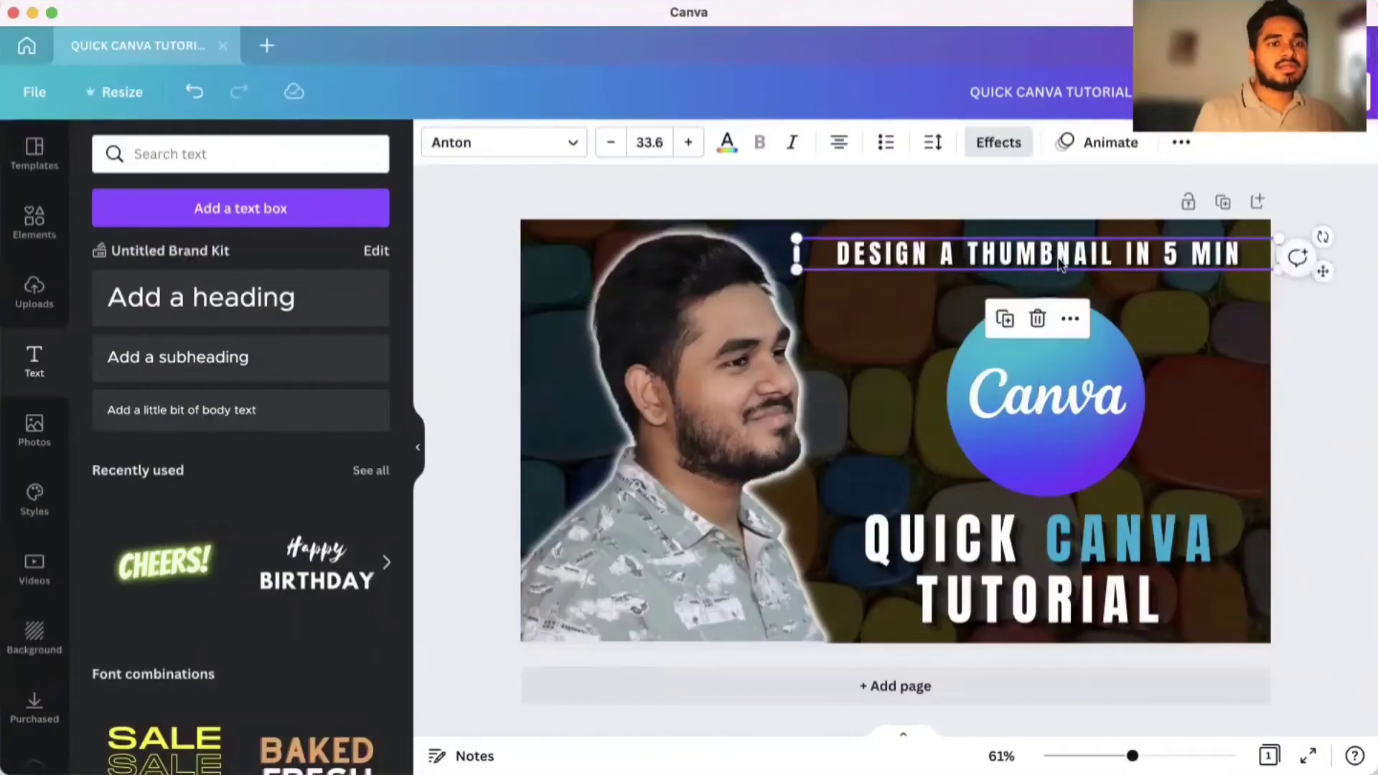
Add a square shape from the recently used elements and reshape it into a thin bar behind the tagline.
left_click(40, 224)
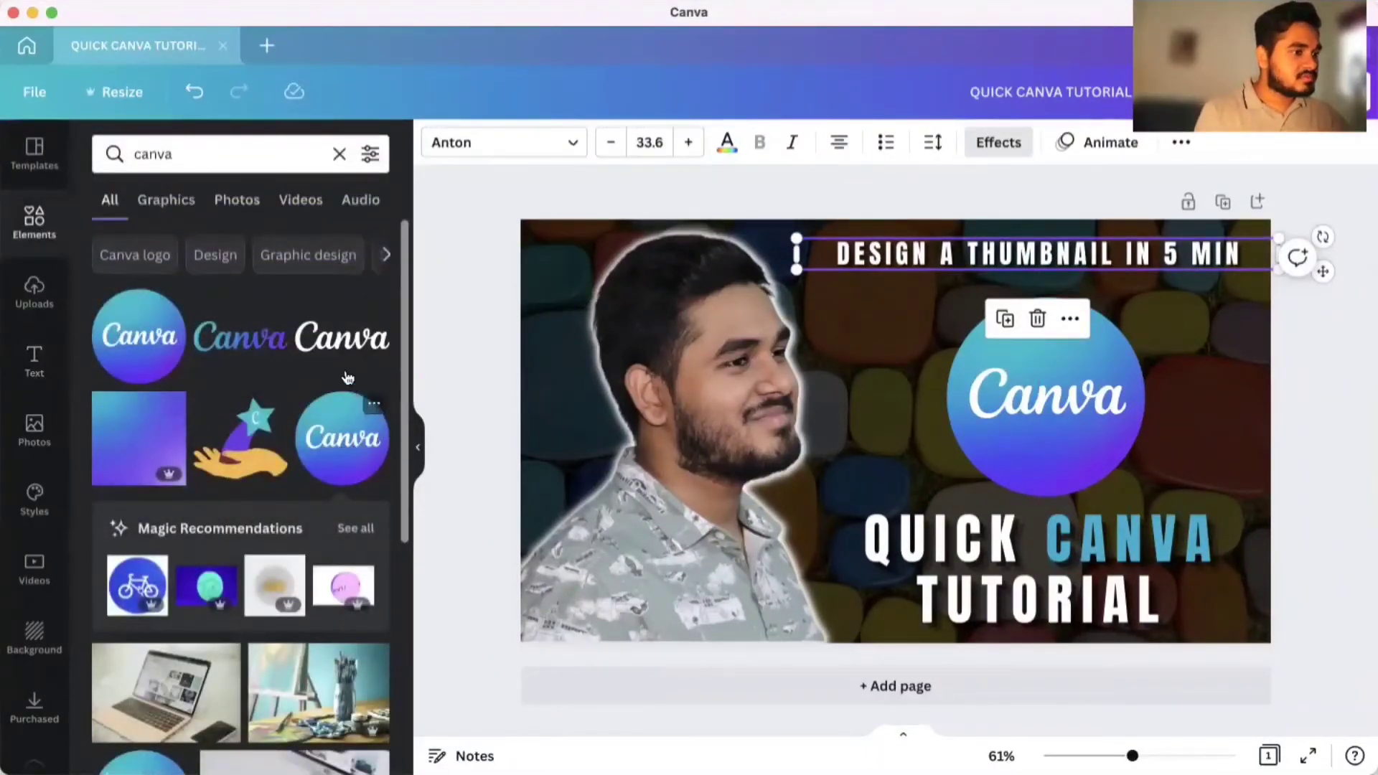
left_click(338, 154)
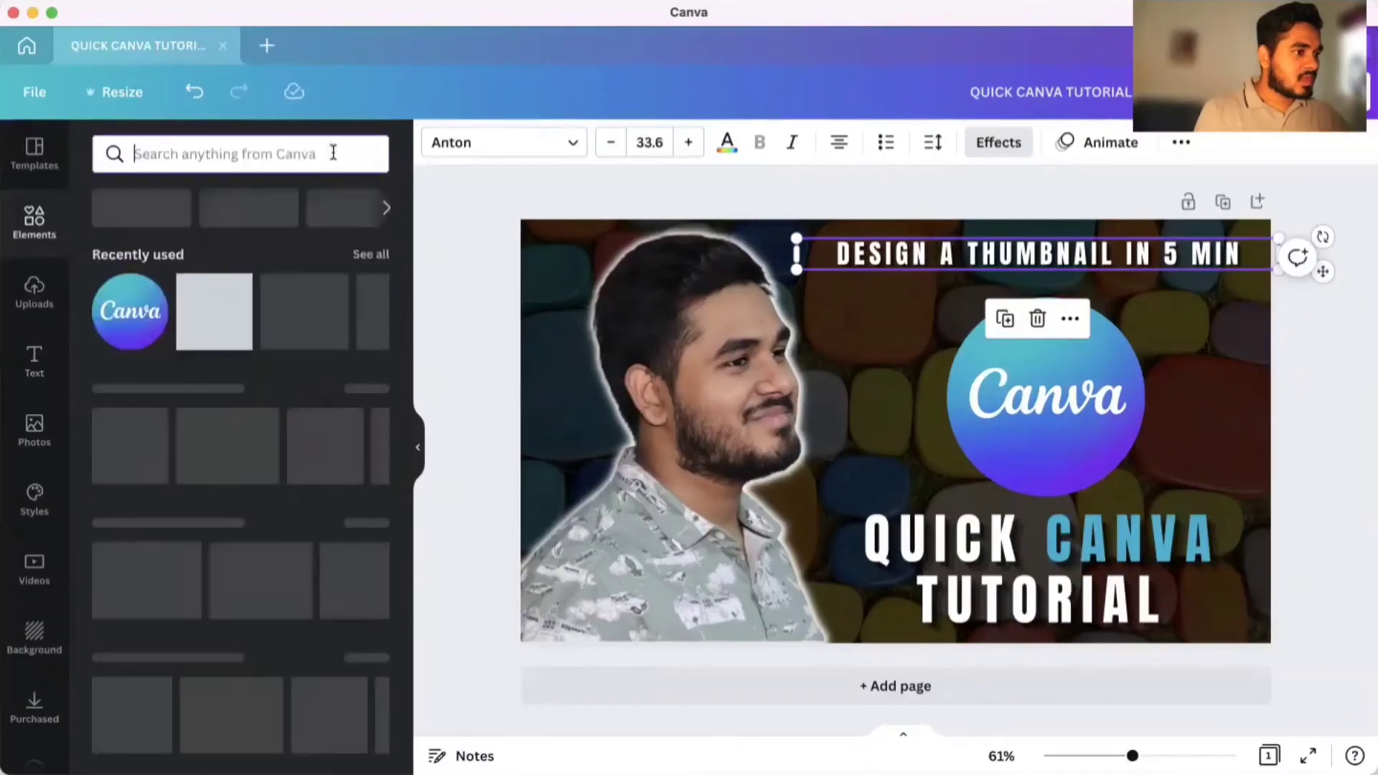
left_click(218, 310)
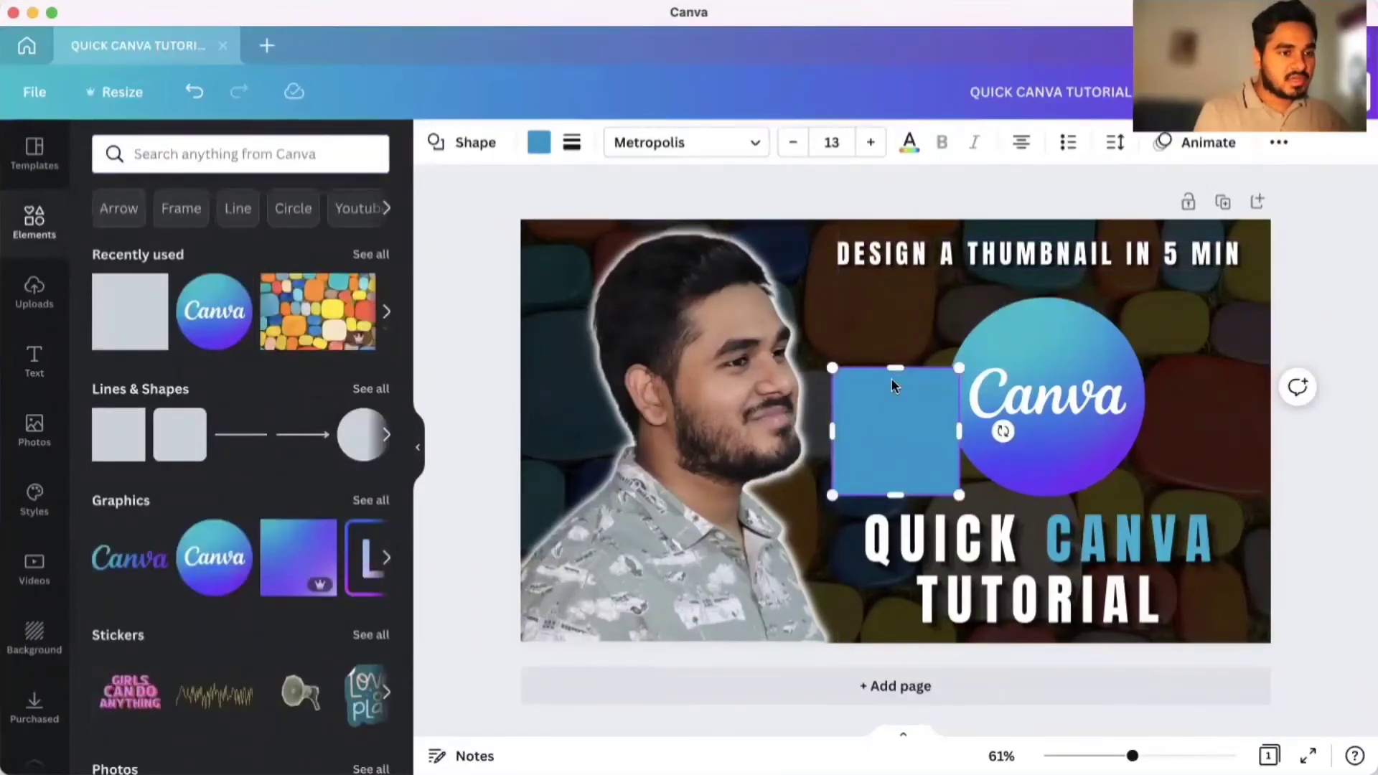
left_click_drag(891, 378, 887, 253)
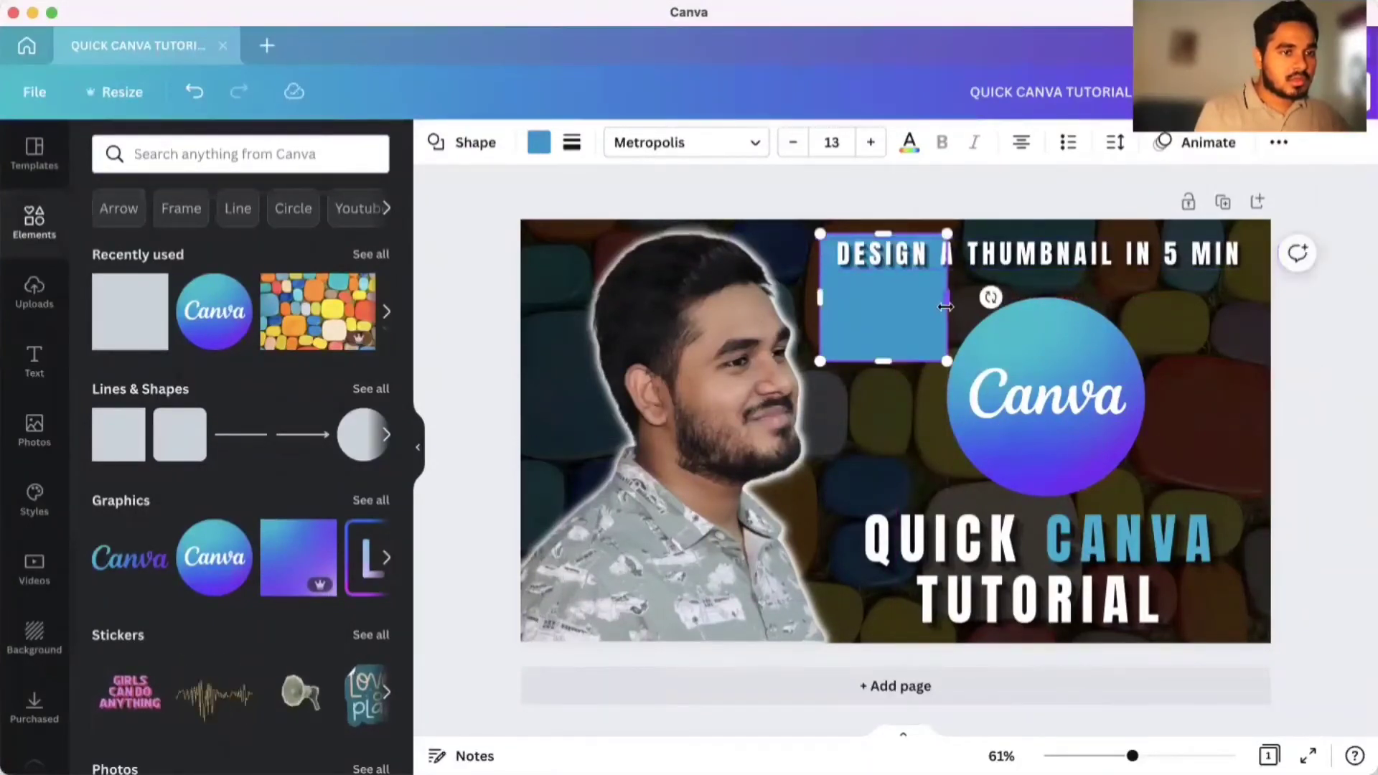
left_click_drag(946, 307, 1251, 301)
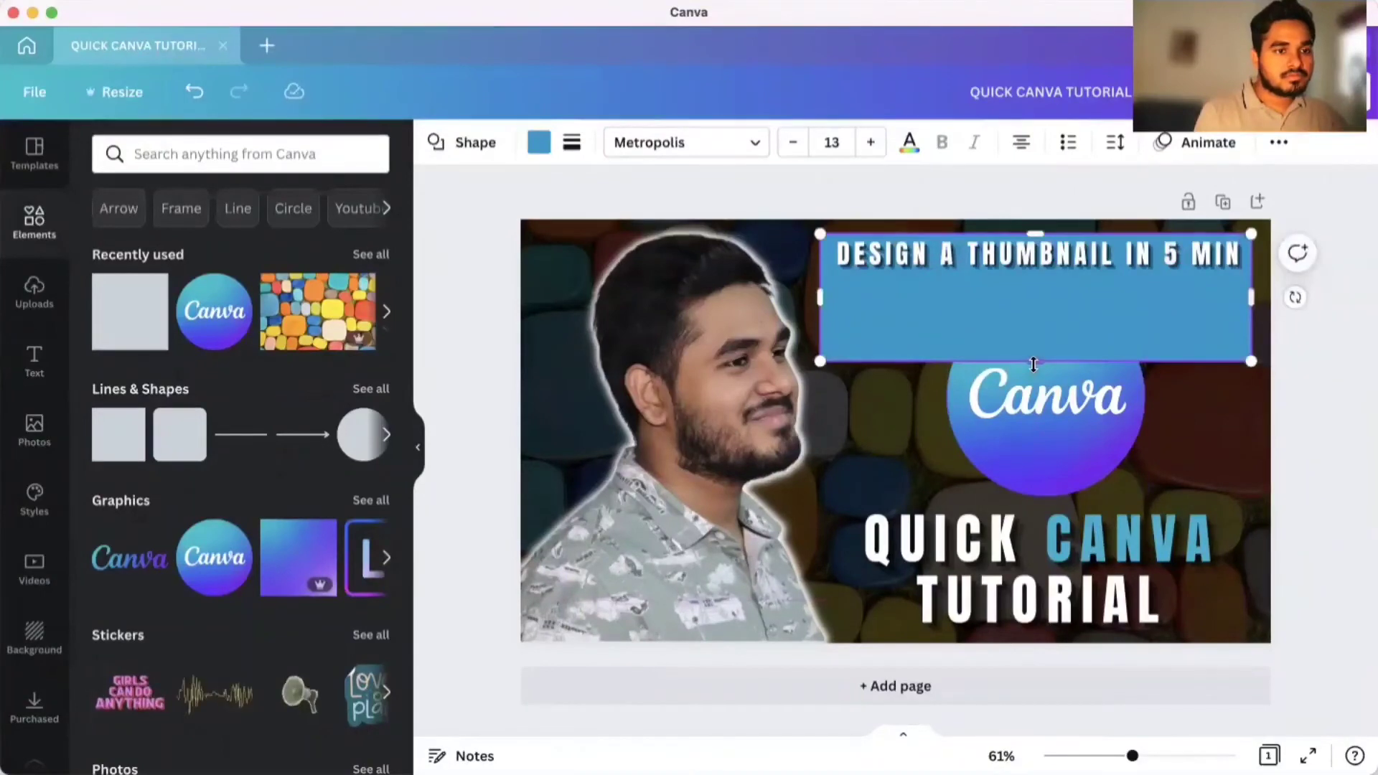
left_click_drag(1033, 349, 1033, 280)
Try black as the fill of the bar behind the tagline, and set the fill to white.
left_click(538, 142)
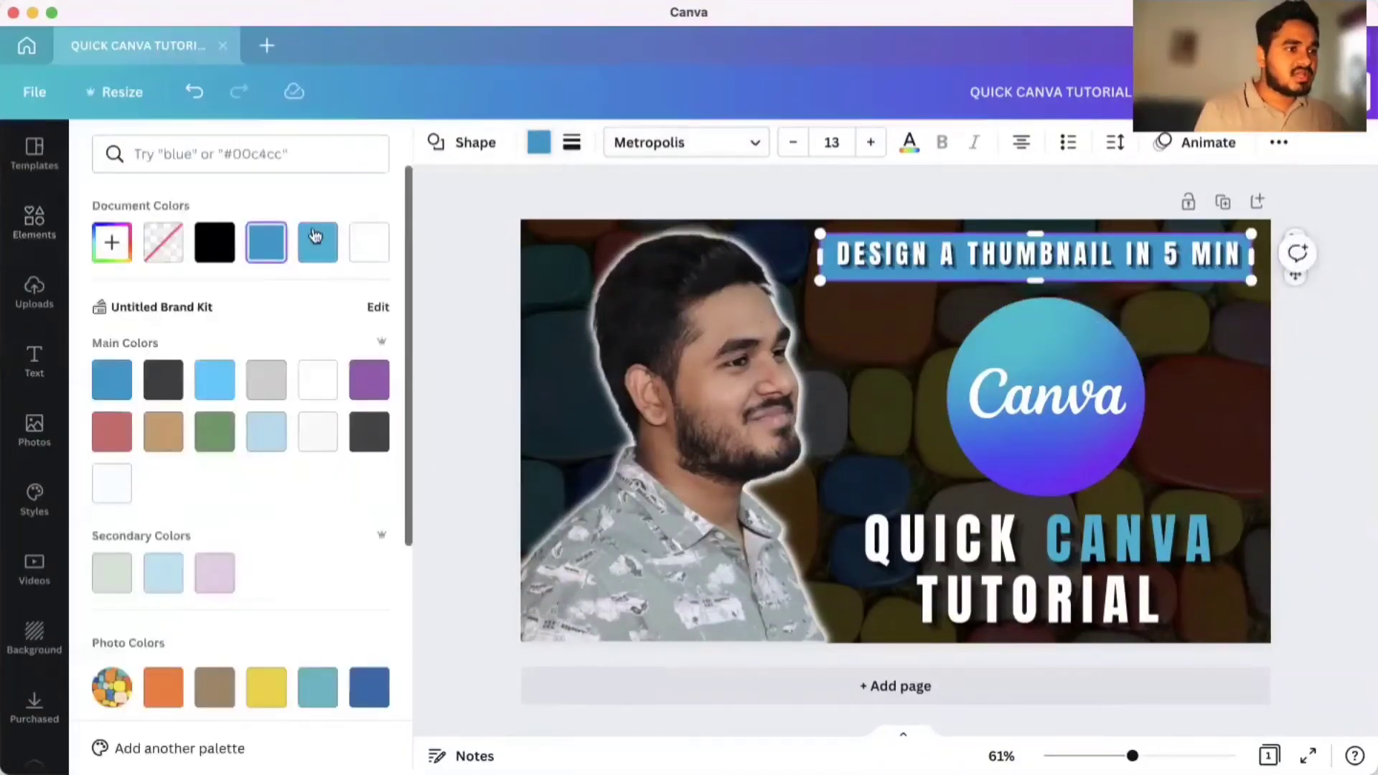
left_click(221, 248)
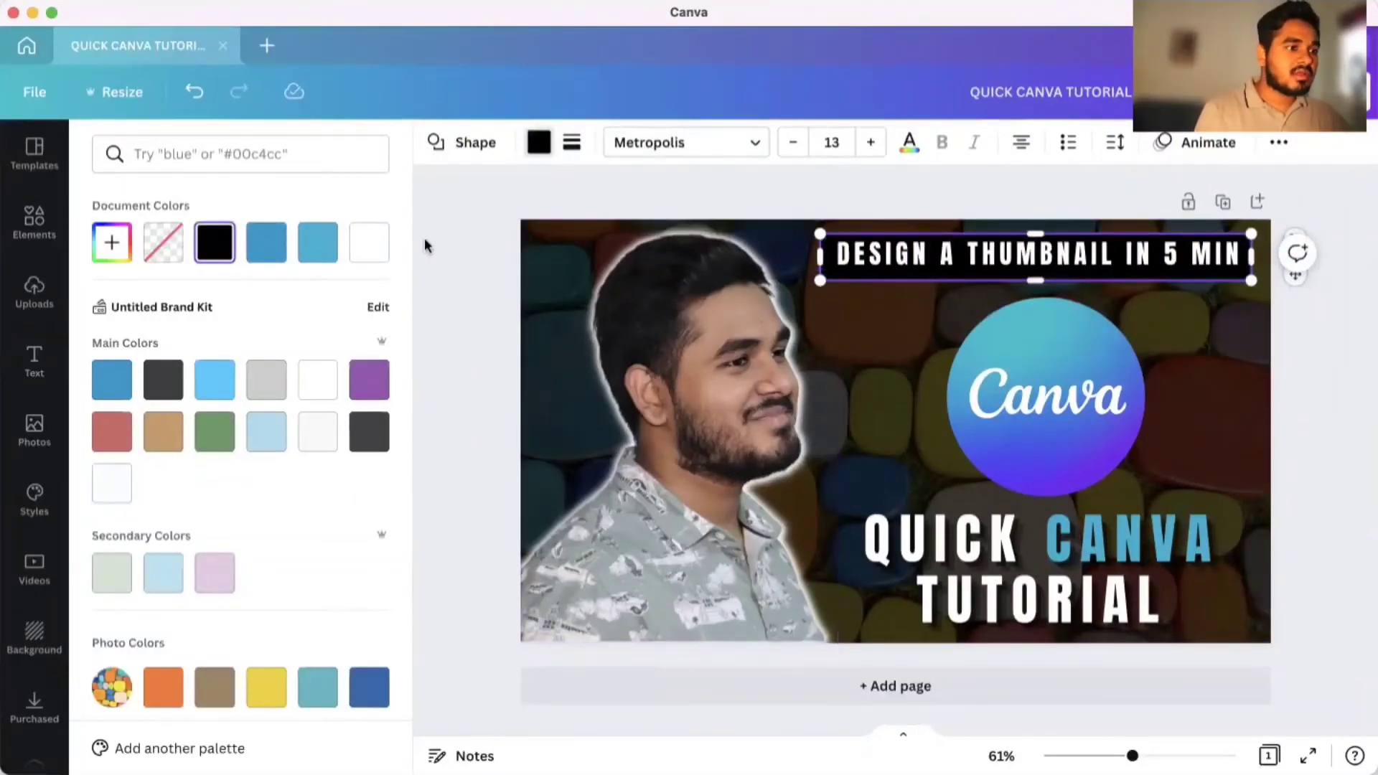
left_click(368, 252)
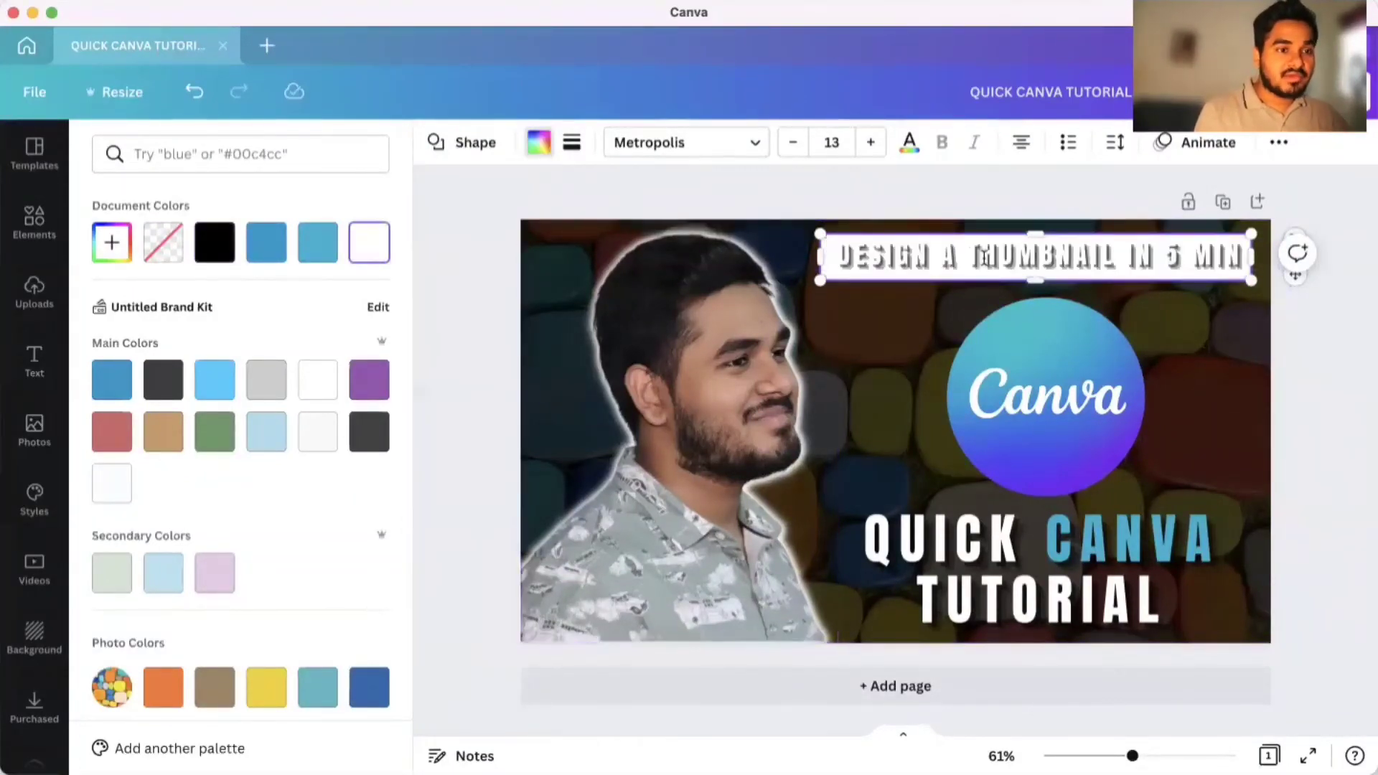
Try black for the tagline text and recolour it with the medium blue from the Canva logo's photo colours.
left_click(945, 262)
left_click(727, 142)
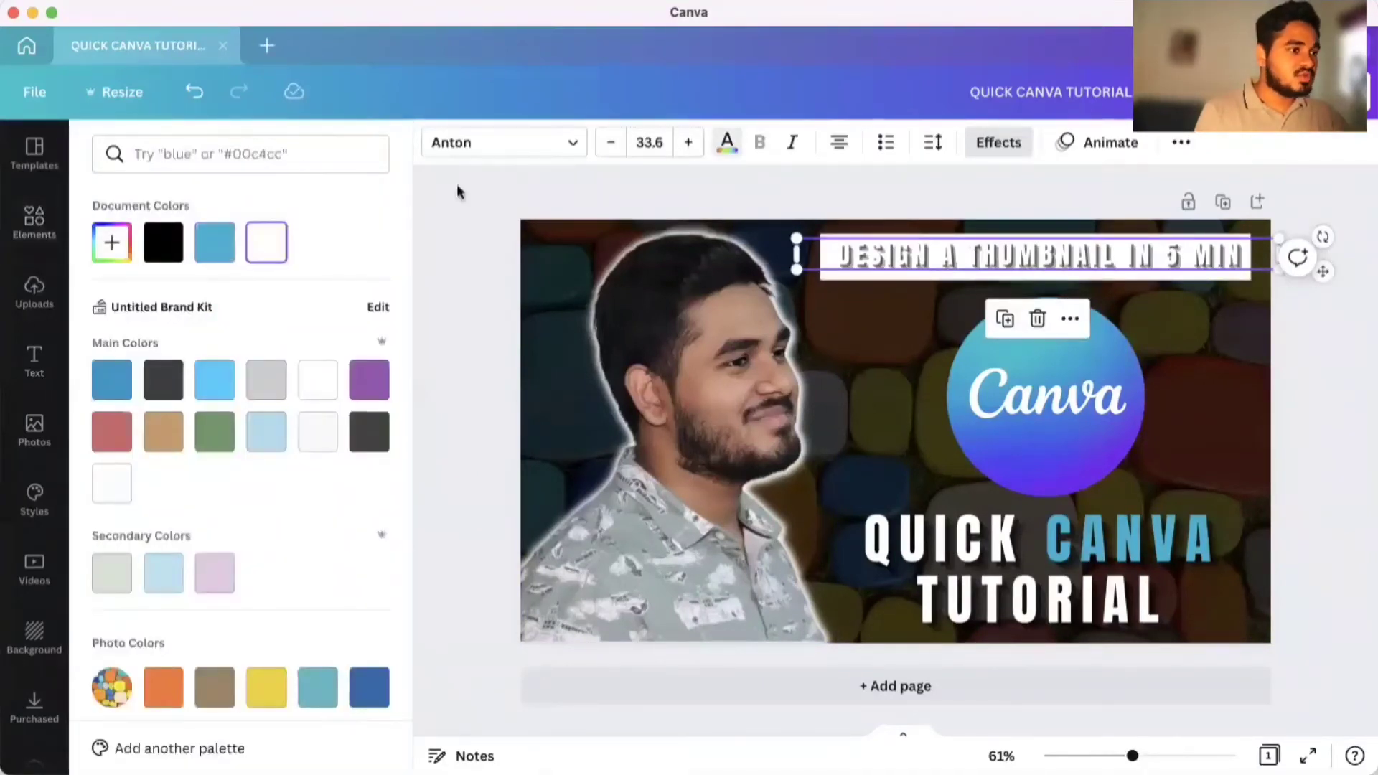
left_click(162, 243)
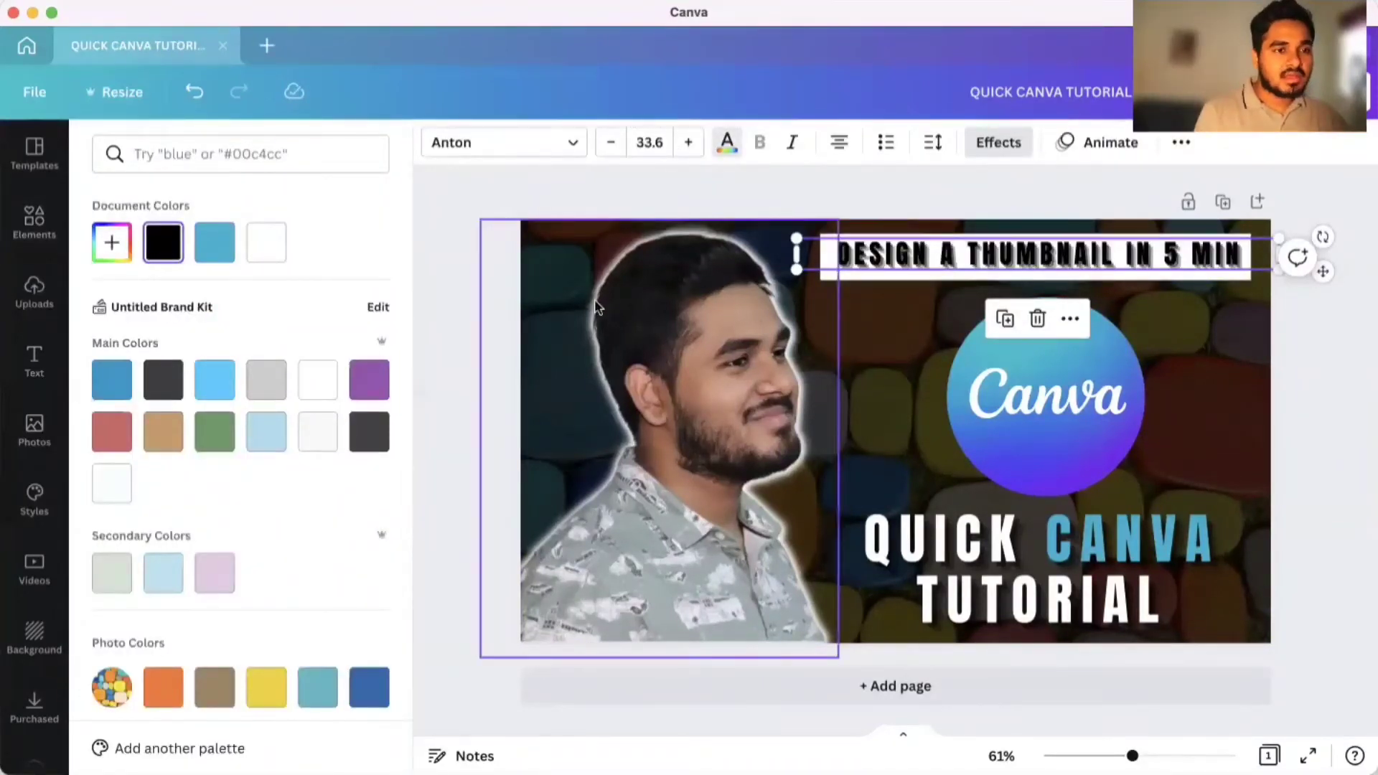
scroll(276, 465, "down", 3)
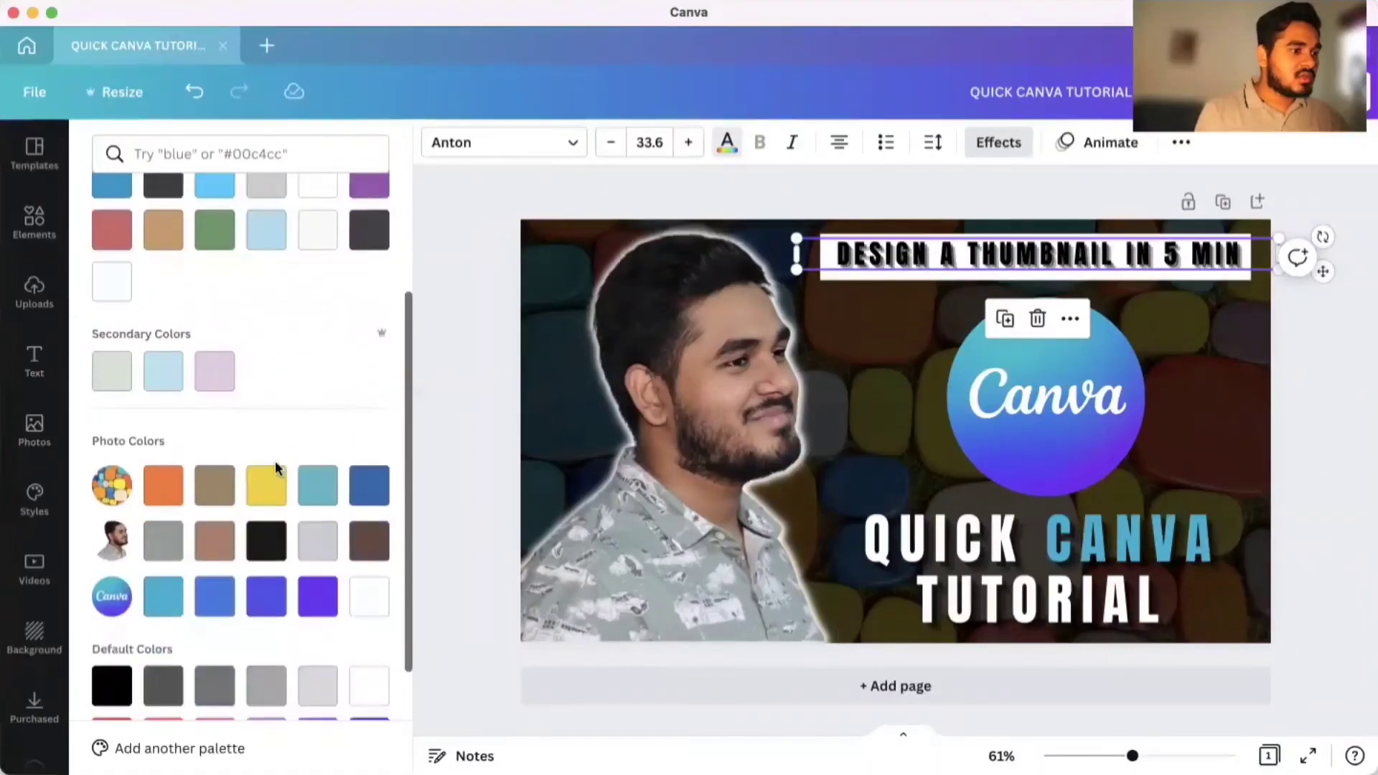
left_click(215, 597)
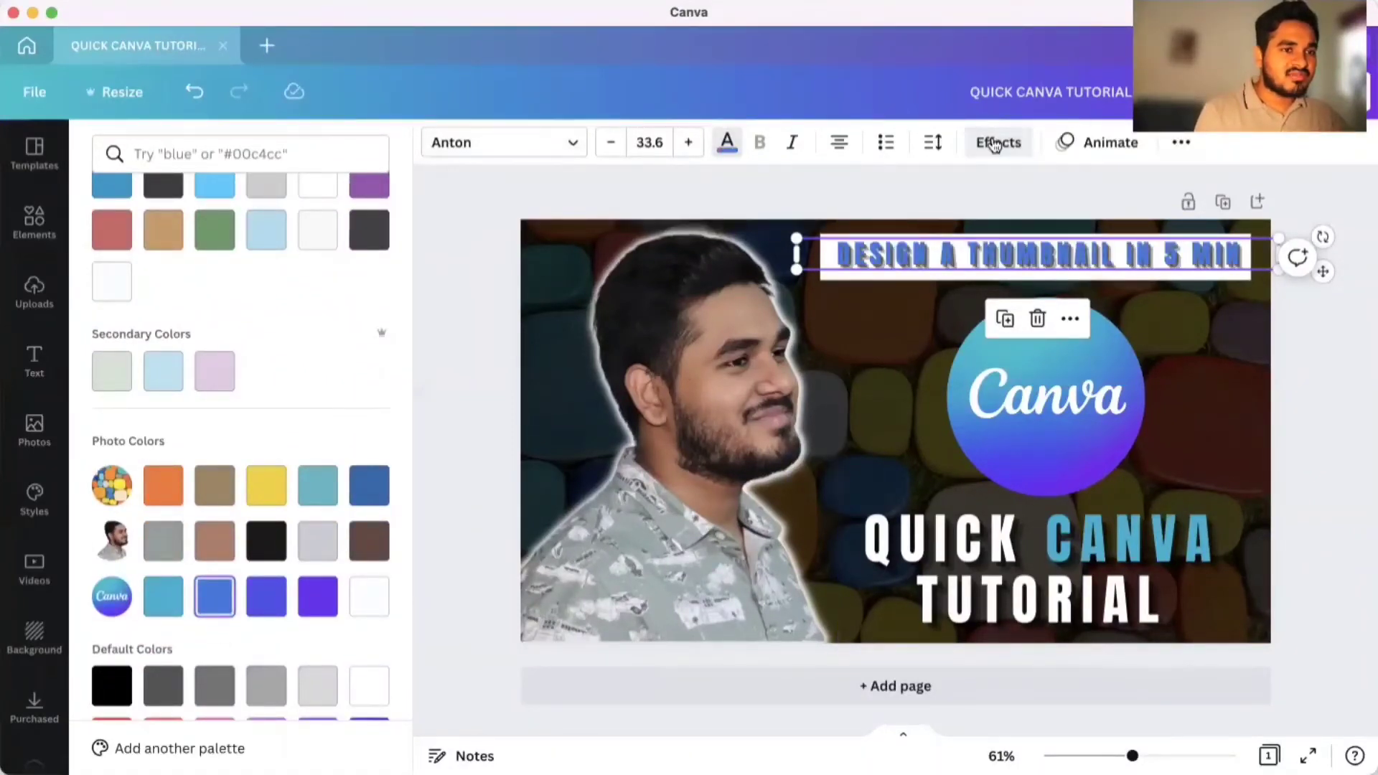
Try the Echo text effect on the tagline, and set its effect style to None.
left_click(994, 144)
left_click(343, 403)
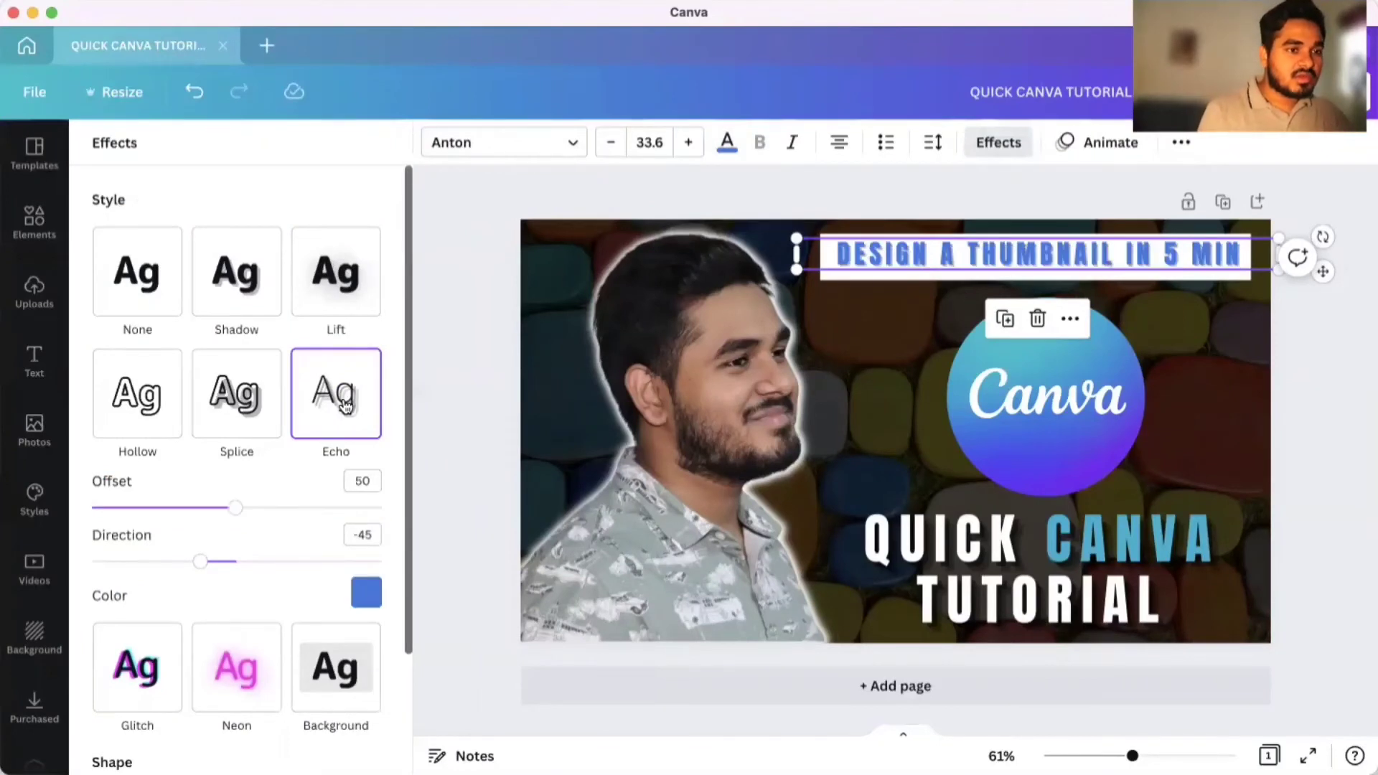
left_click(158, 287)
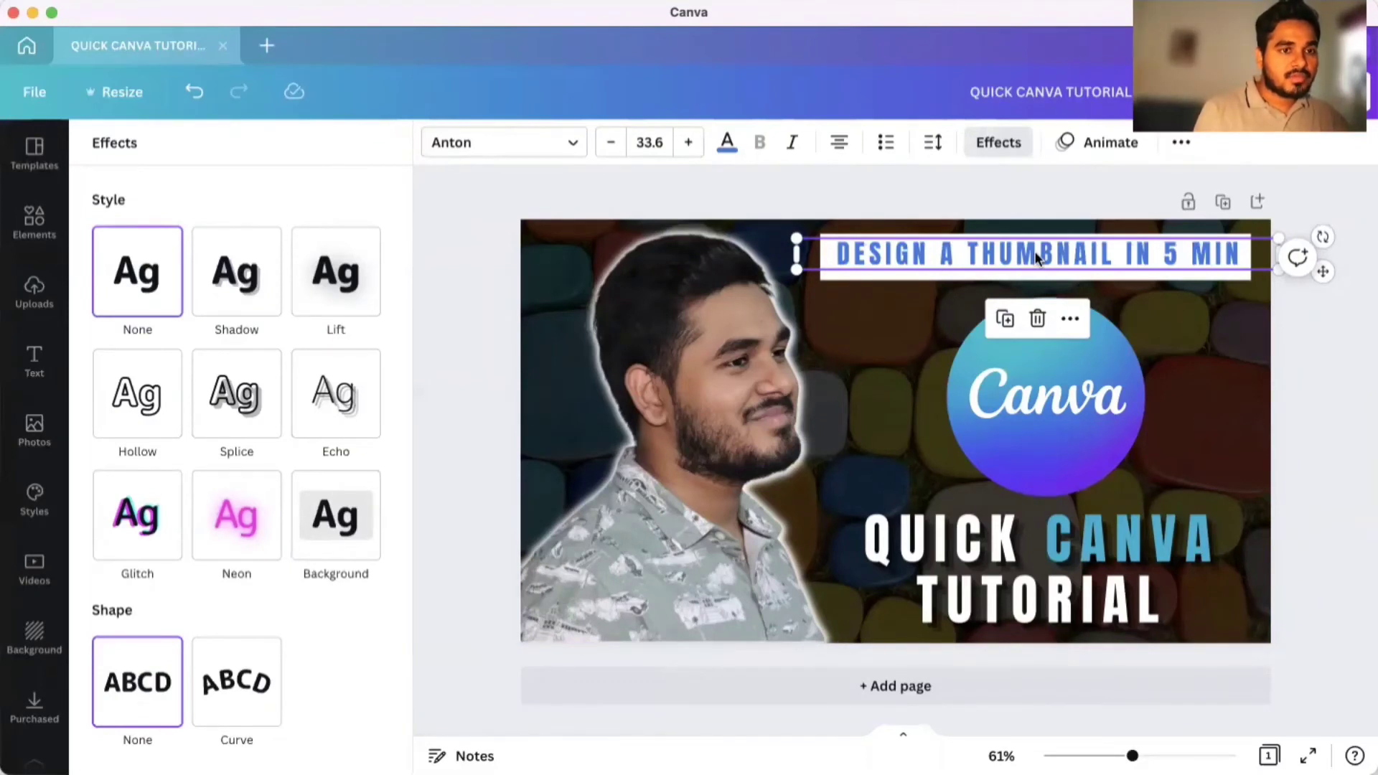
Nudge the tagline slightly down within the white bar and recolour it with the dark blue from the background photo's colours.
left_click(1170, 245)
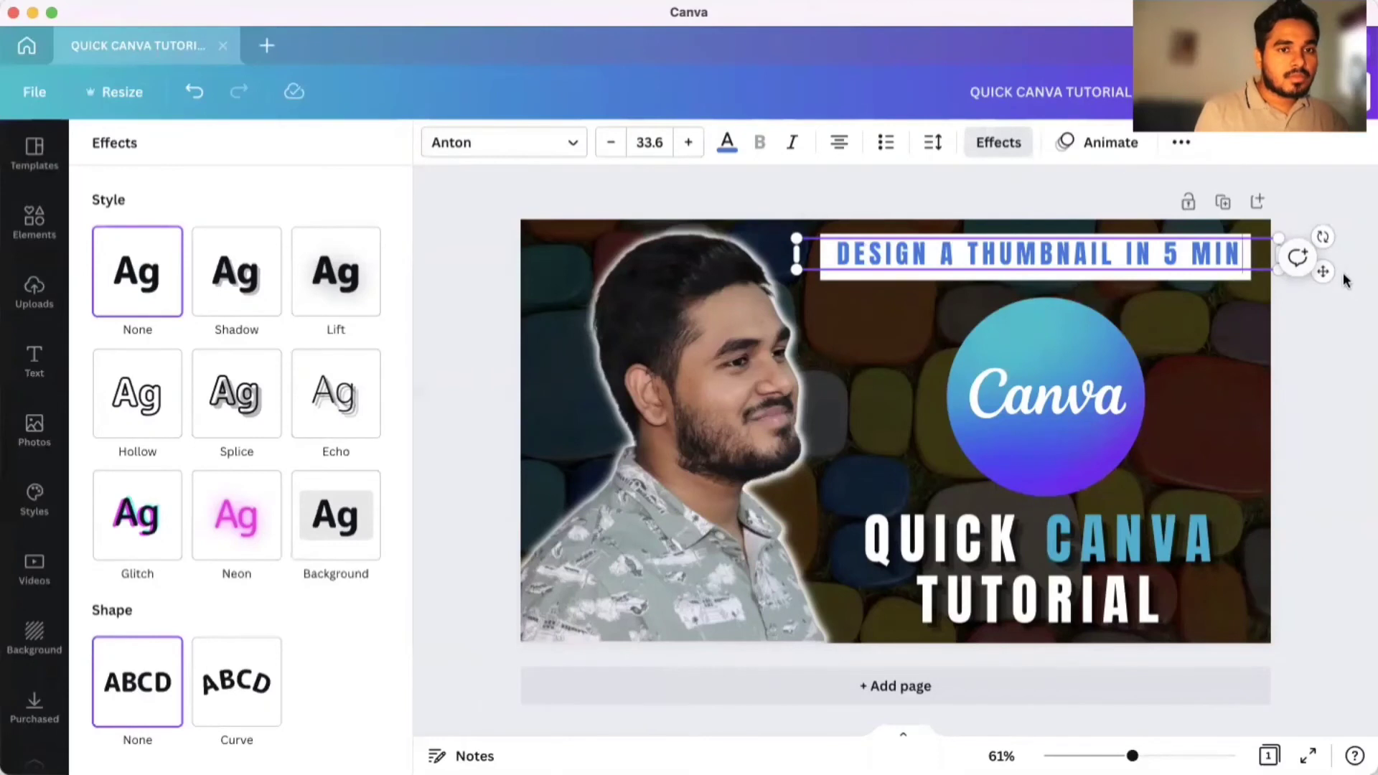
left_click_drag(1327, 274, 1327, 276)
left_click(728, 147)
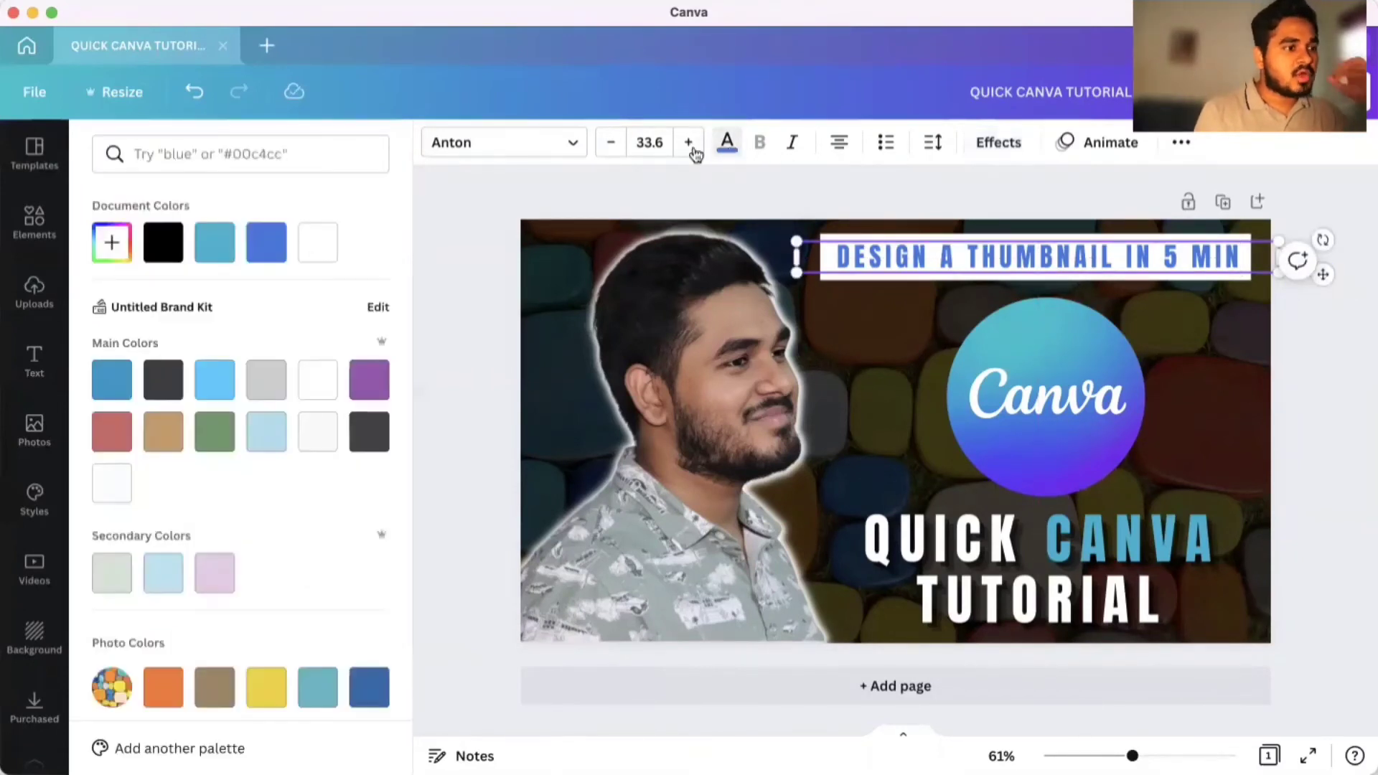
left_click(370, 689)
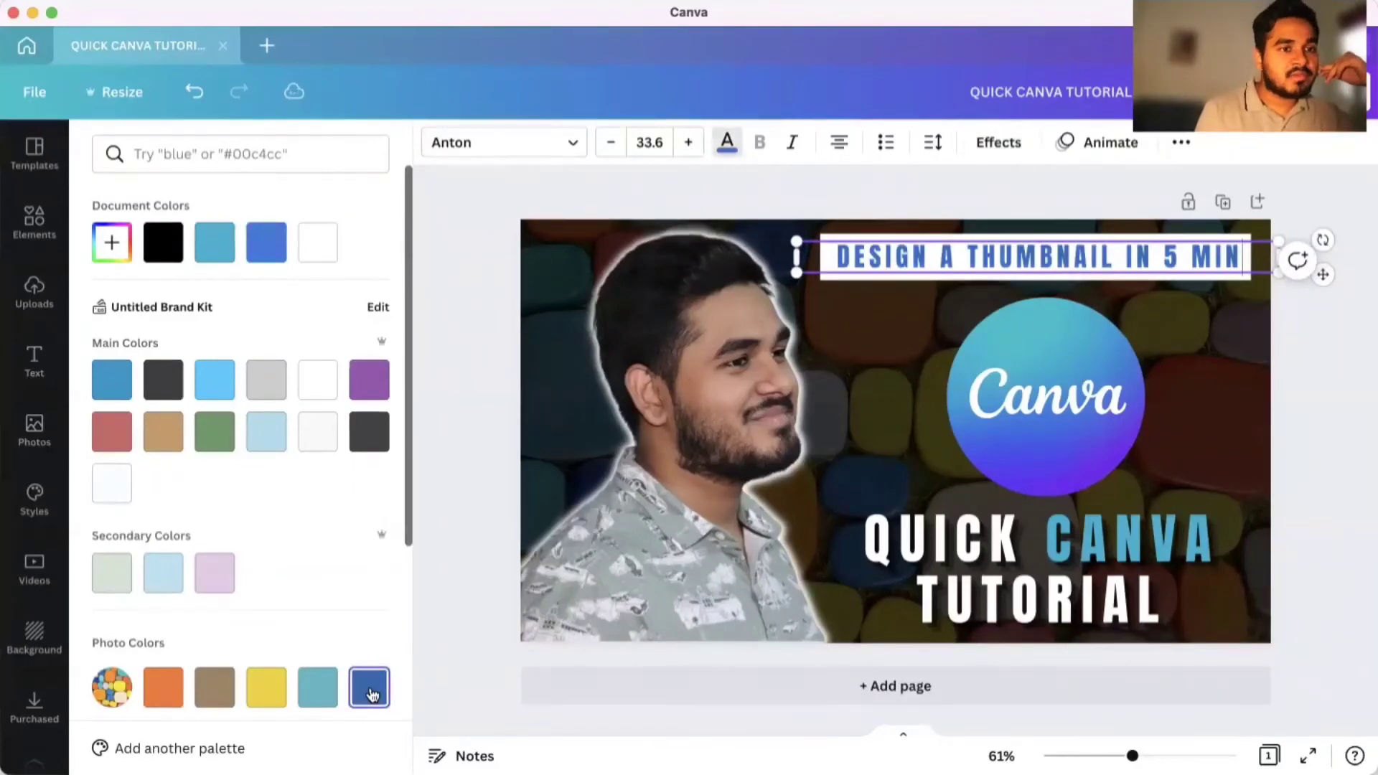
Try Metropolis Black, Now Bold and Alegreya Sans Black as the tagline font, and set it back to Anton.
left_click(533, 146)
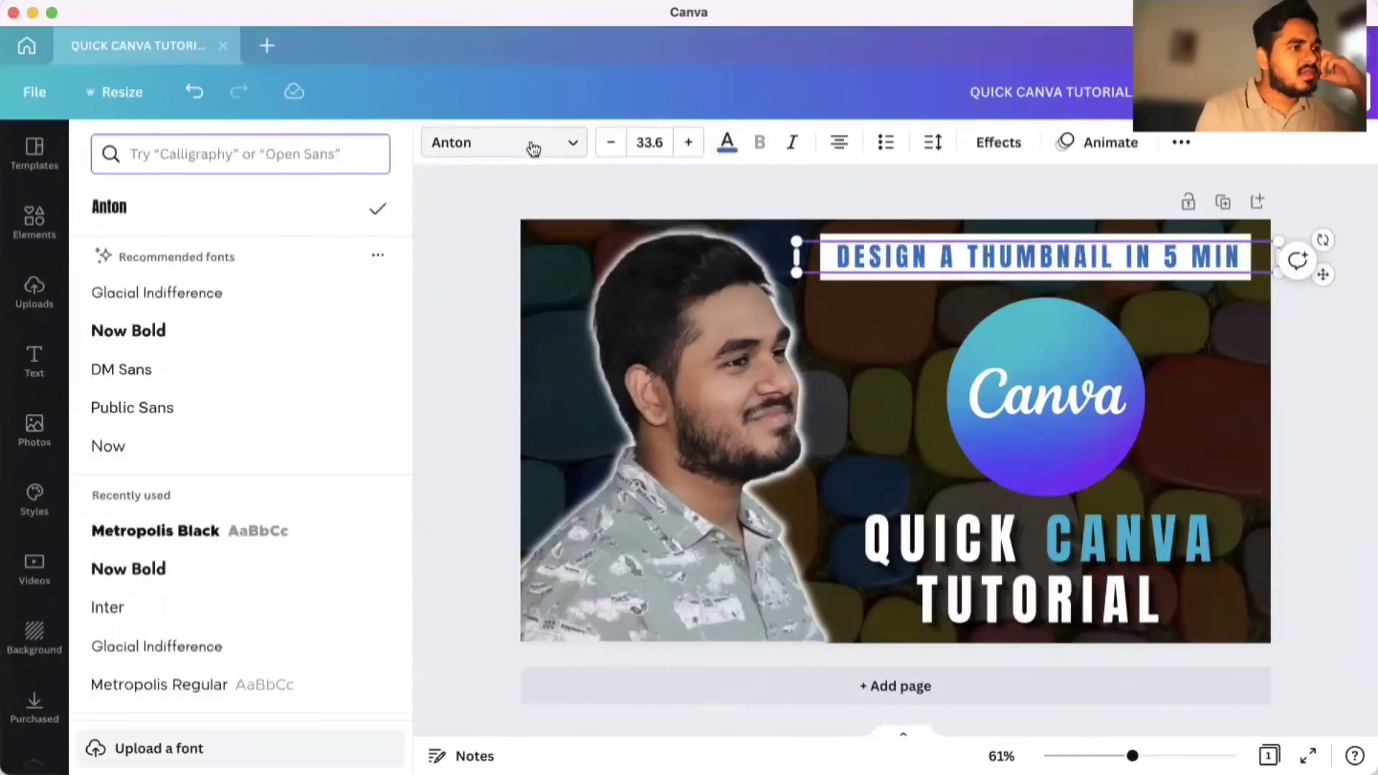
left_click(167, 539)
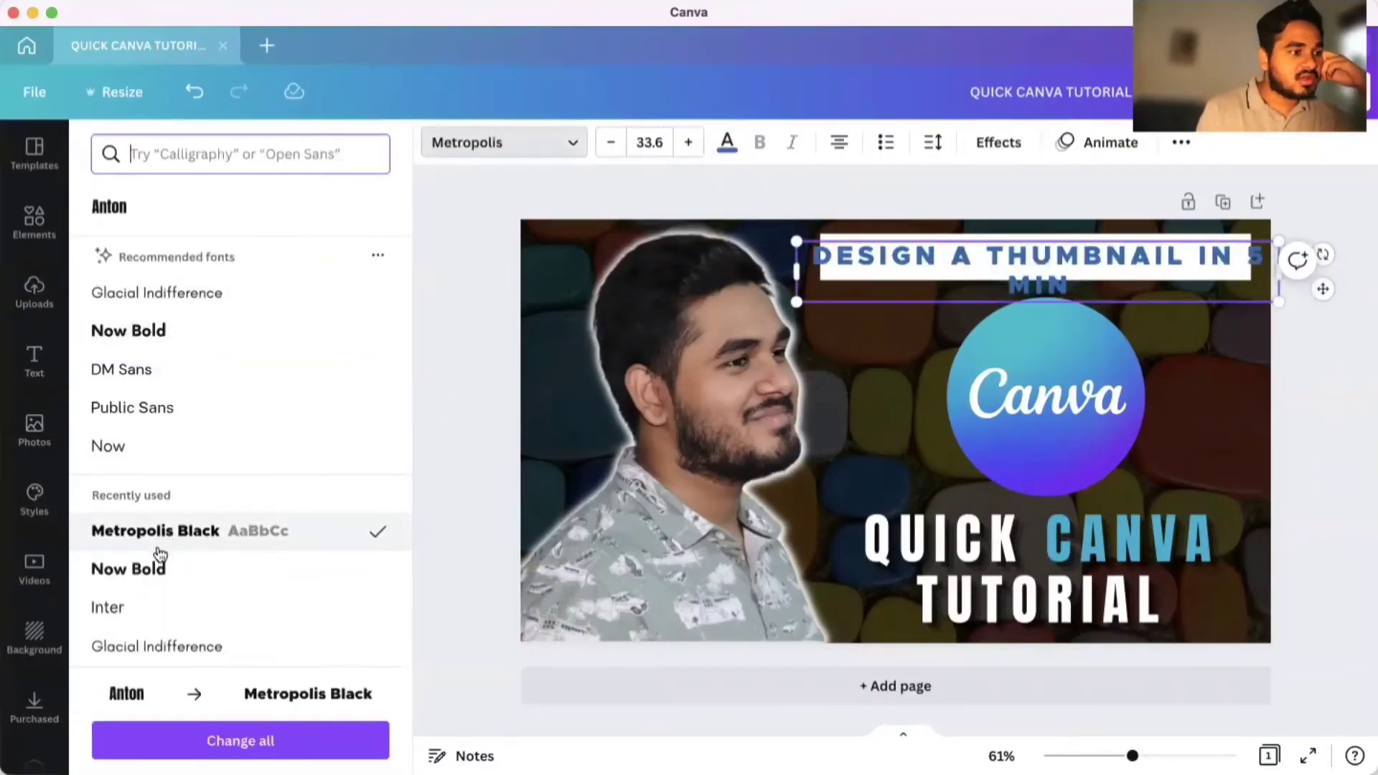
left_click(145, 570)
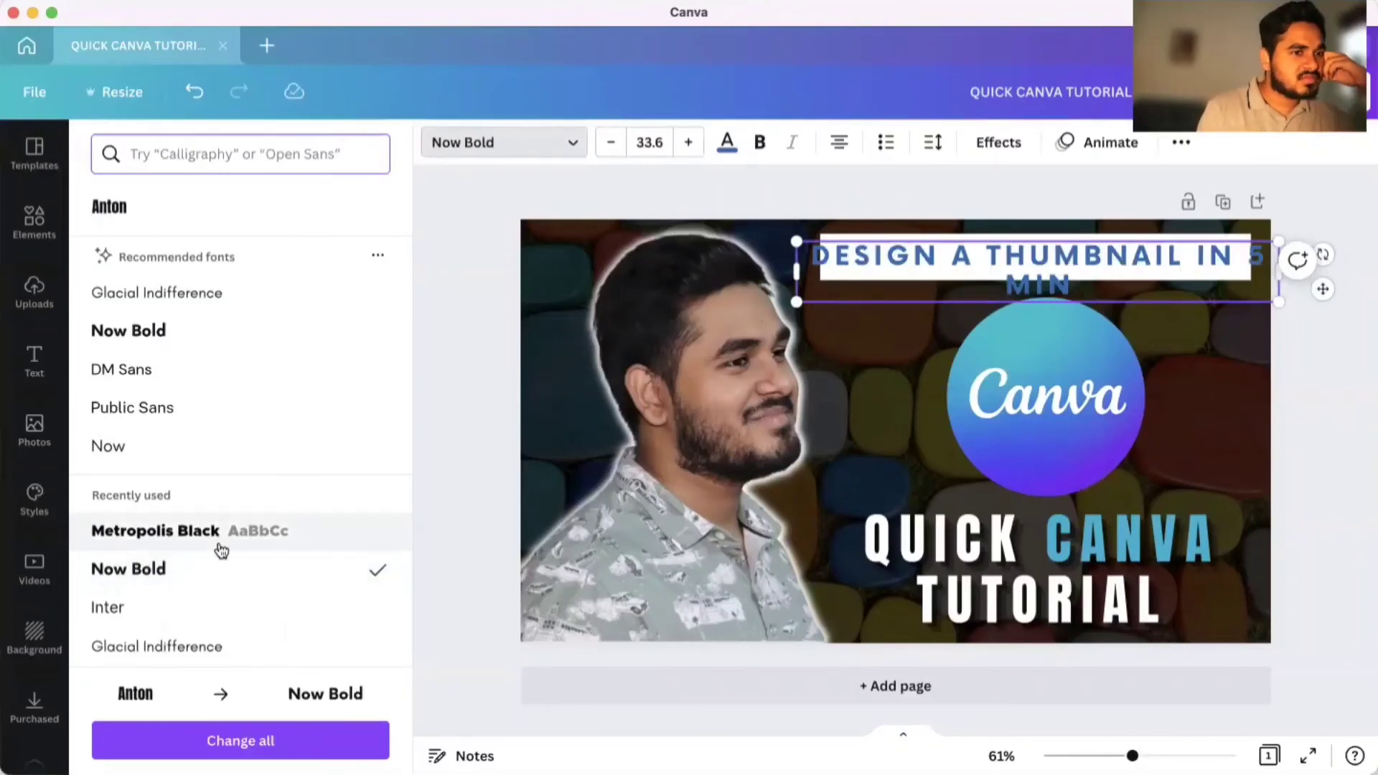
scroll(216, 550, "down", 5)
scroll(221, 550, "down", 3)
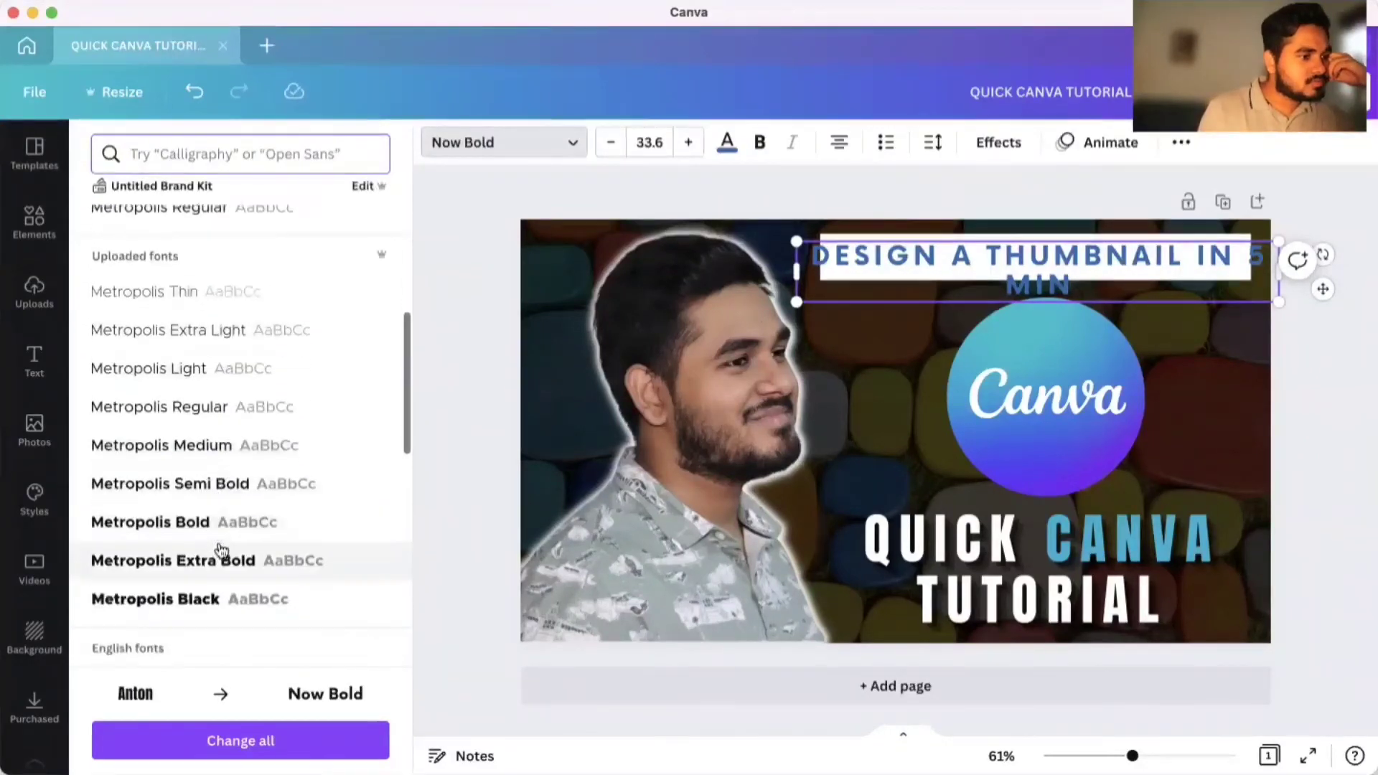
left_click(194, 600)
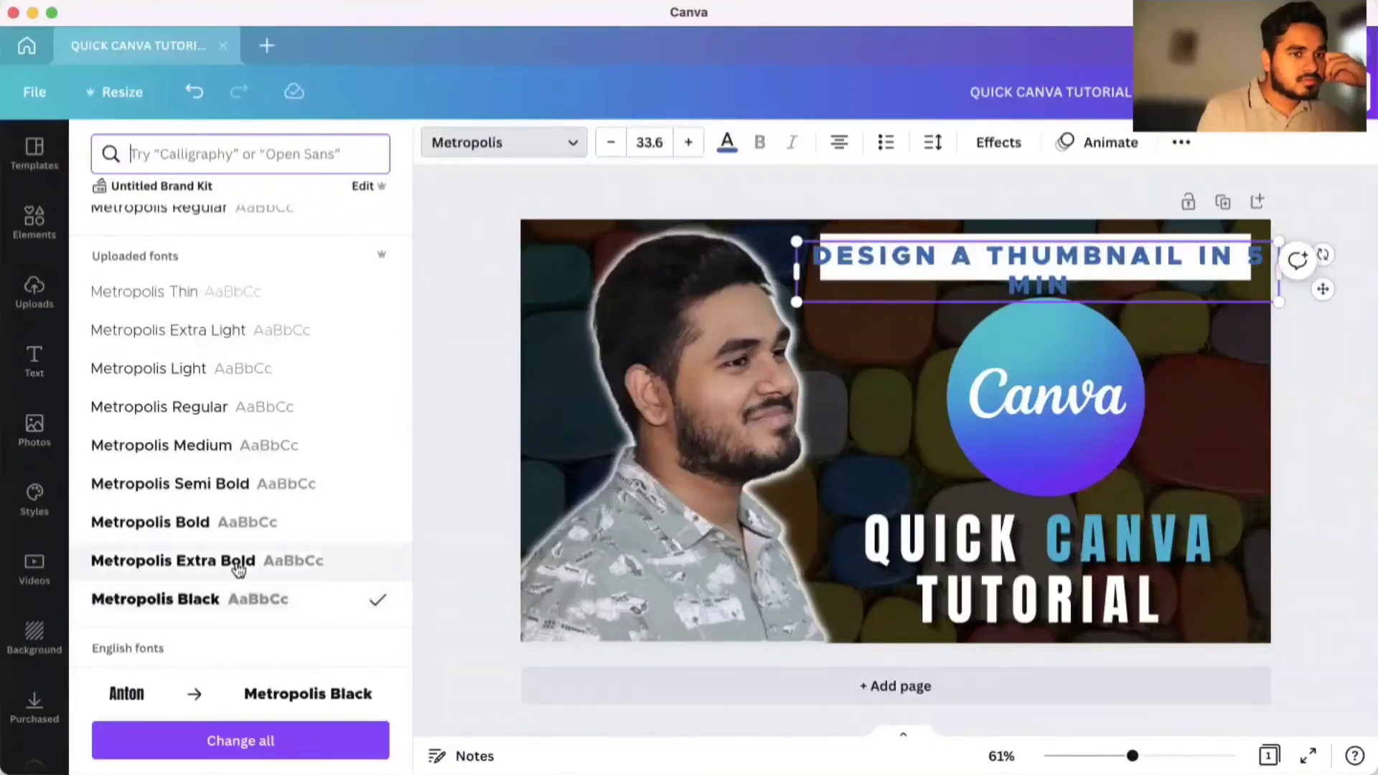
scroll(238, 570, "down", 2)
scroll(238, 571, "down", 10)
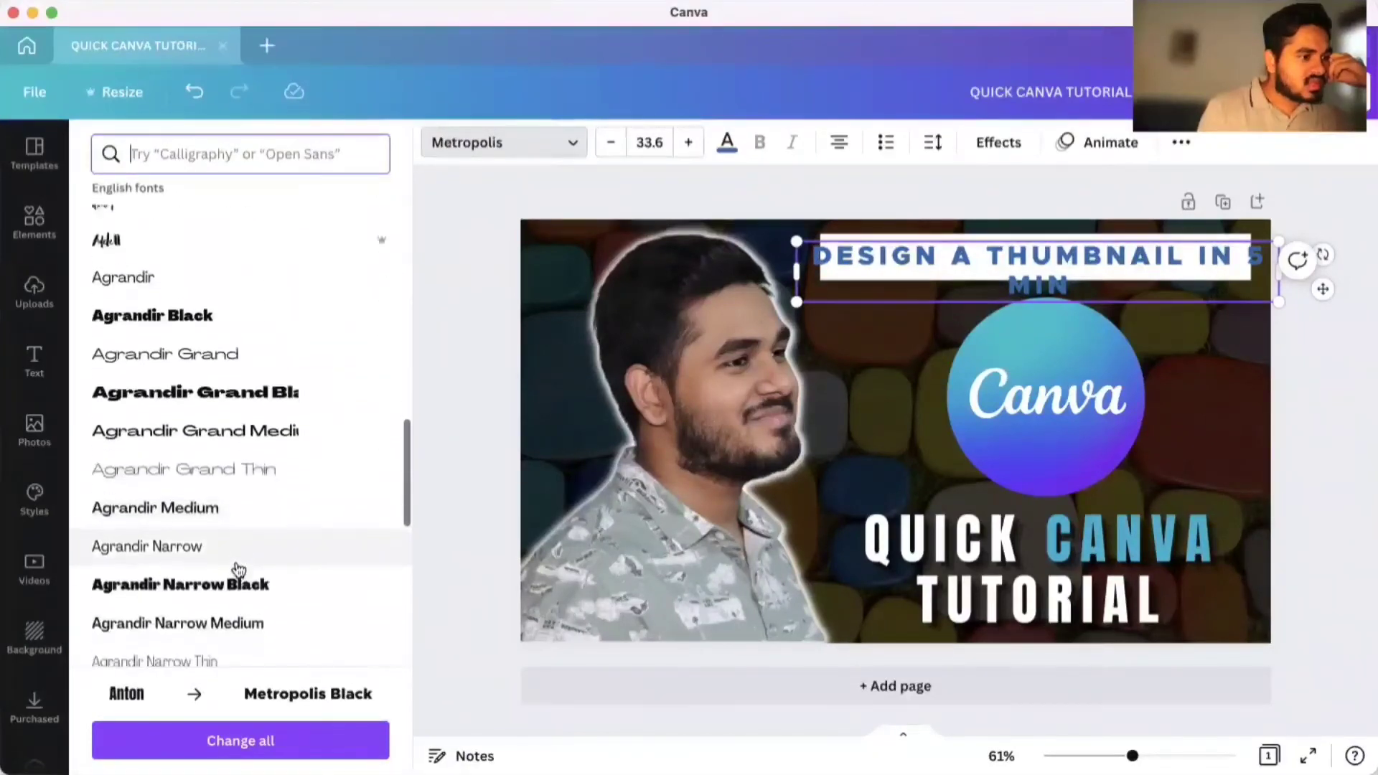
scroll(238, 567, "down", 10)
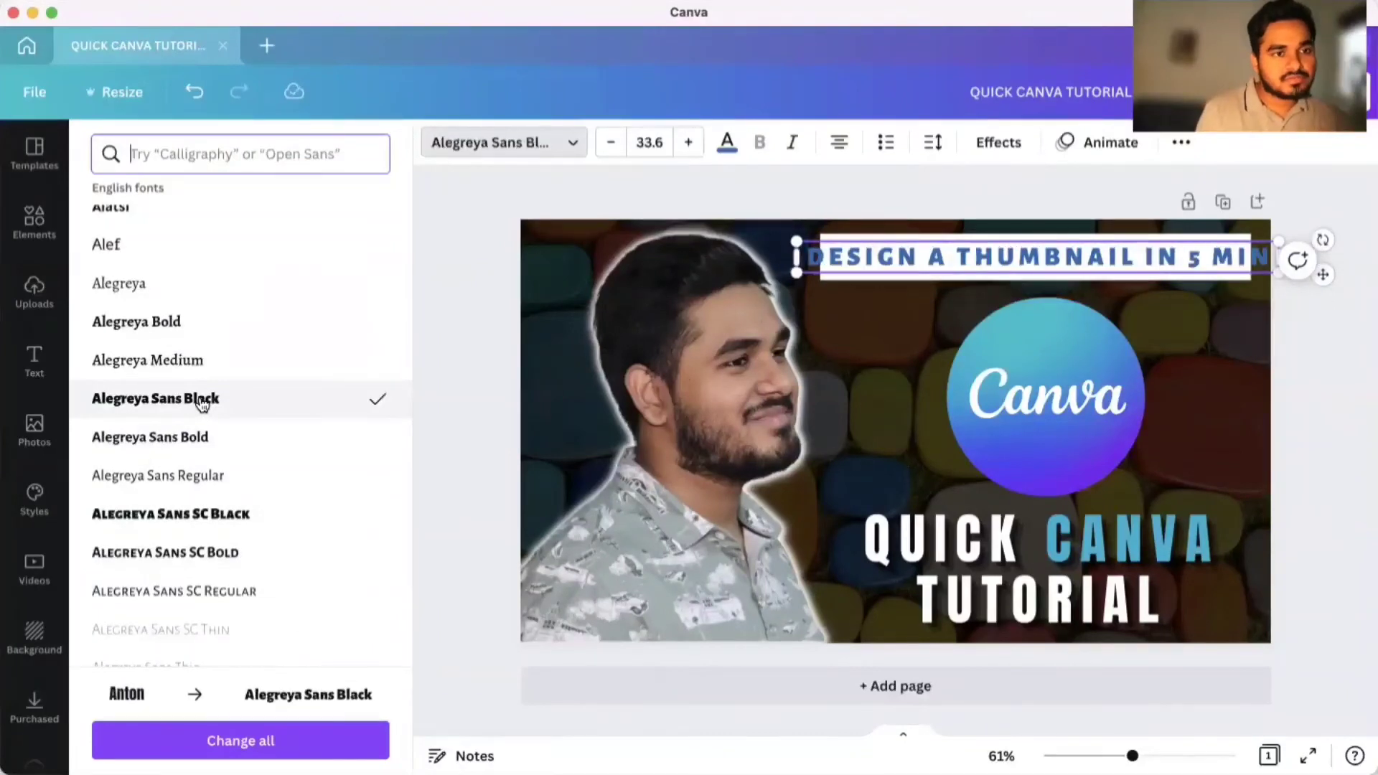
scroll(202, 405, "down", 8)
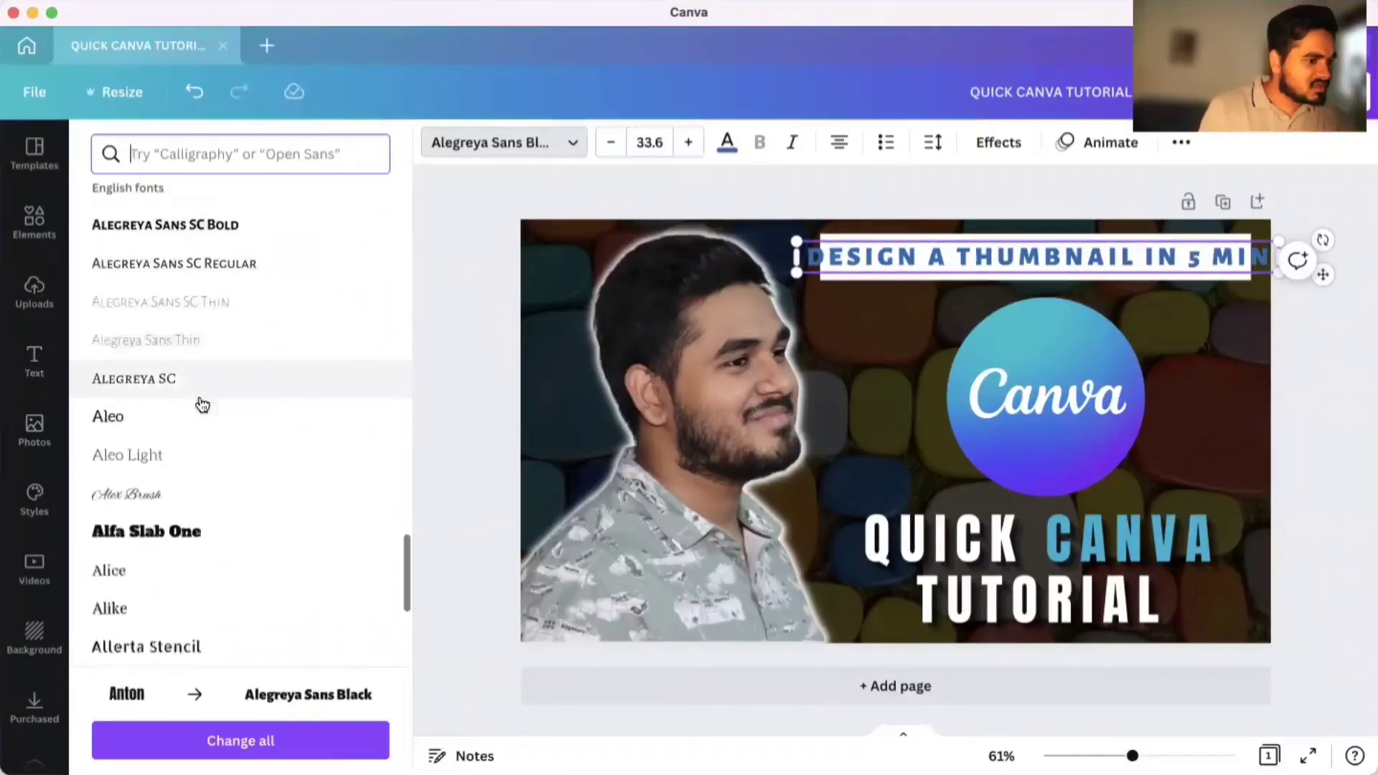
scroll(201, 404, "down", 9)
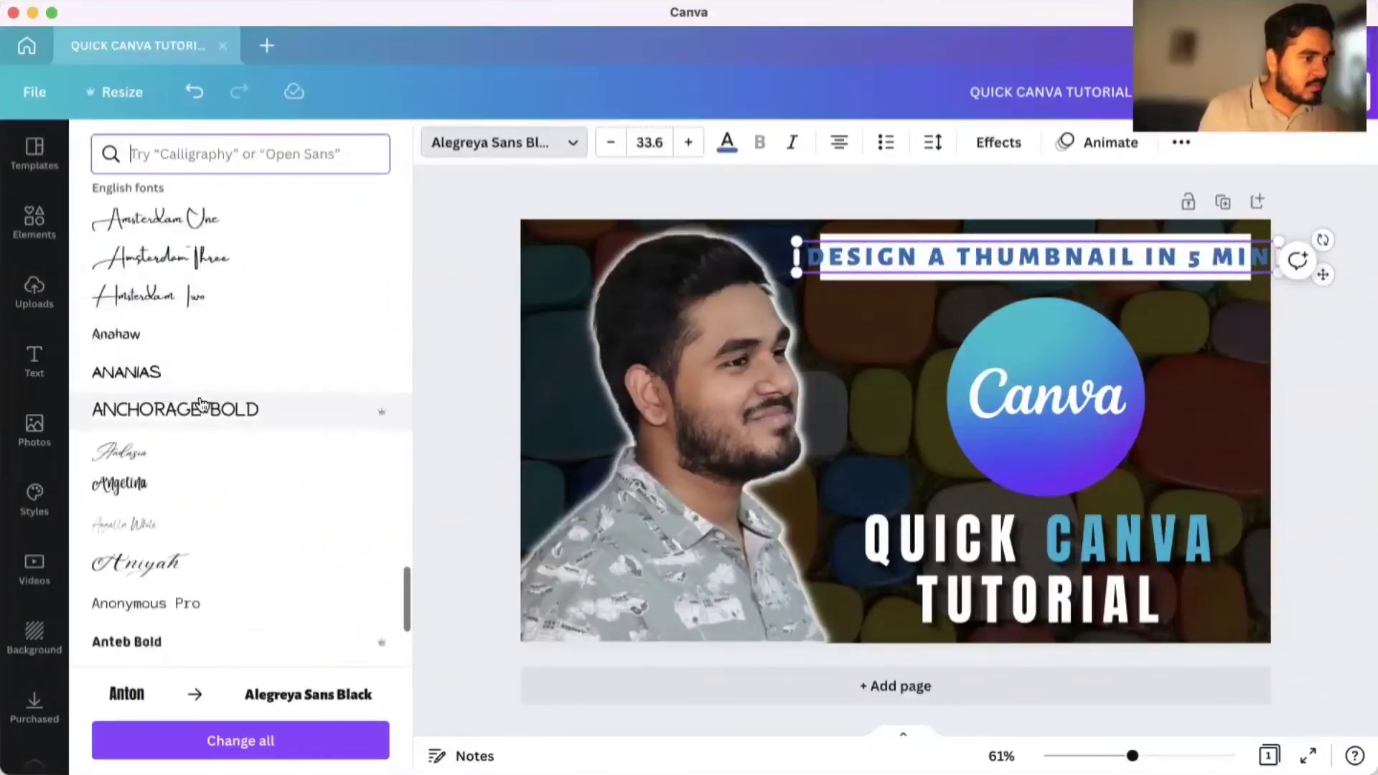
left_click(197, 613)
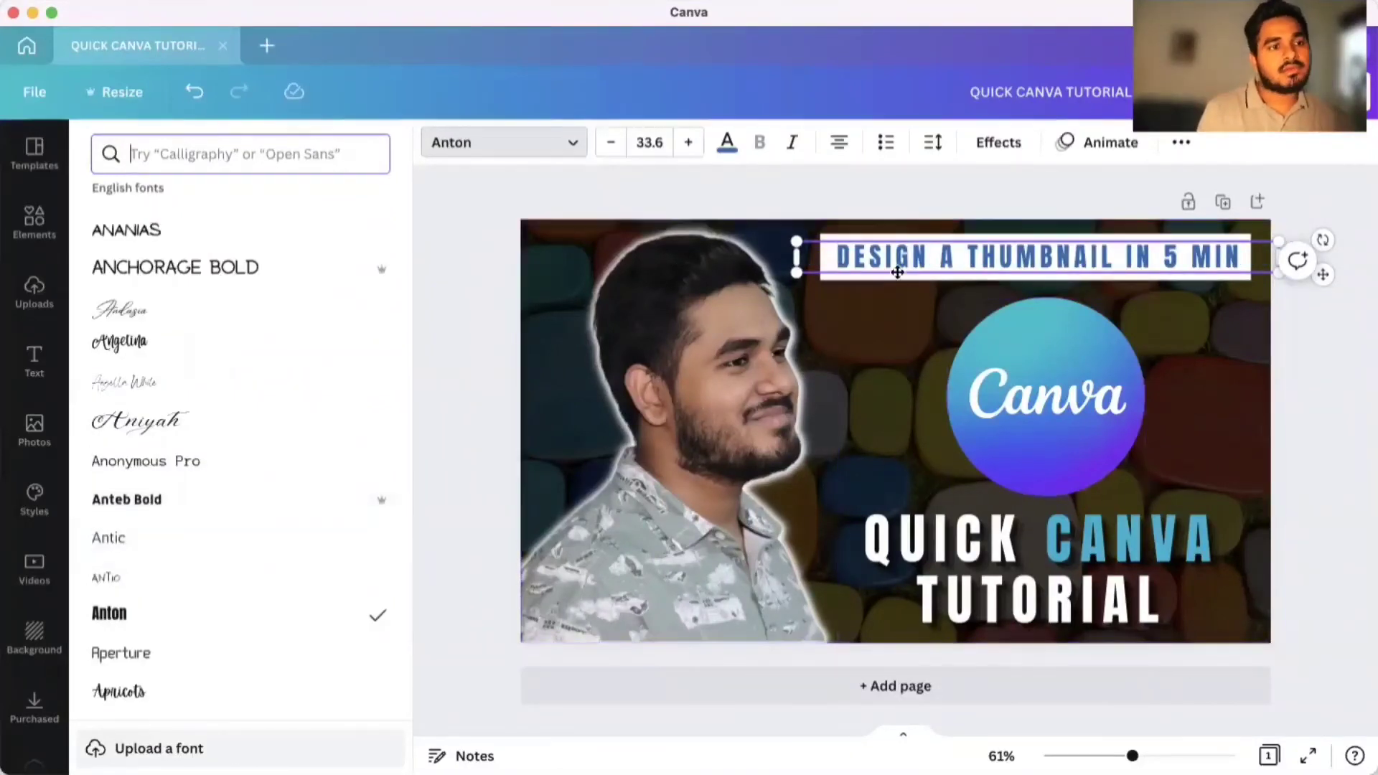
left_click(1323, 408)
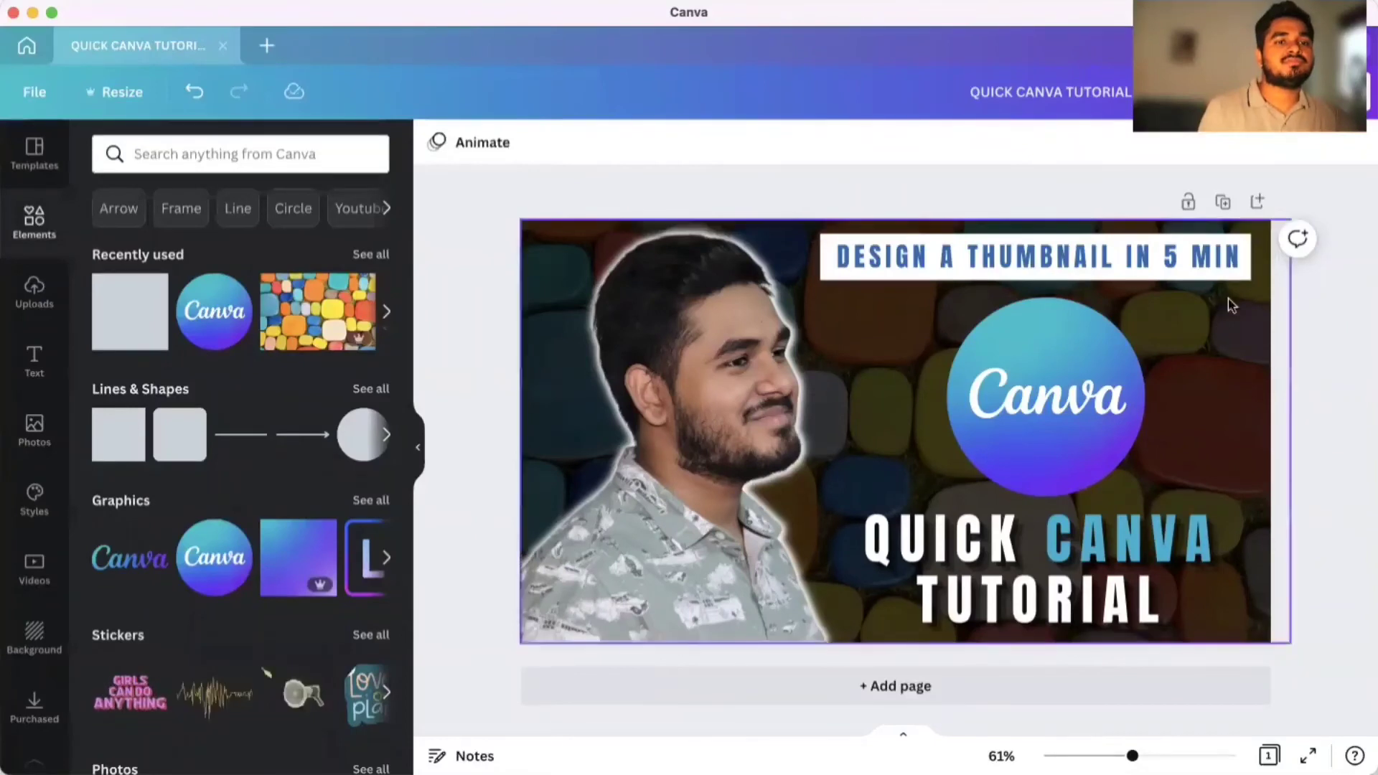
Recolour the tagline text "DESIGN A THUMBNAIL IN 5 MIN" with black from the document colours.
left_click(1192, 259)
left_click(727, 147)
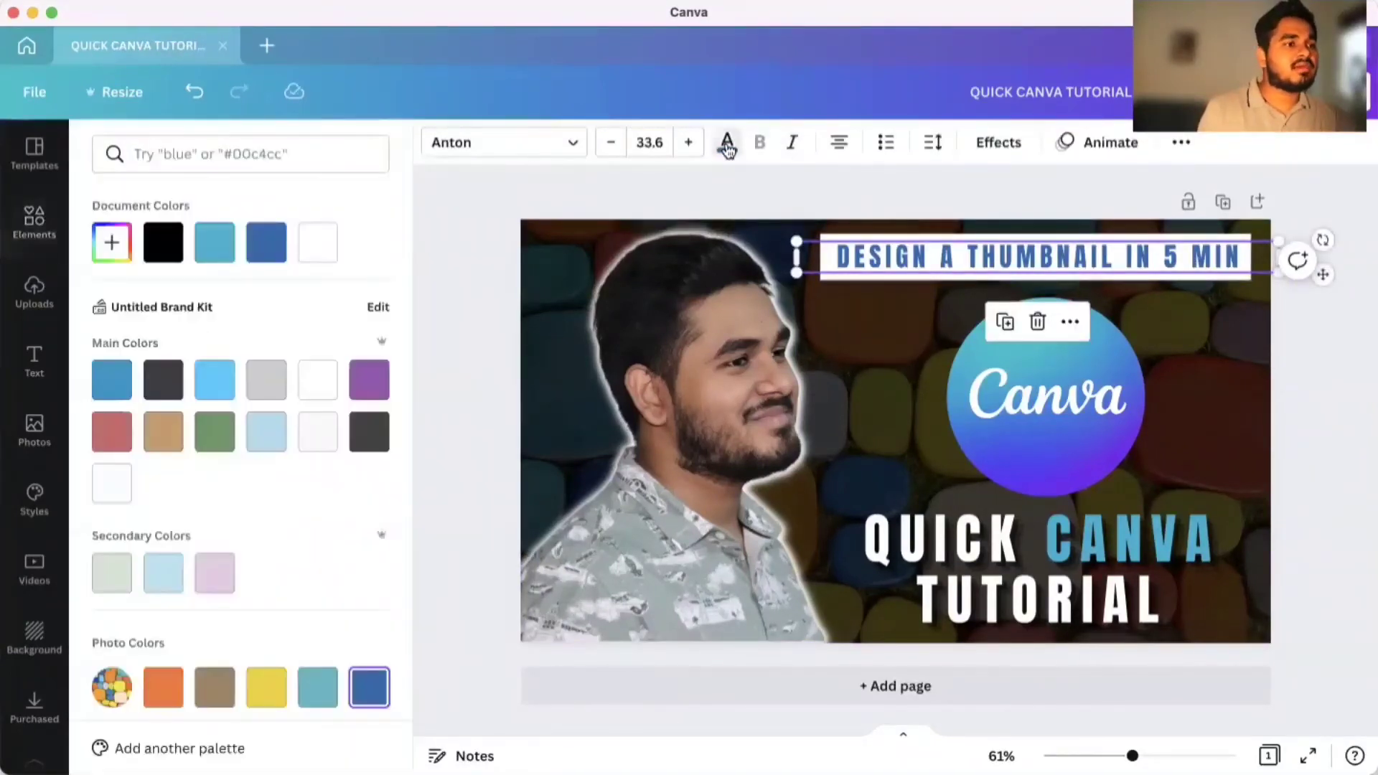
left_click(163, 242)
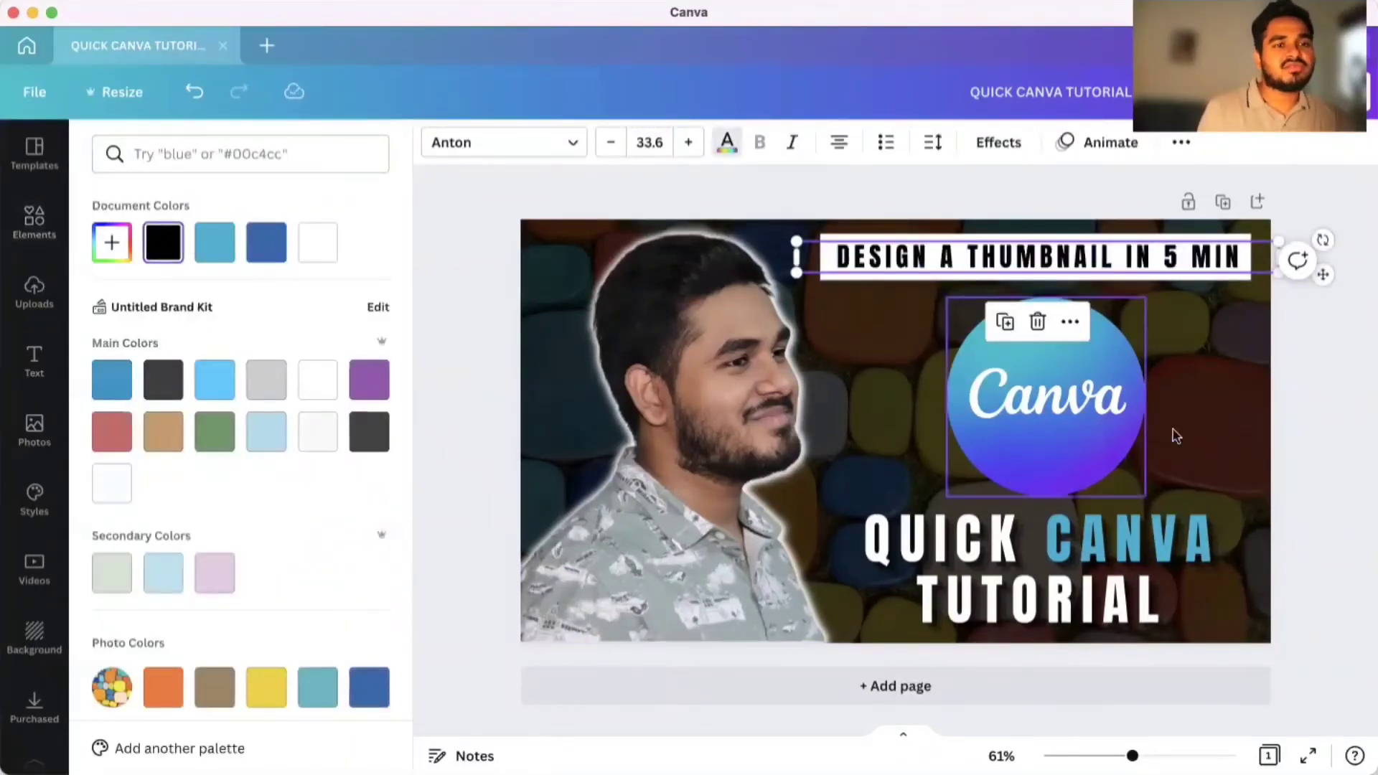
left_click(1368, 406)
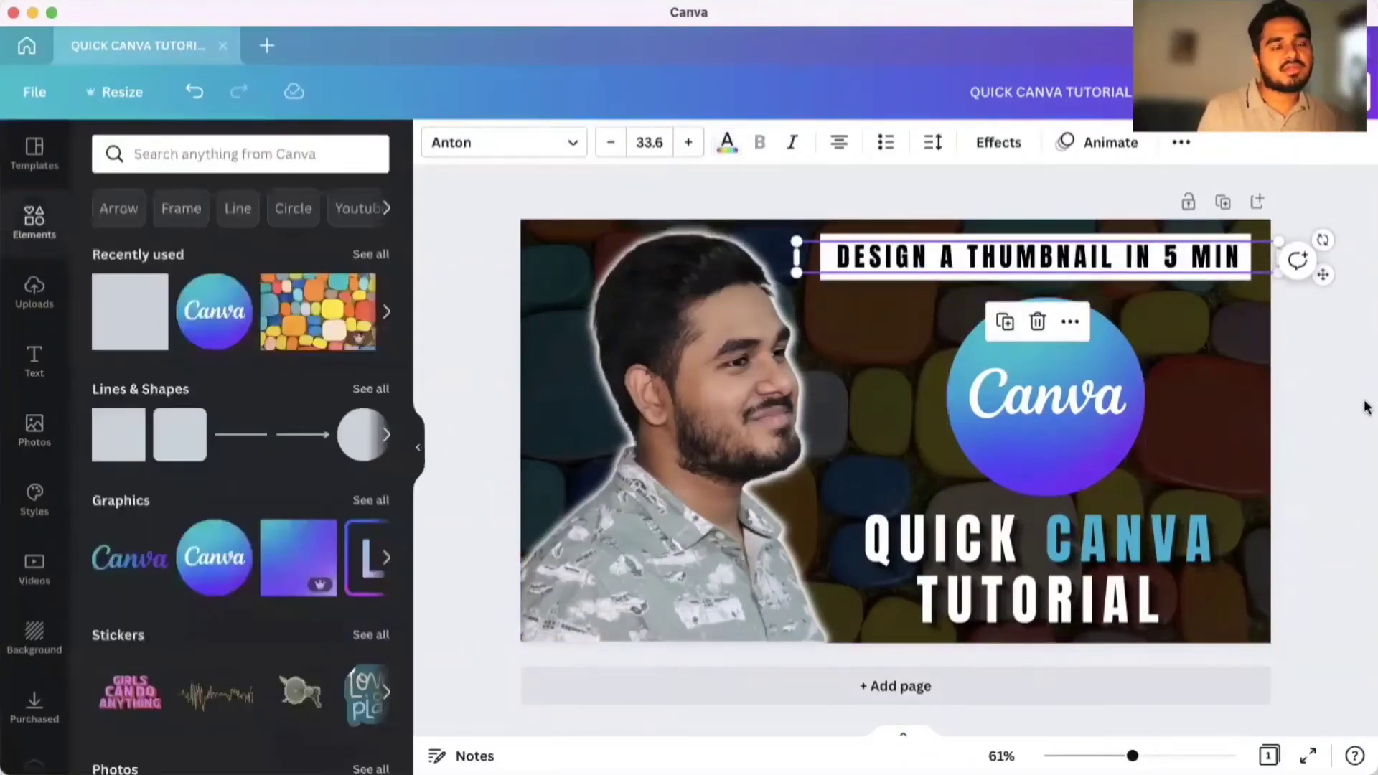
Shorten the dark overlay from its lower edge to uncover the bottom strip of the background photo, and select that photo.
left_click(1256, 441)
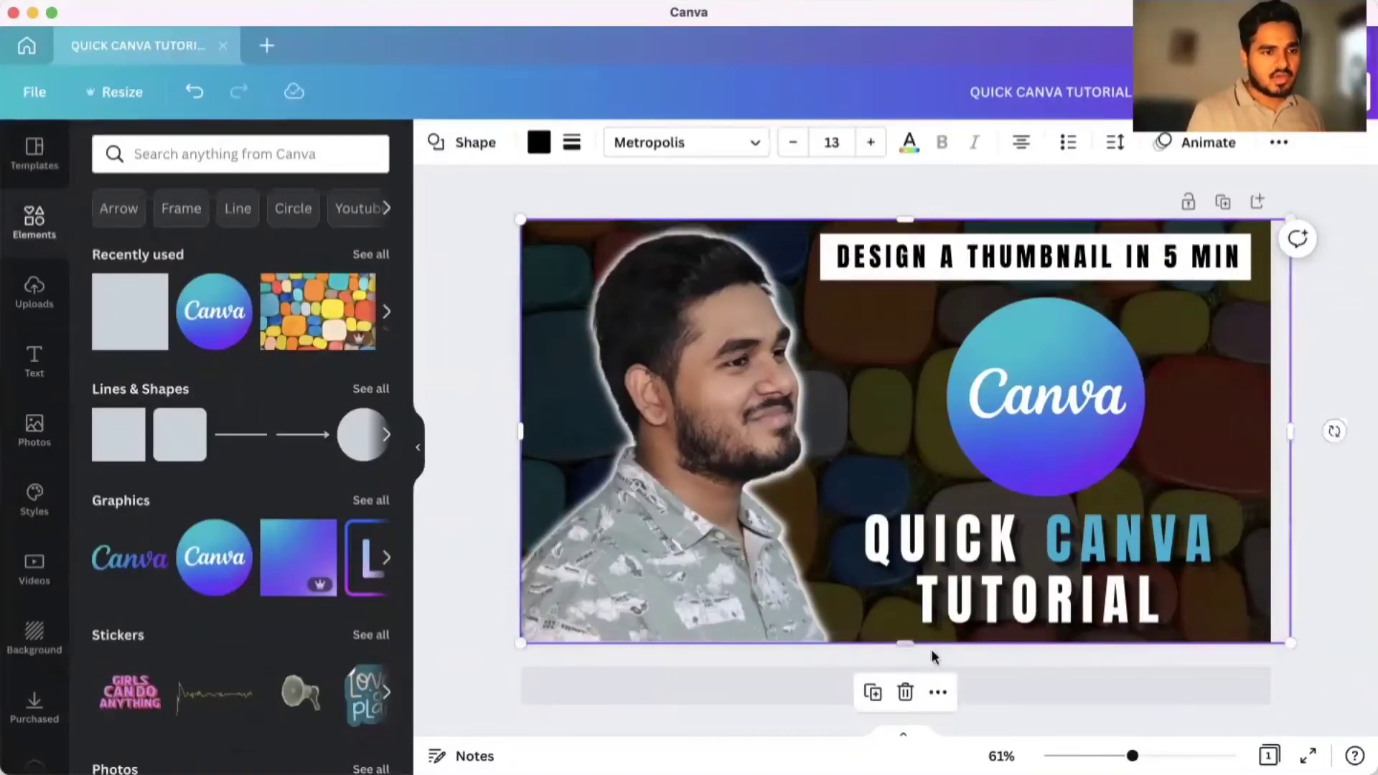
left_click_drag(907, 641, 998, 573)
left_click(1260, 628)
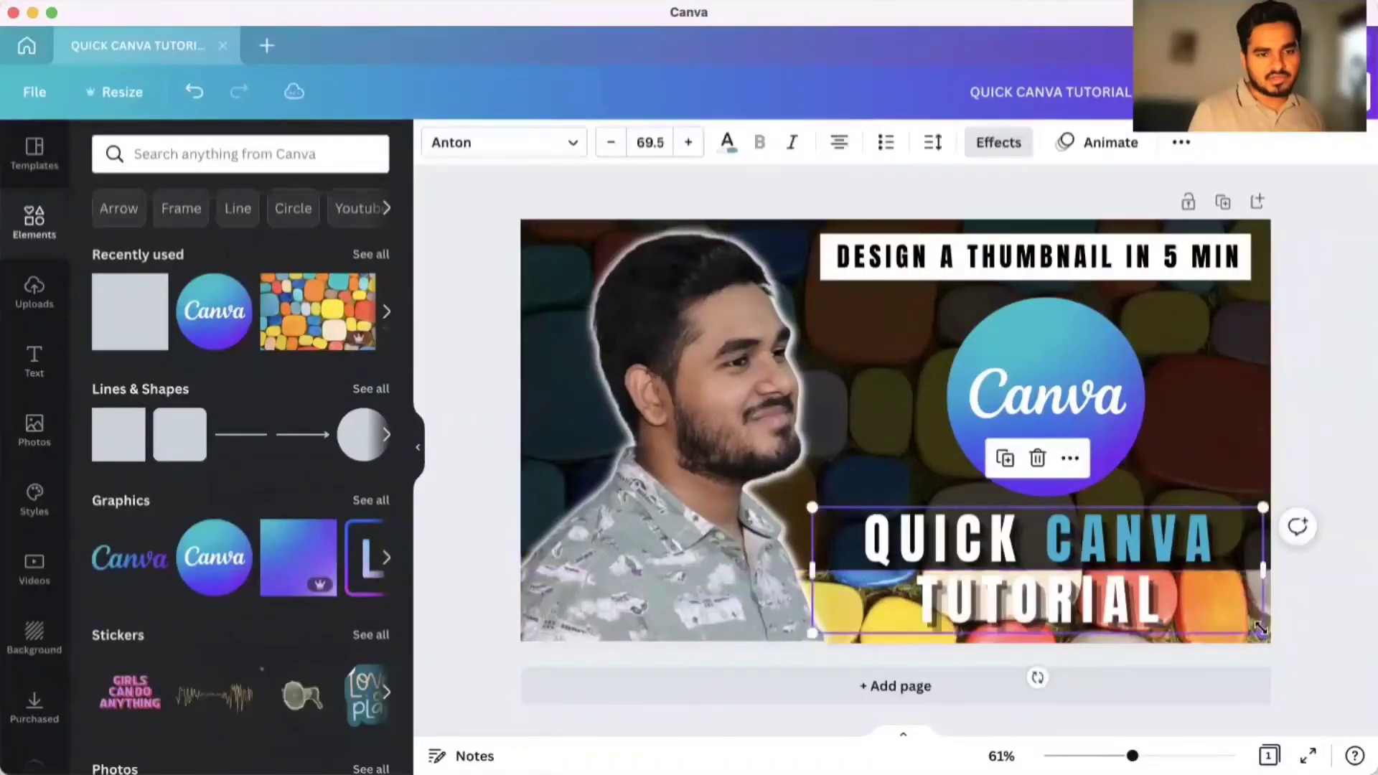
left_click(1317, 610)
left_click(1267, 635)
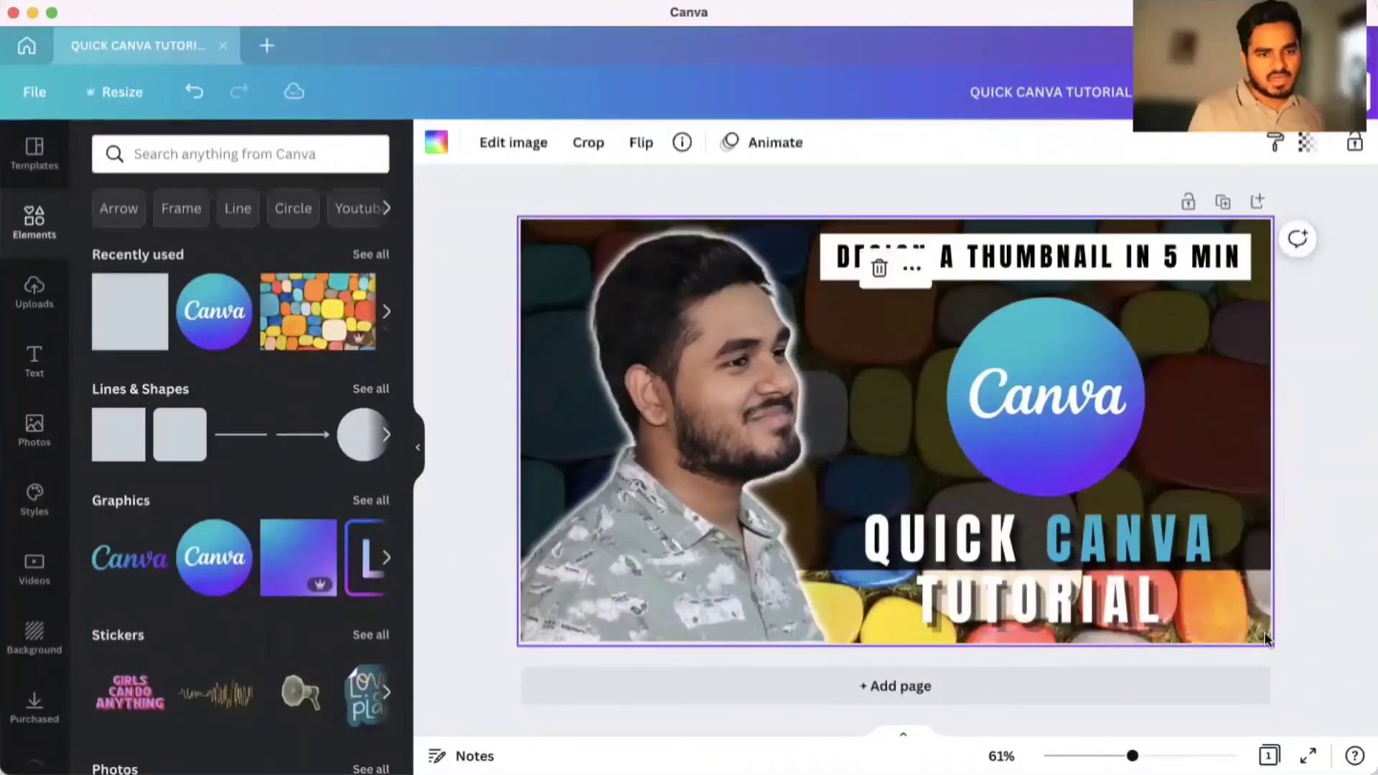
Search the photo library for "design colorful CANVA" and browse the results for a new background.
left_click(34, 431)
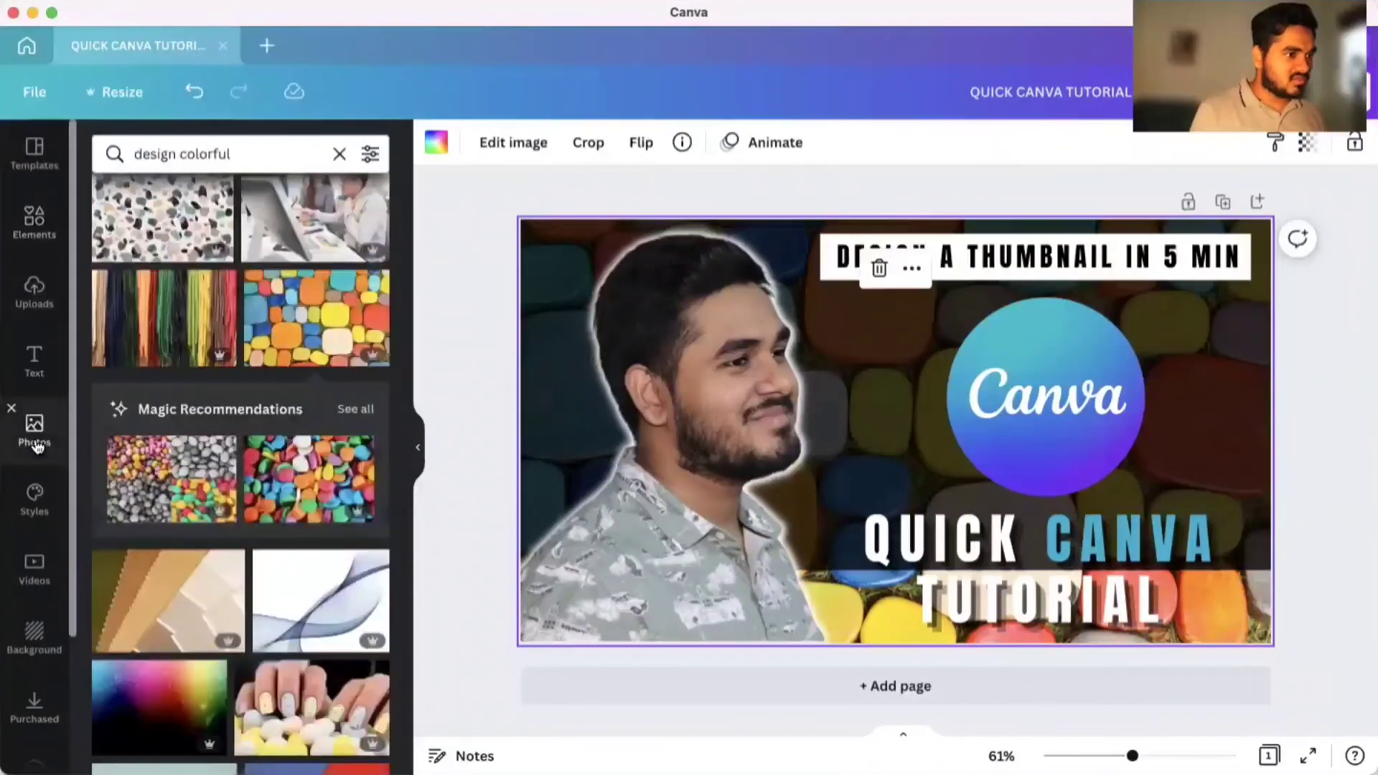
left_click(268, 147)
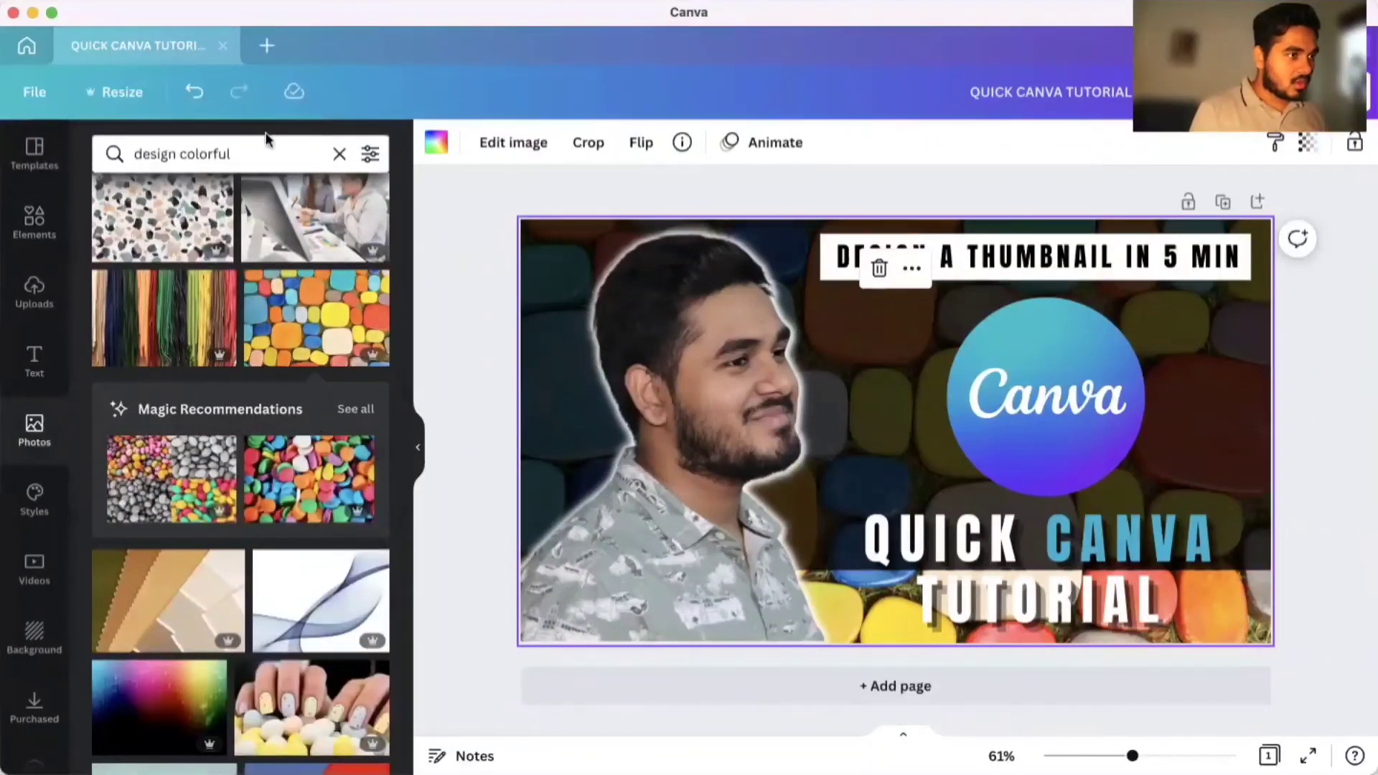
type("CANVA")
key("Return")
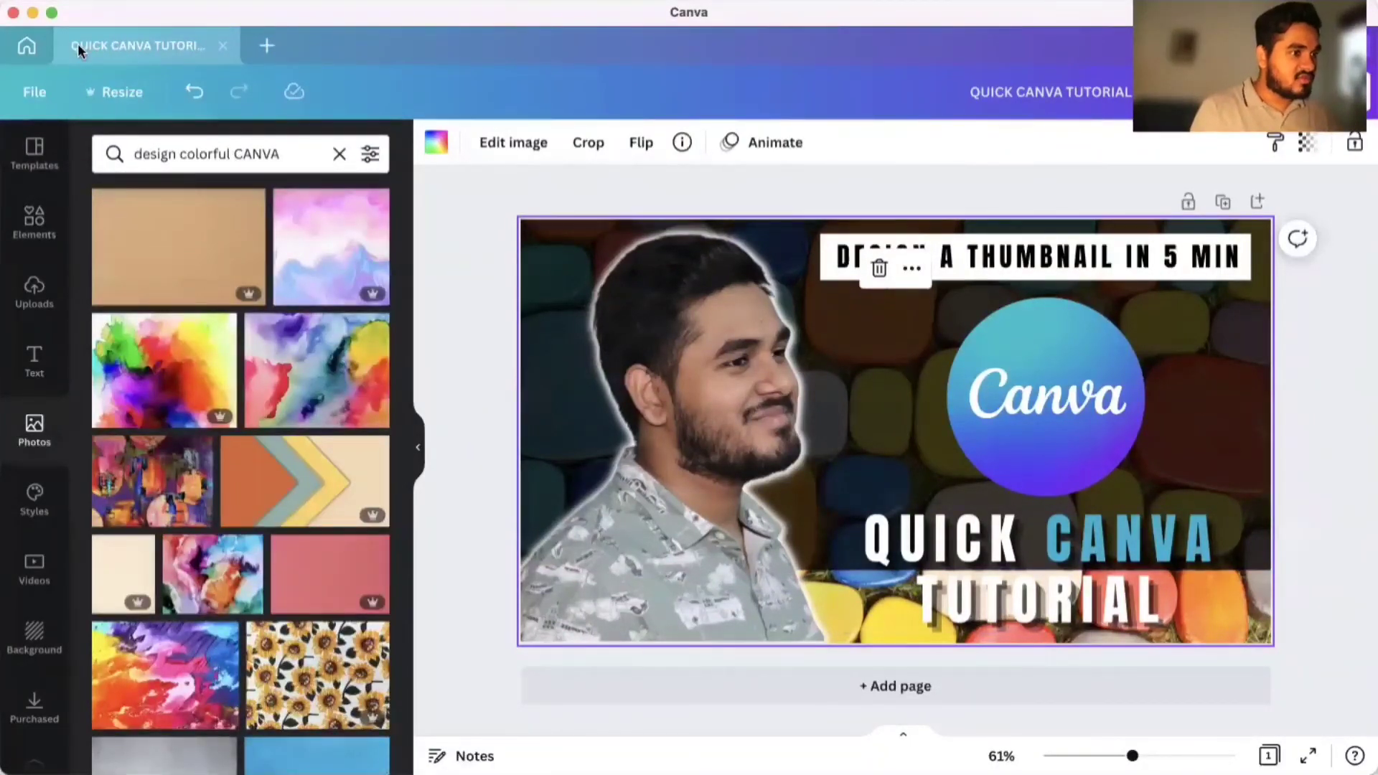
scroll(247, 471, "down", 5)
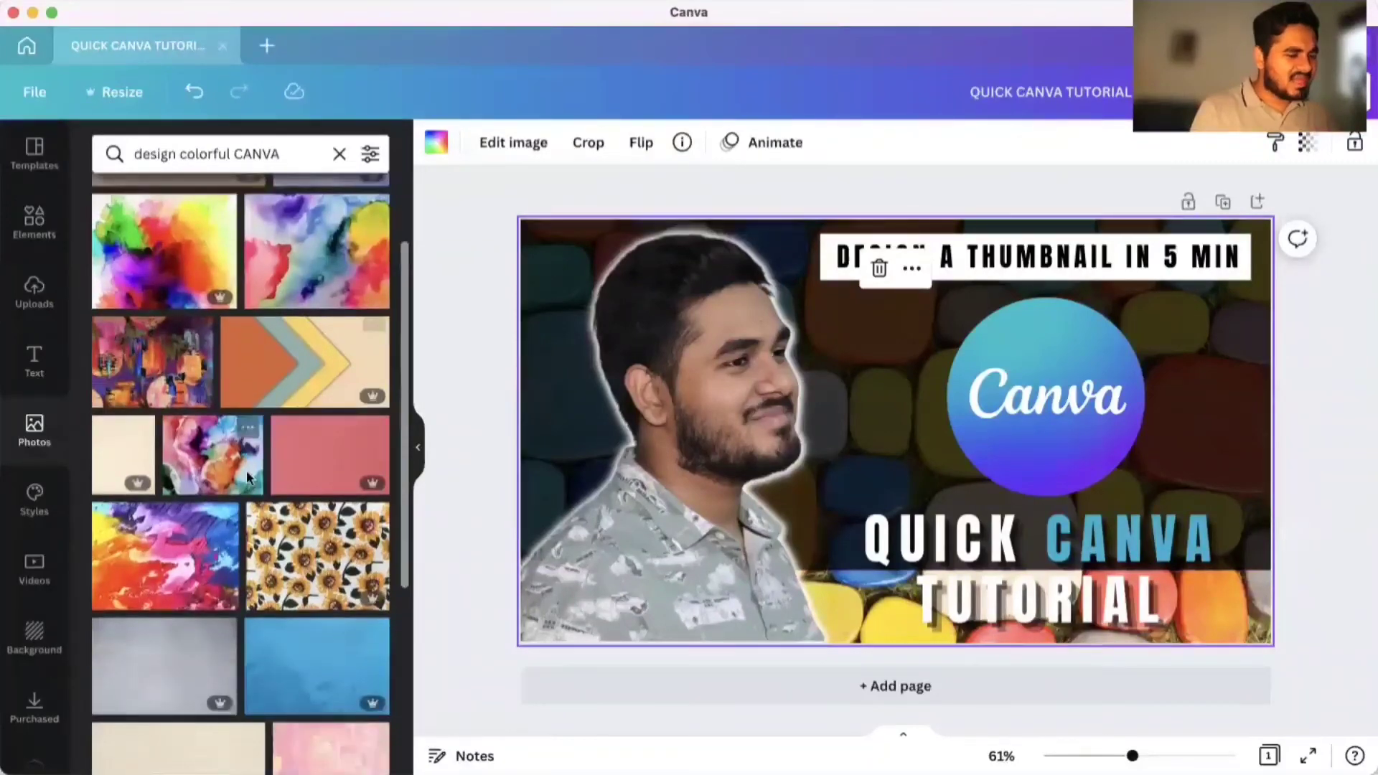
scroll(247, 471, "down", 3)
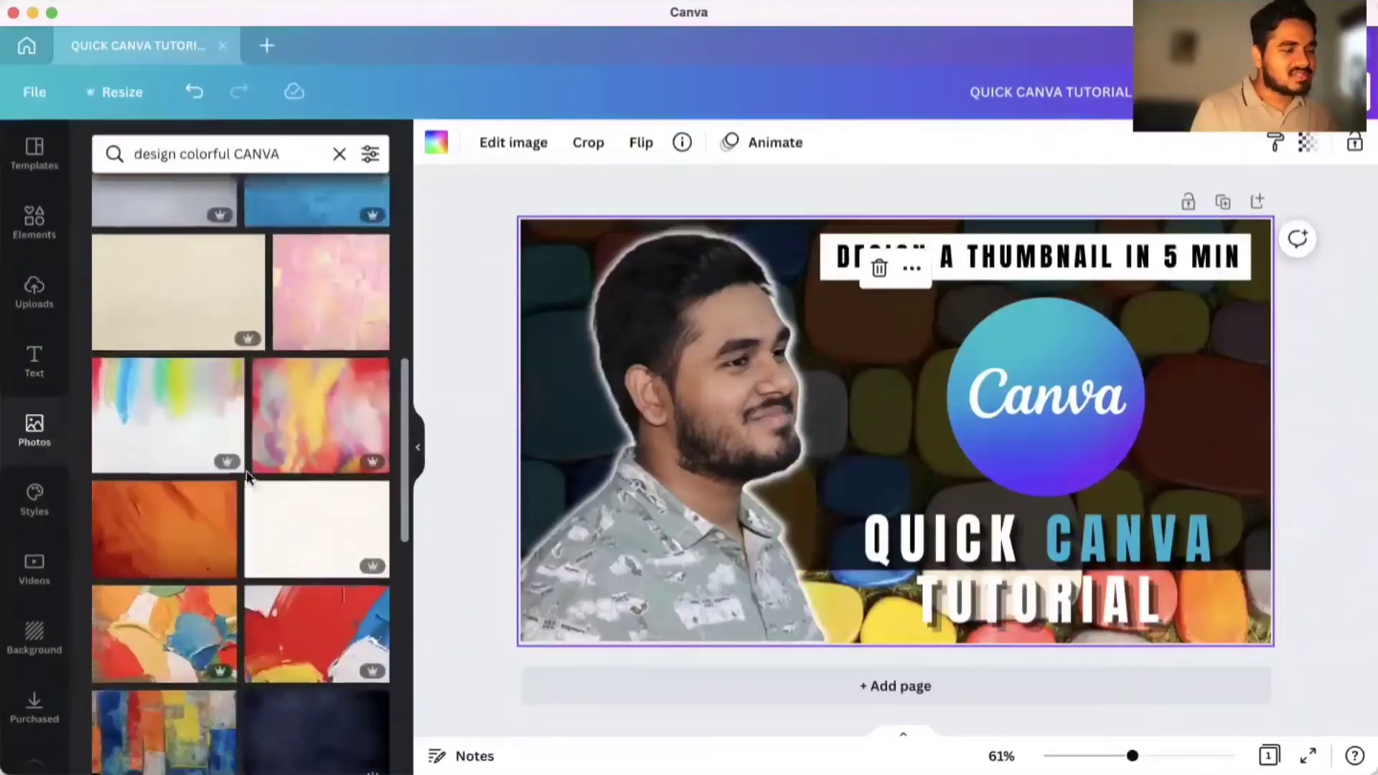
Try the red, blue and yellow paint photo as the thumbnail's background.
left_click(318, 571)
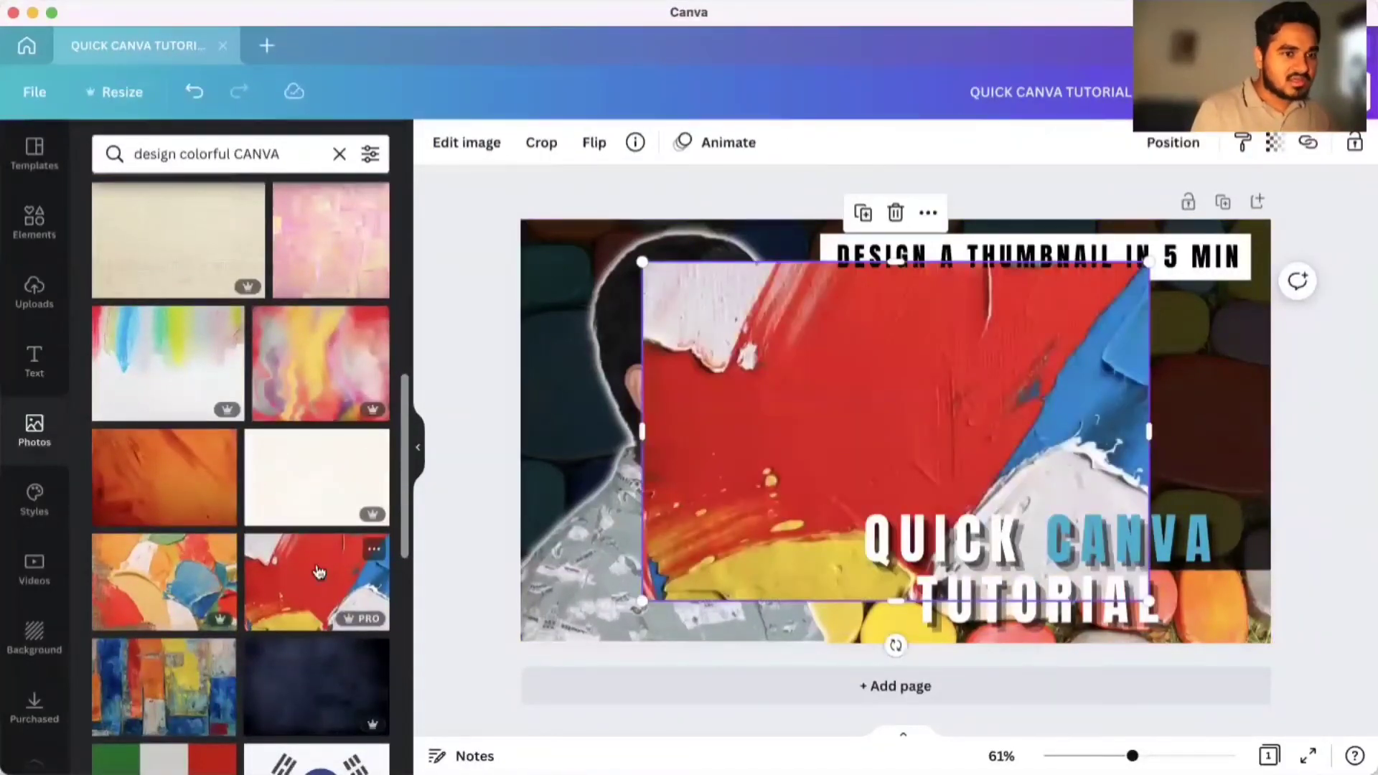
left_click(928, 213)
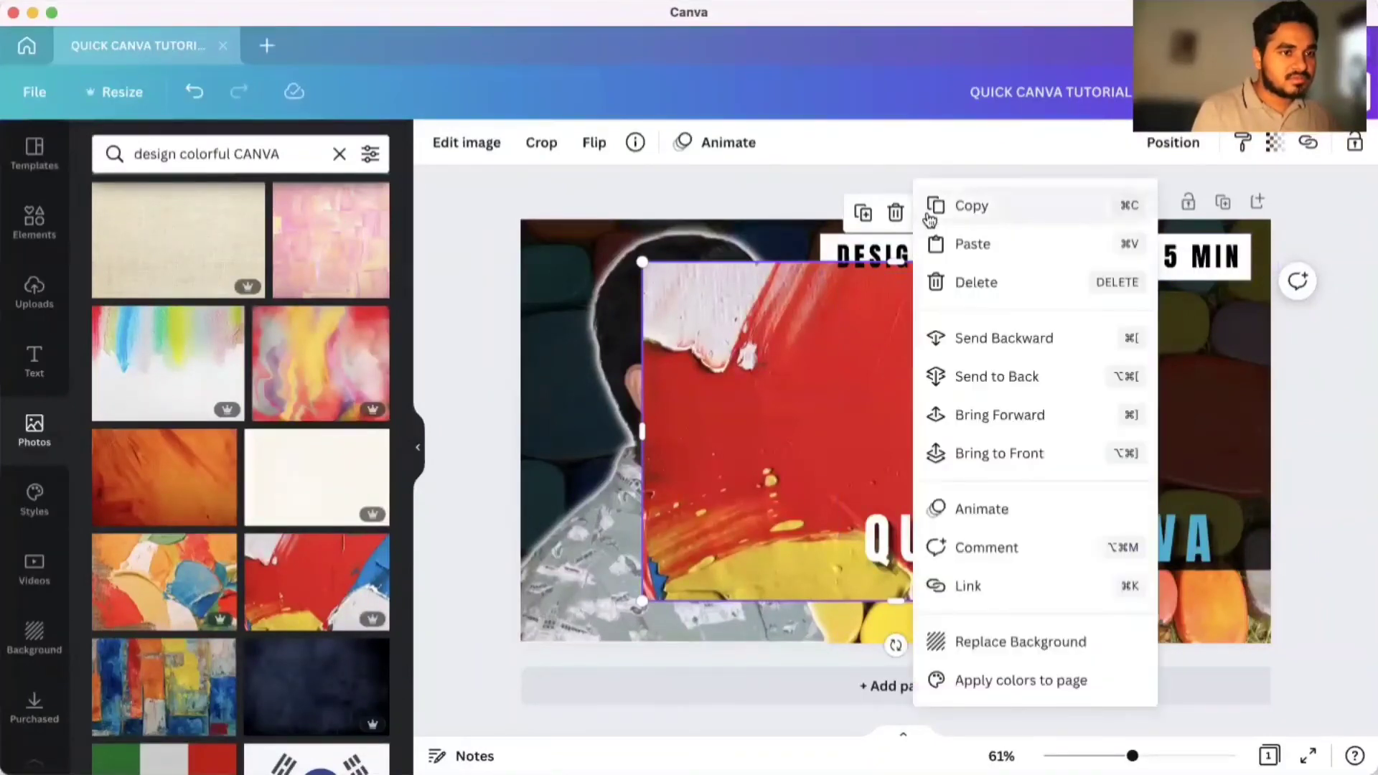
left_click(974, 639)
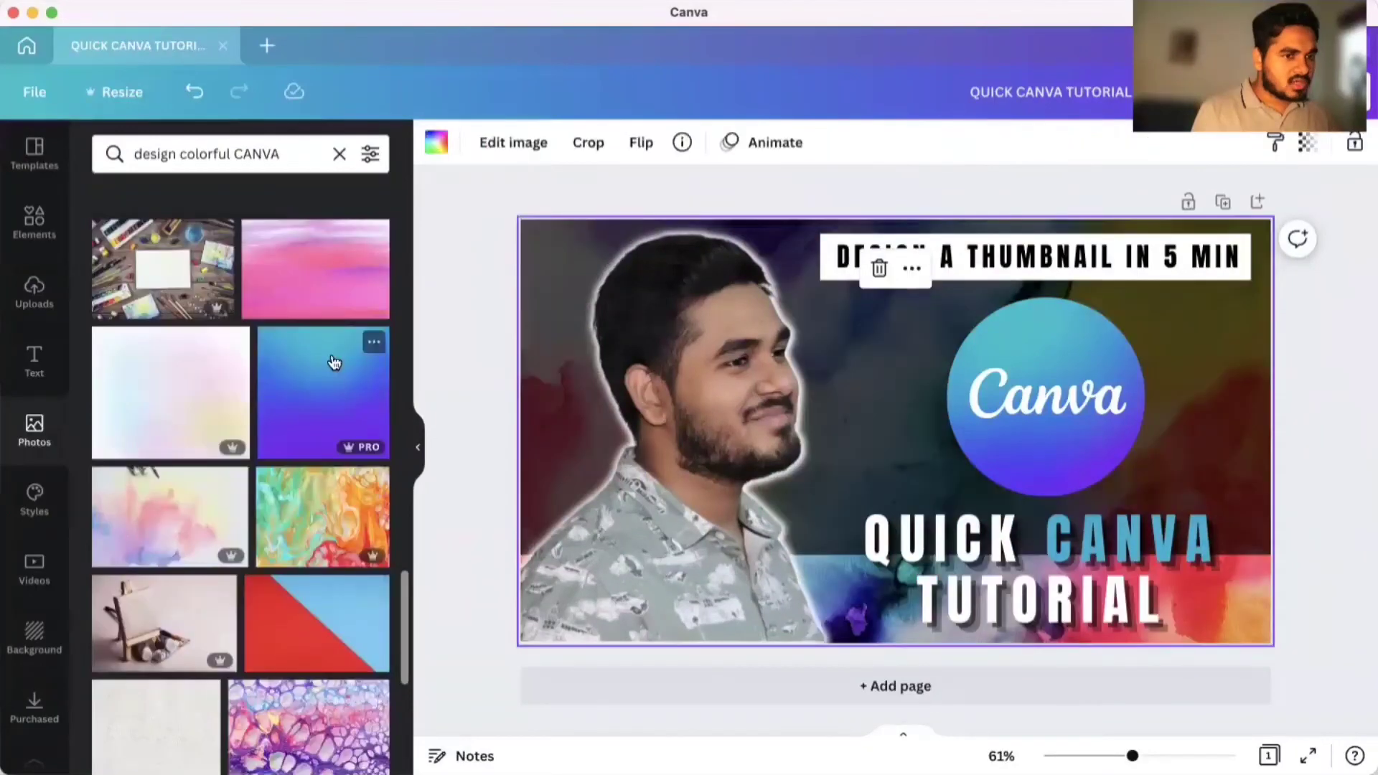
Add the blue-to-purple gradient photo and replace the thumbnail's background with it.
left_click(323, 373)
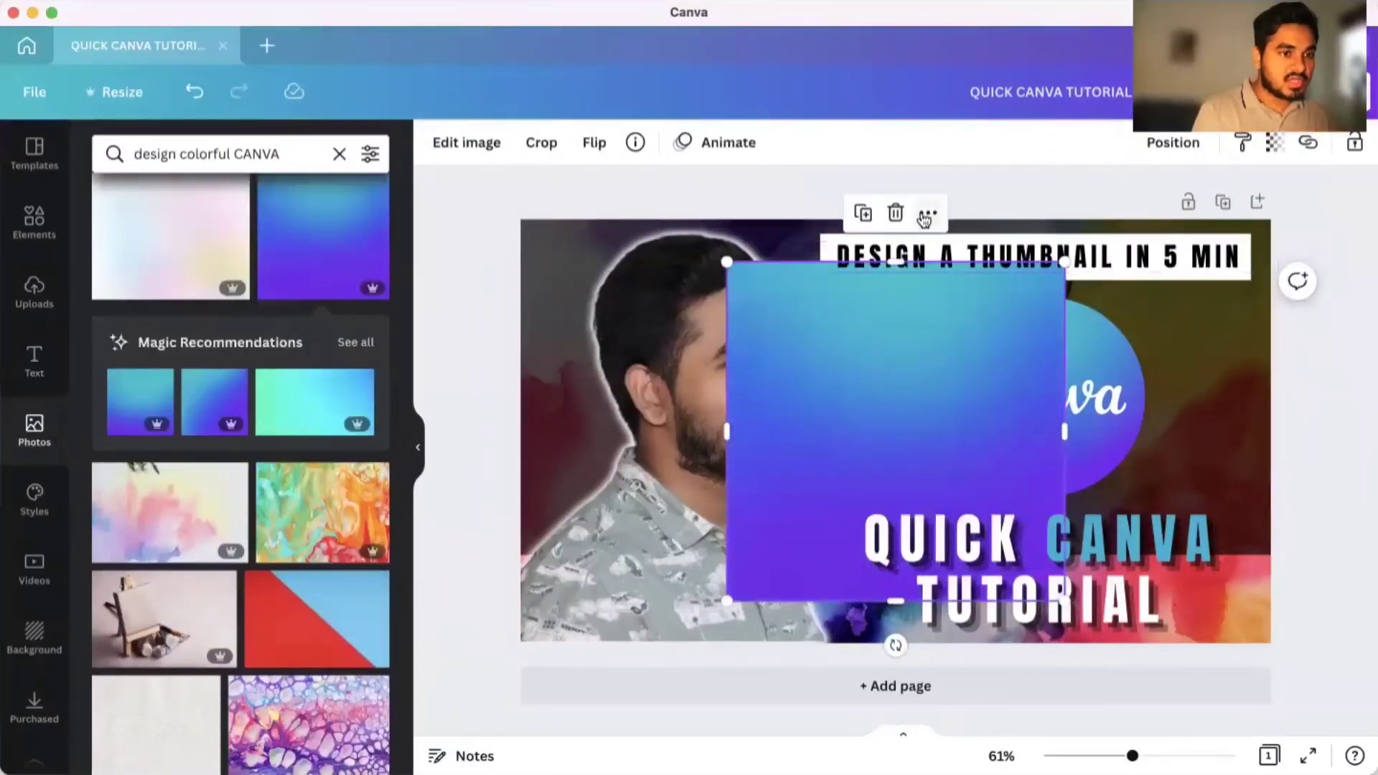
left_click(927, 214)
left_click(979, 639)
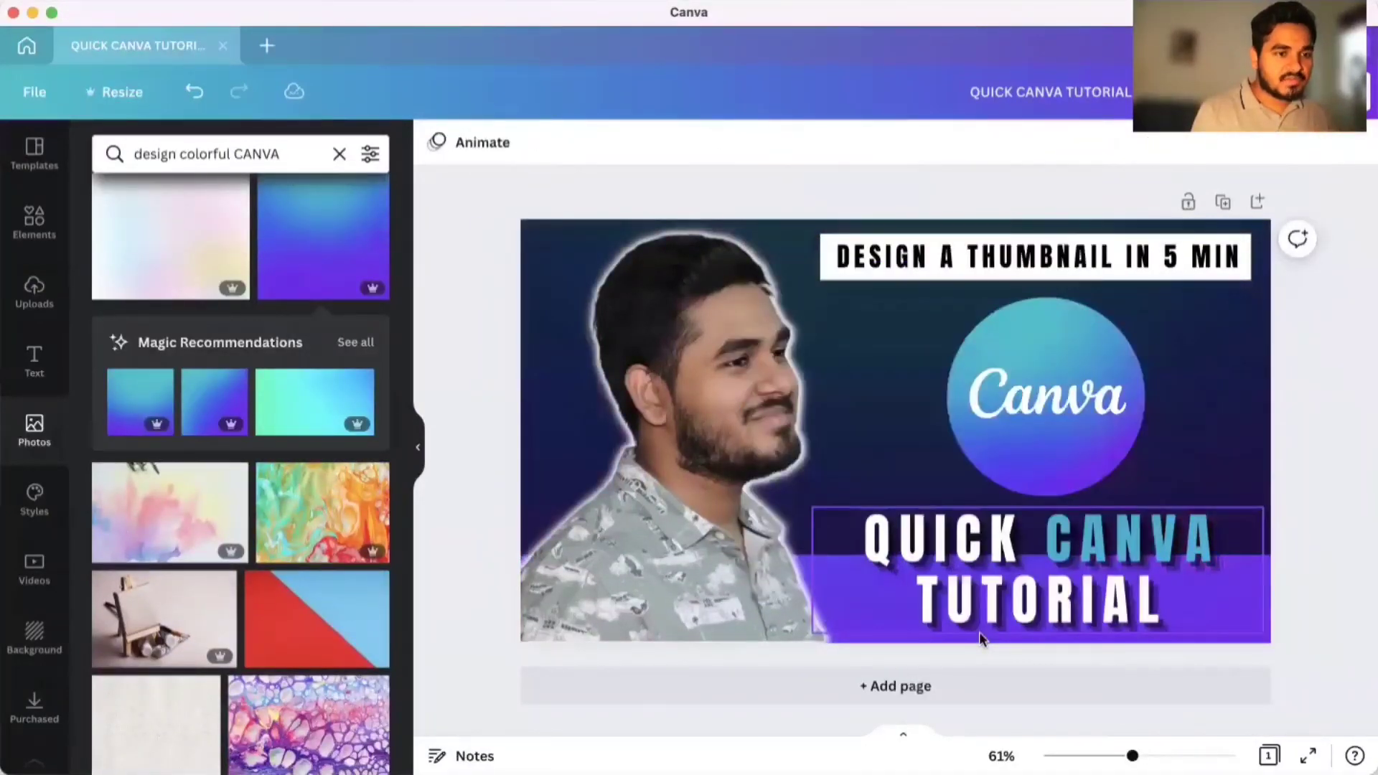
Extend the dark overlay down to the thumbnail's bottom edge to cover the whole gradient background, and deselect it.
left_click(1248, 424)
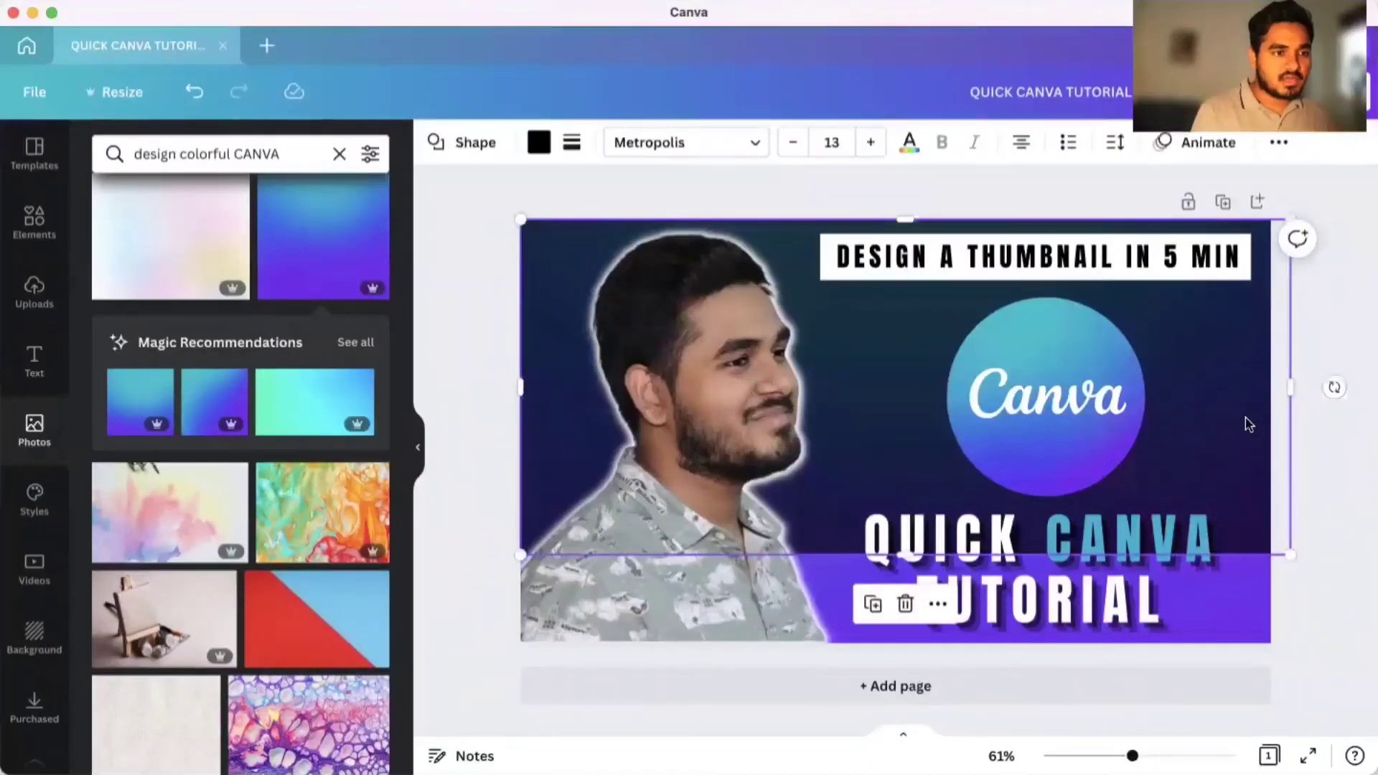
left_click_drag(906, 555, 906, 645)
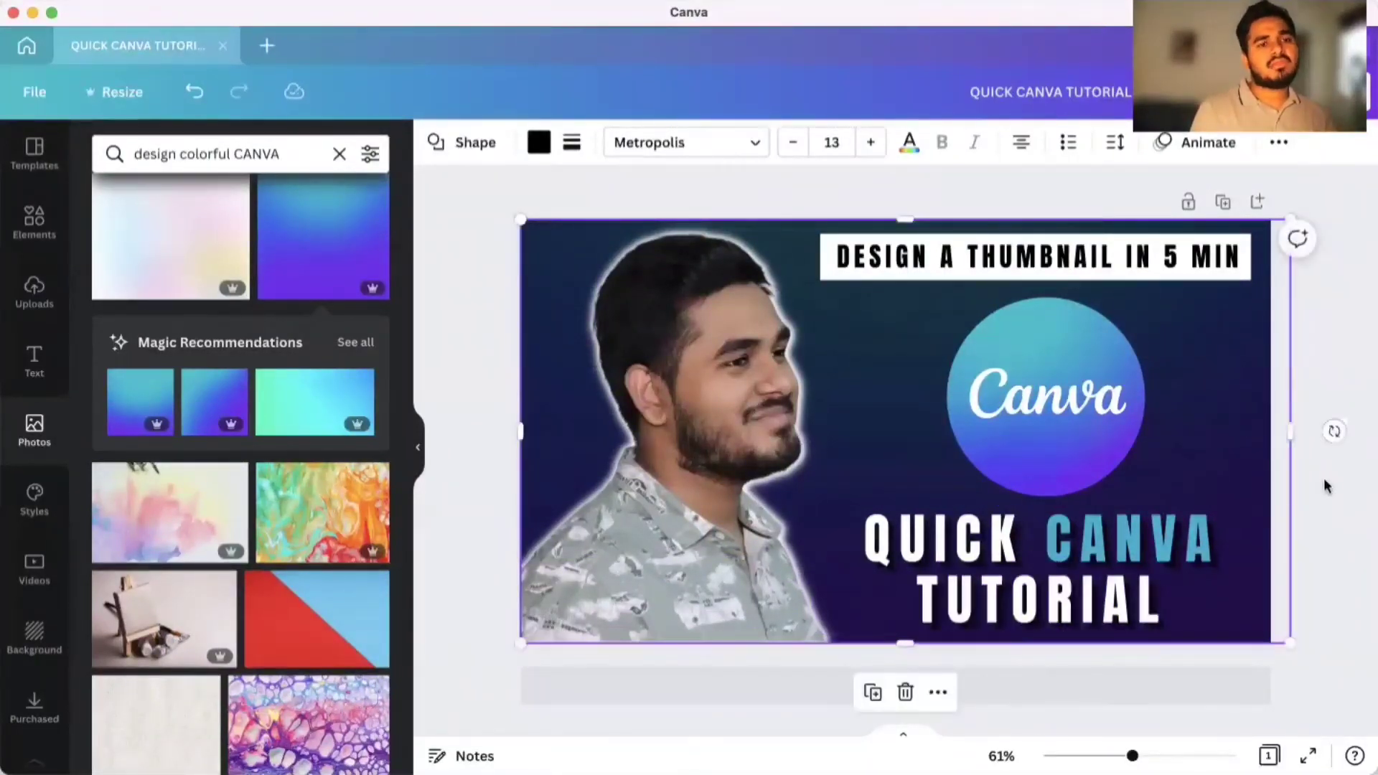
left_click(1334, 504)
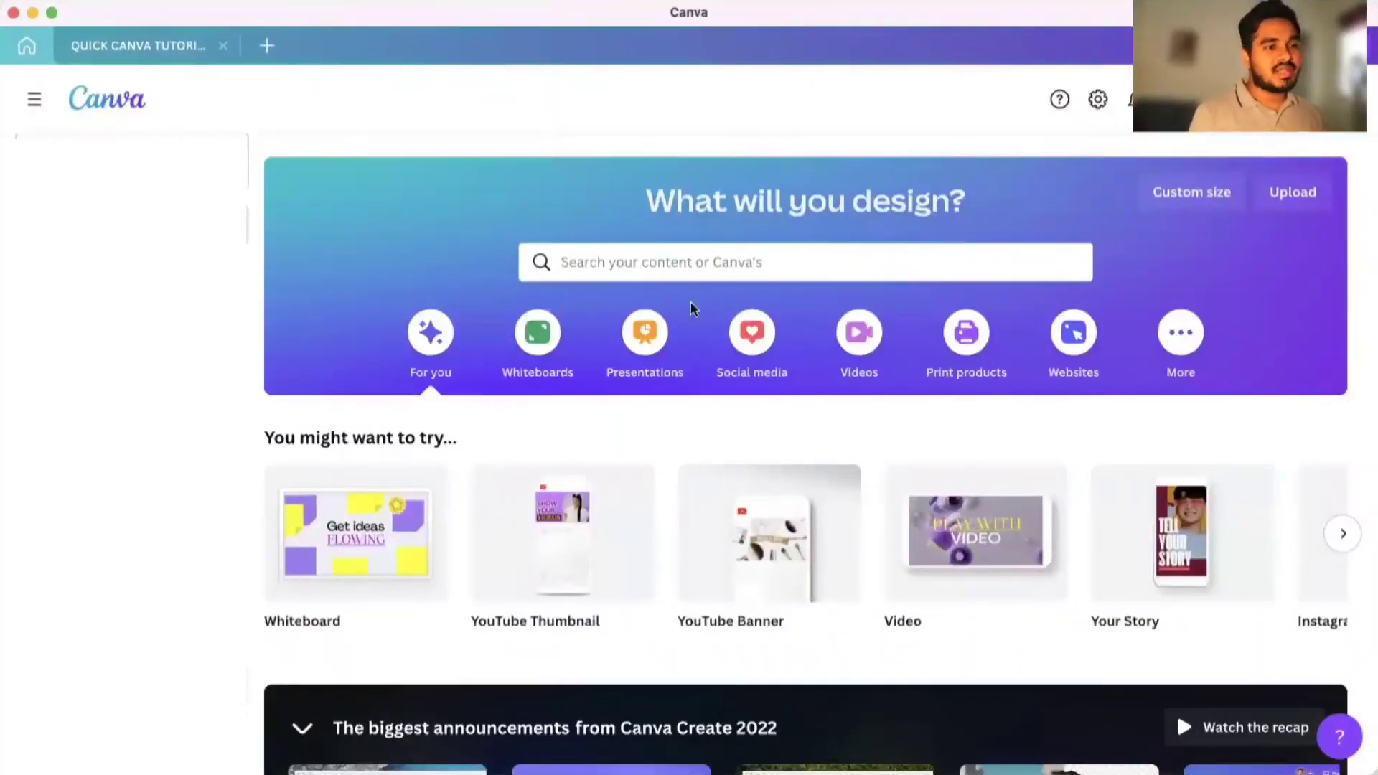
Look through the suggested design types under "You might want to try..." on the home page.
mouse_move(1044, 617)
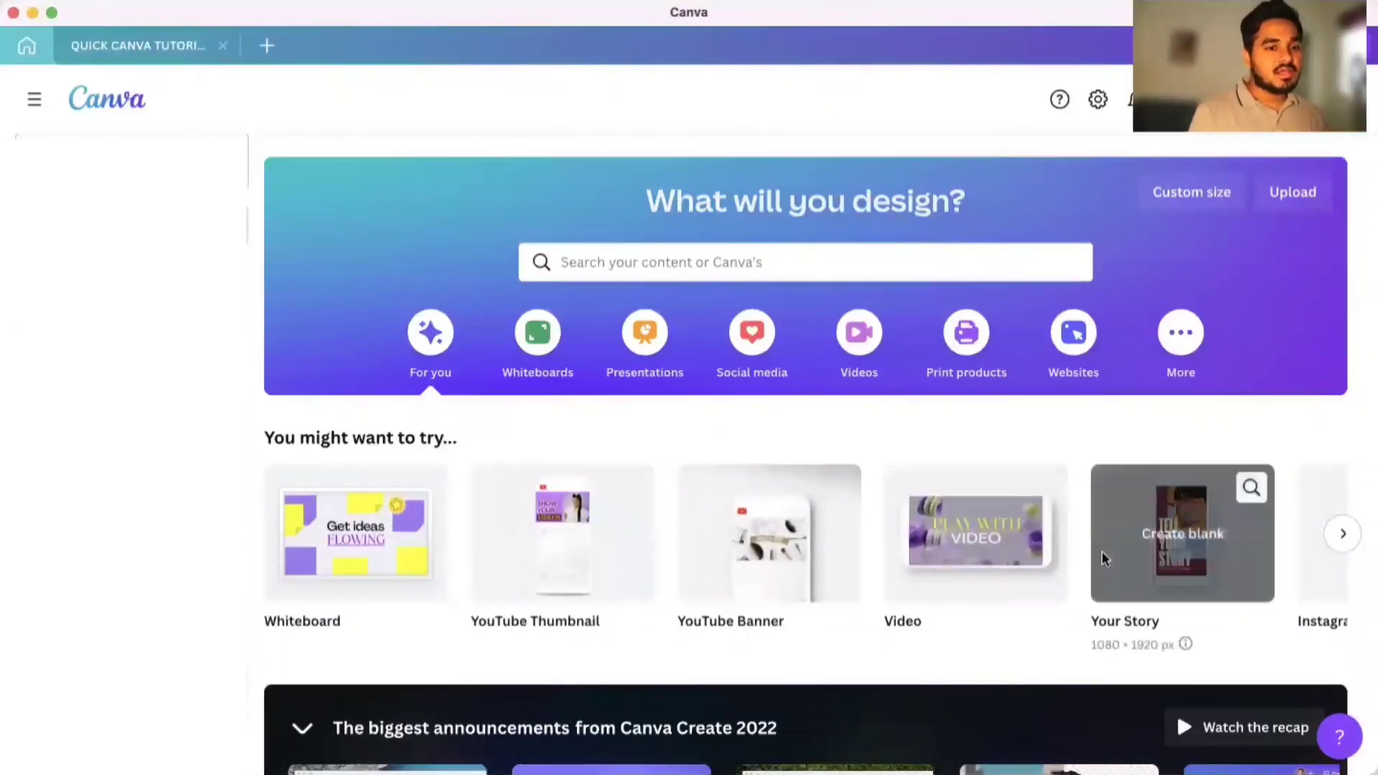
scroll(1120, 567, "right", 5)
scroll(1212, 578, "right", 10)
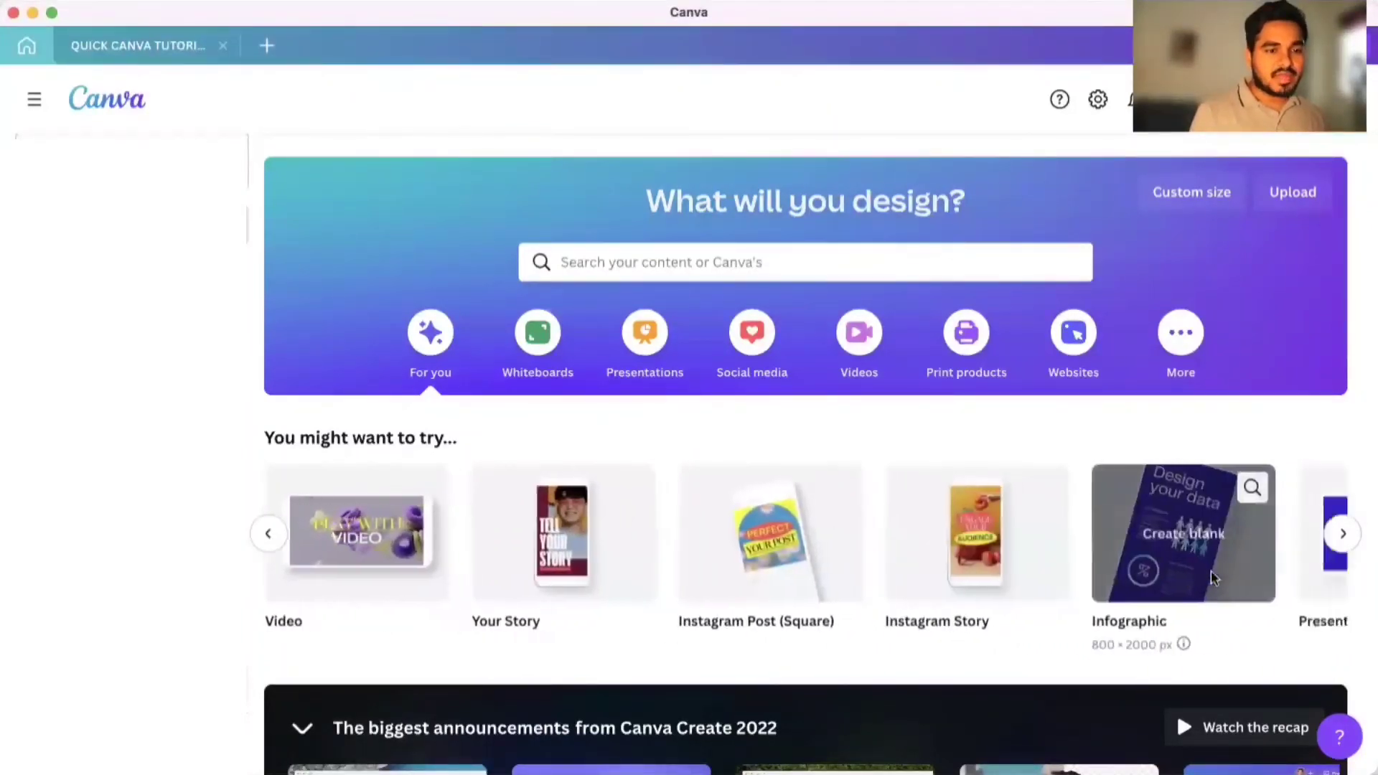
scroll(1212, 575, "right", 9)
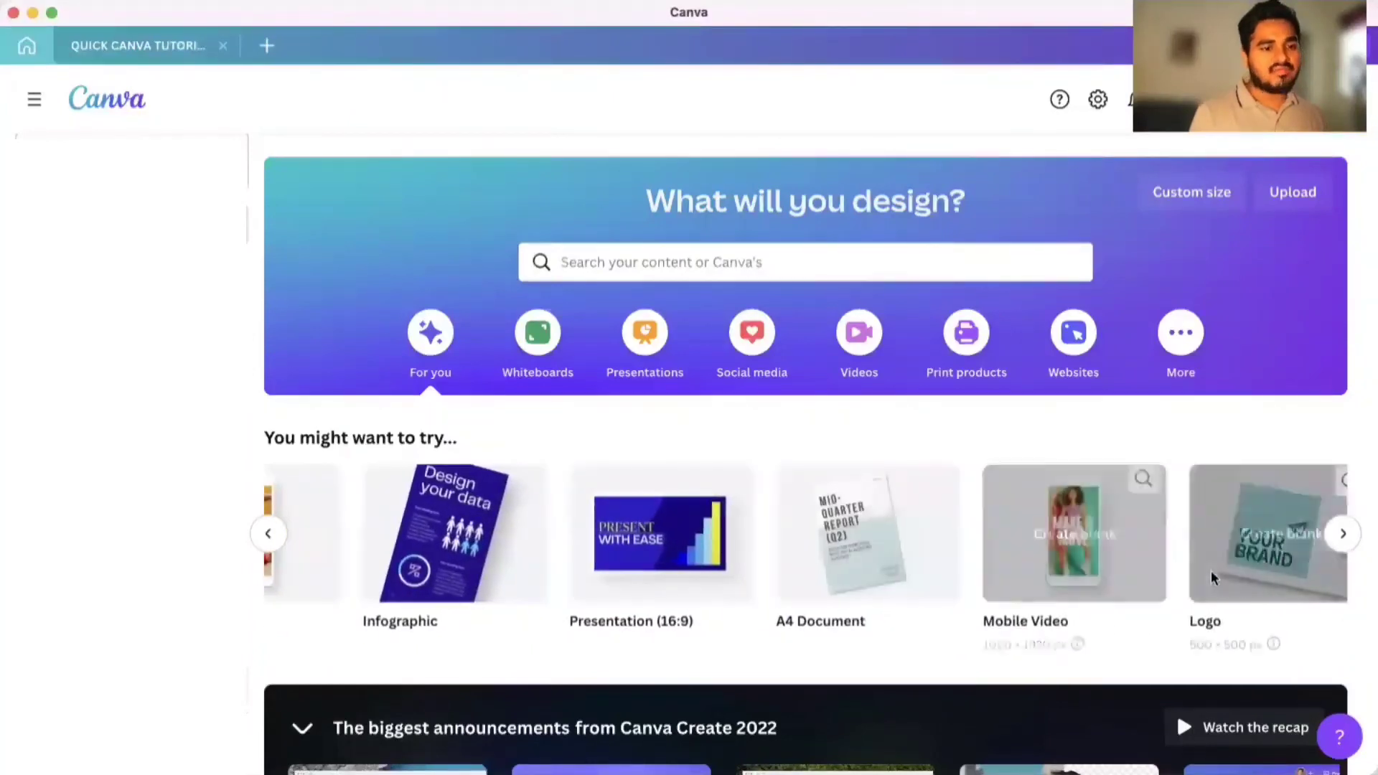
scroll(1211, 570, "right", 5)
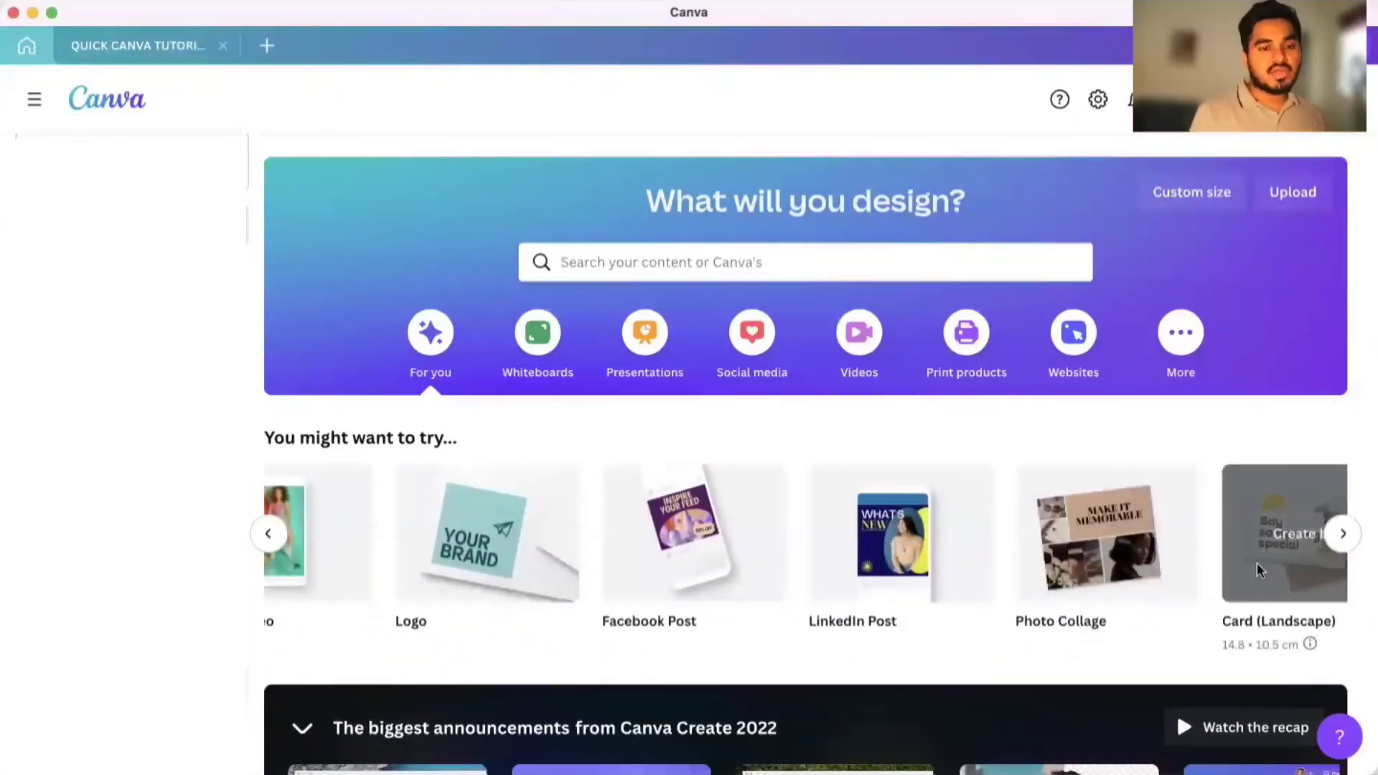
scroll(1258, 571, "right", 20)
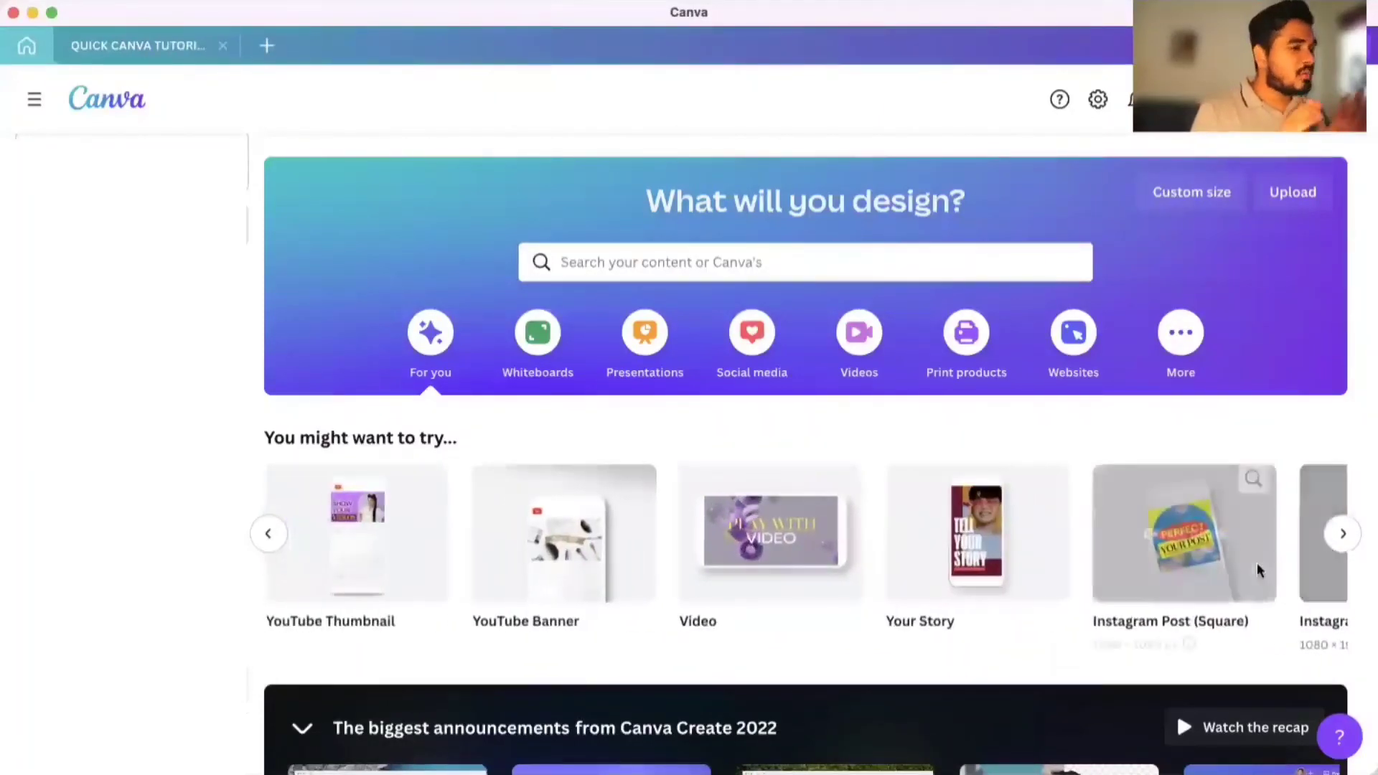